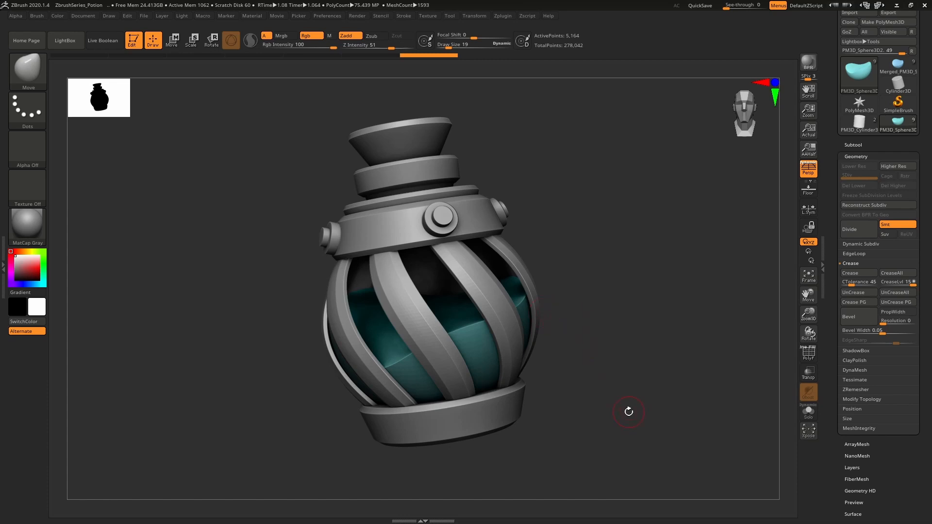
left_click(622, 367)
right_click_drag(621, 367, 295, 250)
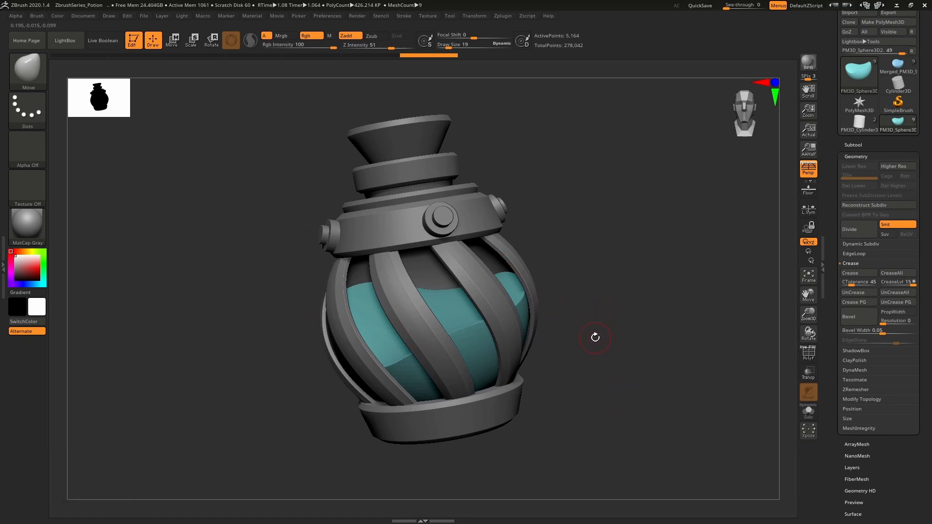
right_click_drag(594, 337, 580, 349)
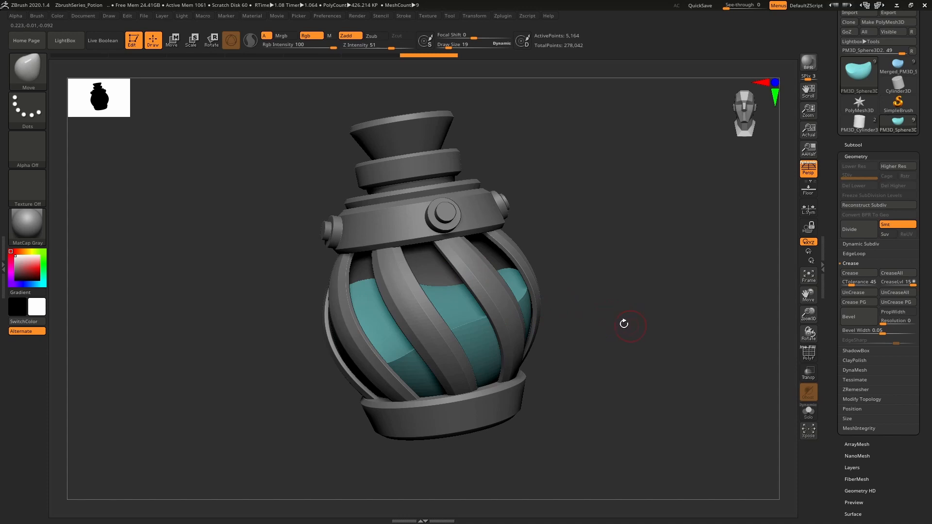
right_click_drag(614, 324, 611, 327)
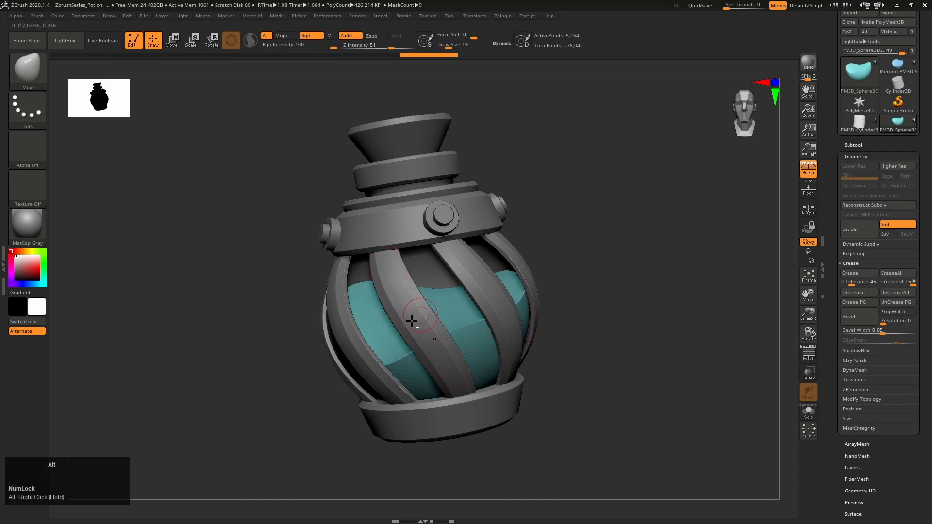
Select the curved cage strips around the bottle and examine their wireframe and polygroups with PolyFrame
left_click(422, 308, "alt")
key("shift+f")
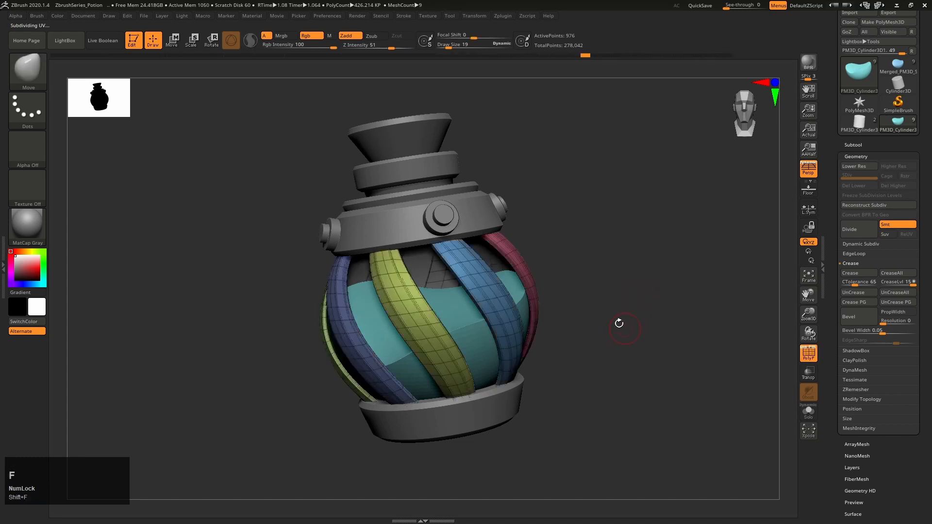
right_click_drag(610, 332, 616, 326)
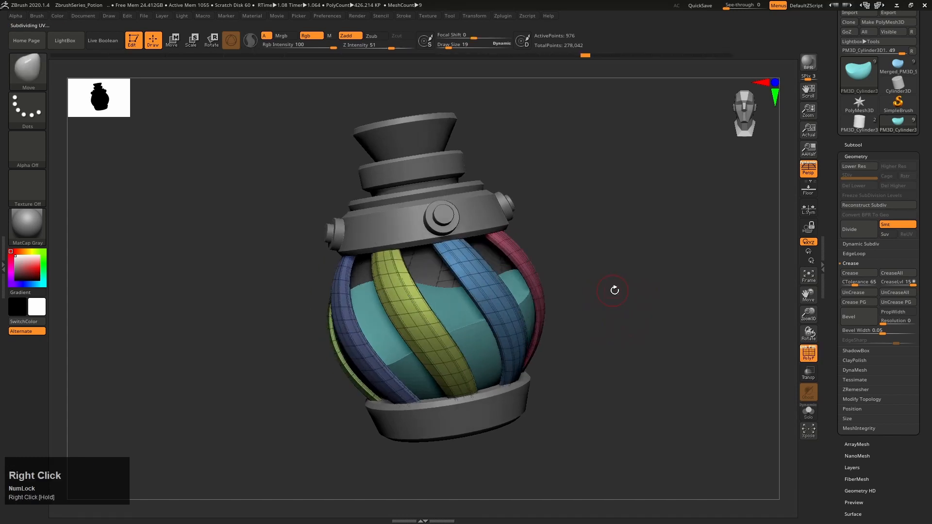
key("shift+f")
left_click(853, 145)
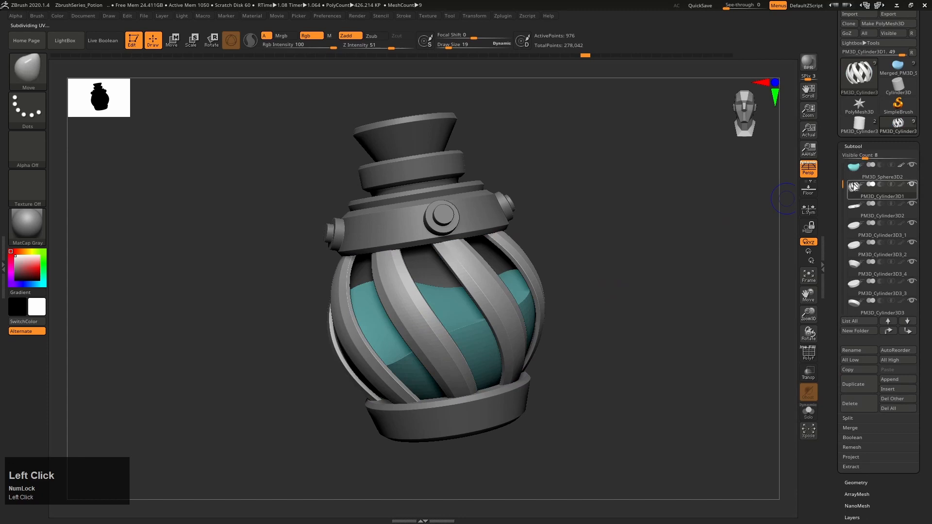
key("shift+f")
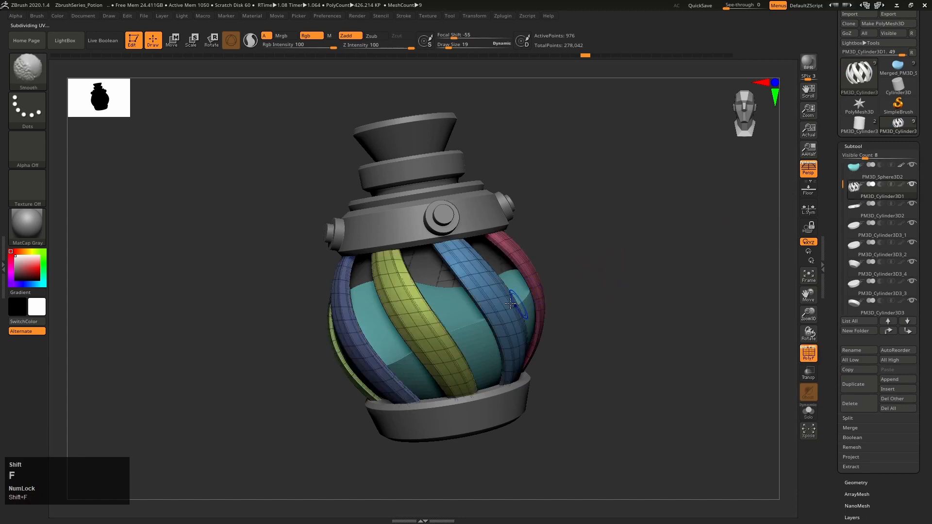
key("shift+f")
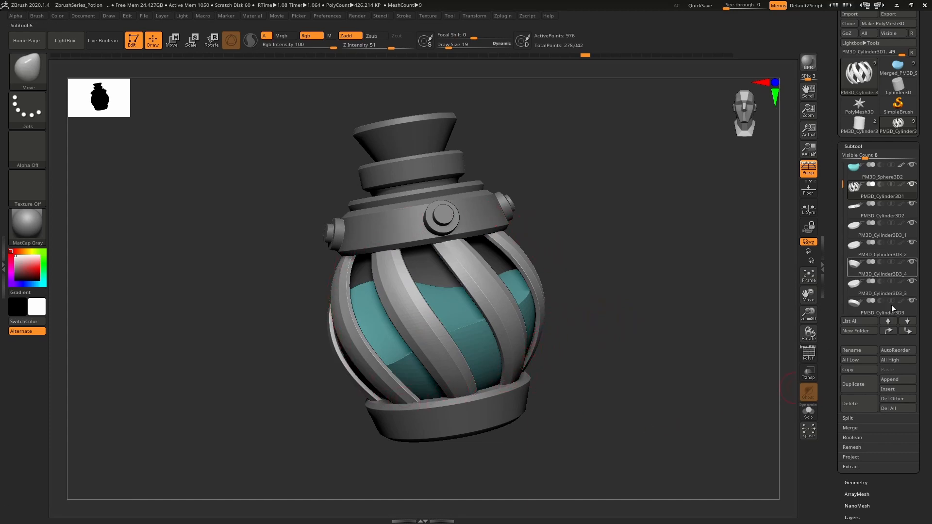
Try inserting a Sphere3D subtool, place it beside the bottle with its wireframe shown, and delete it
left_click(898, 389)
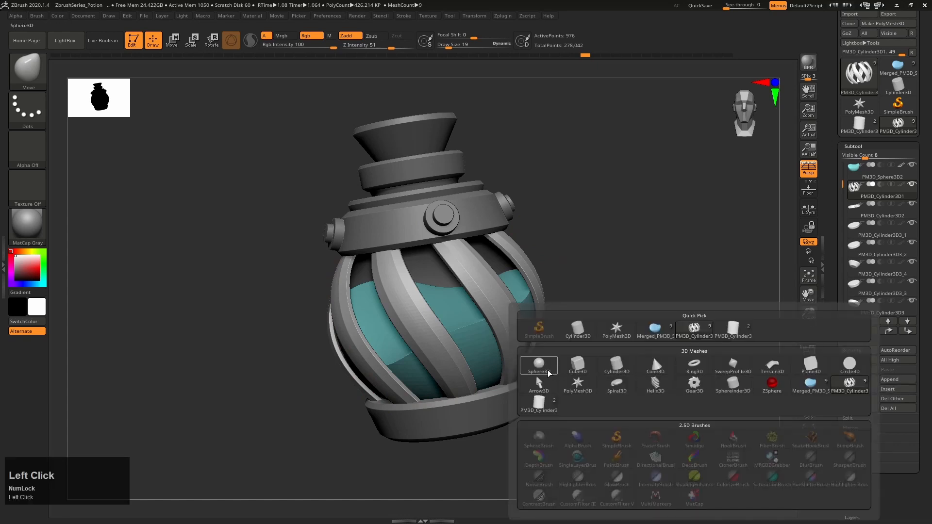
left_click(538, 367)
key("e")
left_click_drag(443, 305, 160, 403)
left_click_drag(375, 320, 572, 288)
key("shift+f")
right_click_drag(707, 371, 603, 362, "alt")
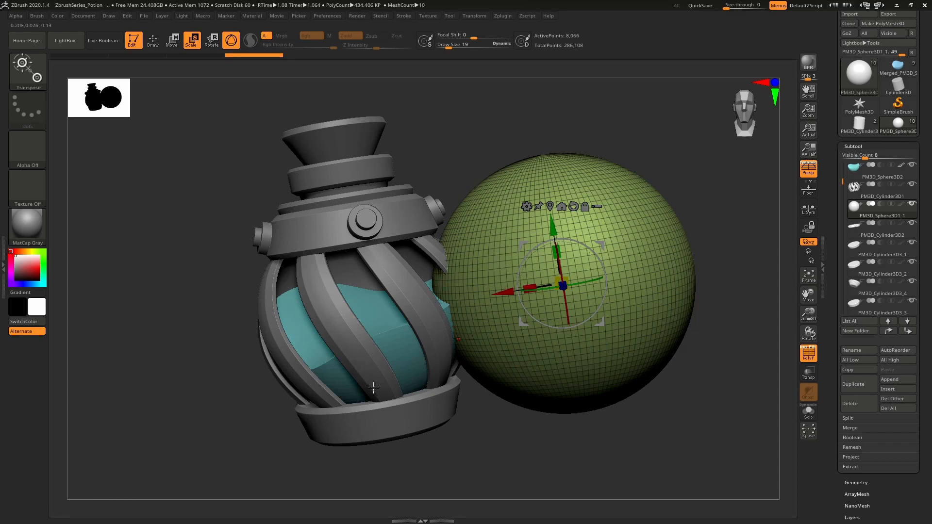
left_click(863, 403)
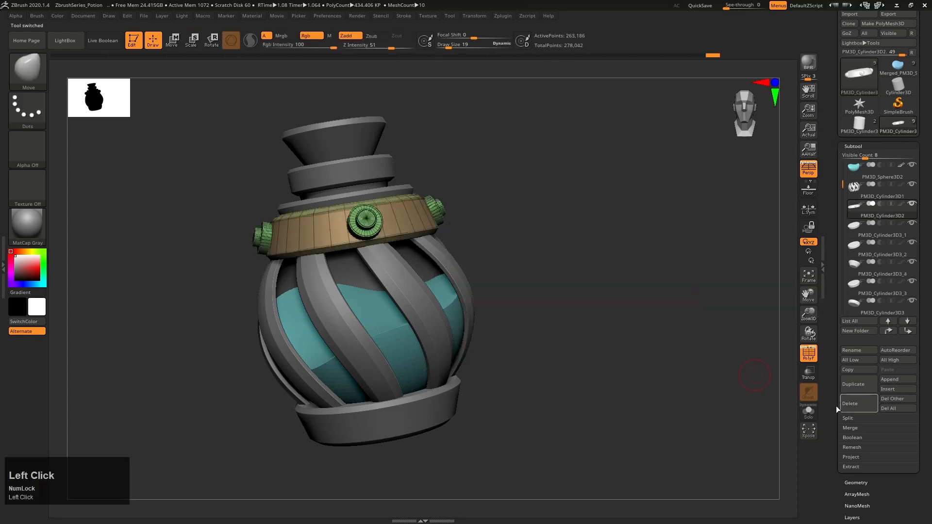
Switch the active tool to the plain PM3D_Cylinder3D1 cylinder and examine its capped end
right_click_drag(680, 364, 686, 334, "alt")
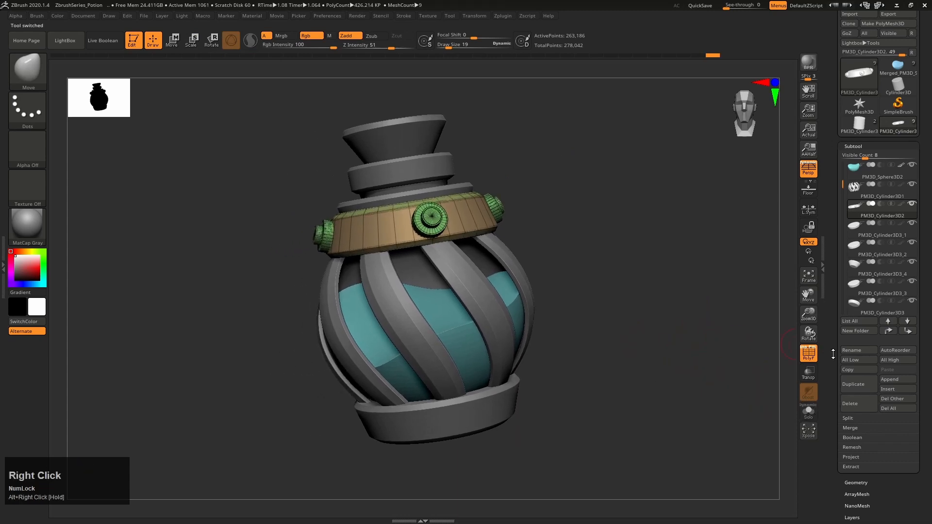
mouse_move(854, 130)
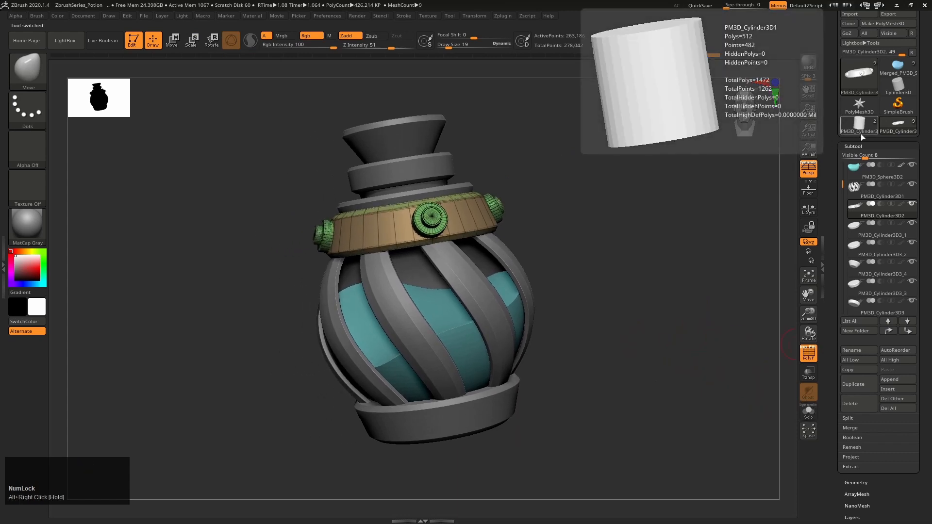
left_click(864, 128)
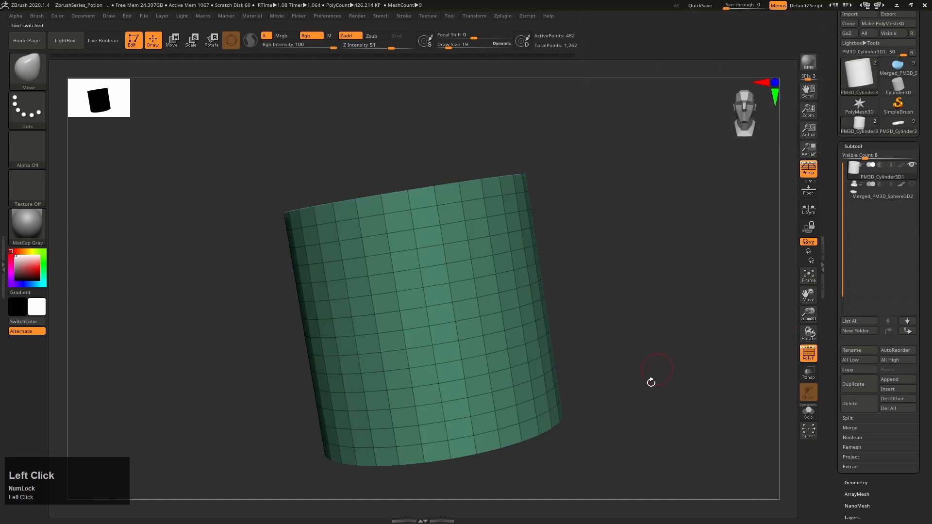
right_click(603, 313, "alt")
right_click_drag(603, 313, 599, 240)
right_click_drag(618, 283, 557, 212)
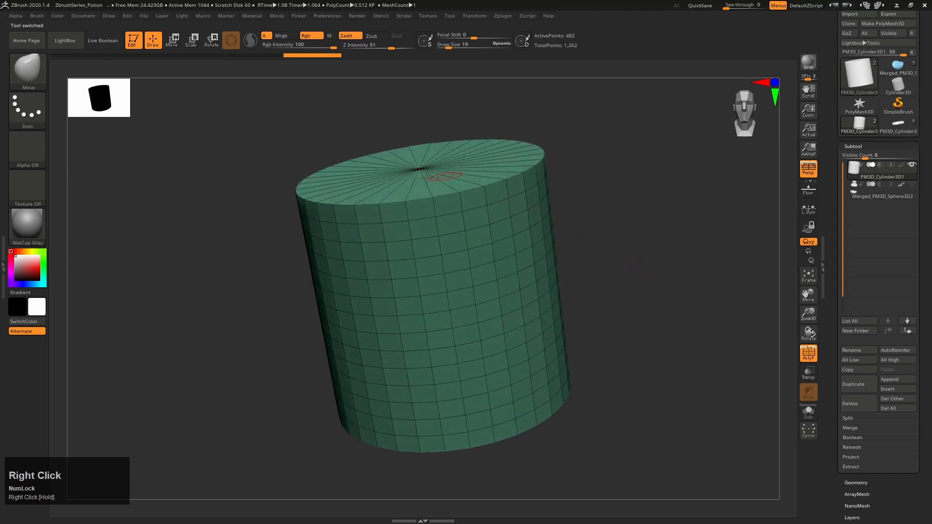
right_click_drag(616, 313, 658, 355)
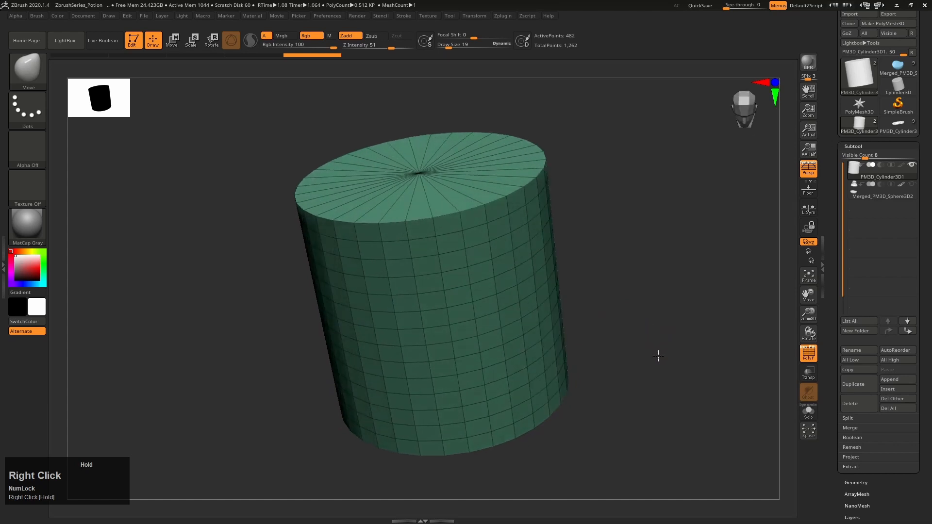
Assign separate polygroups to the cylinder's caps and side wall using Groups By Normals
left_click(853, 146)
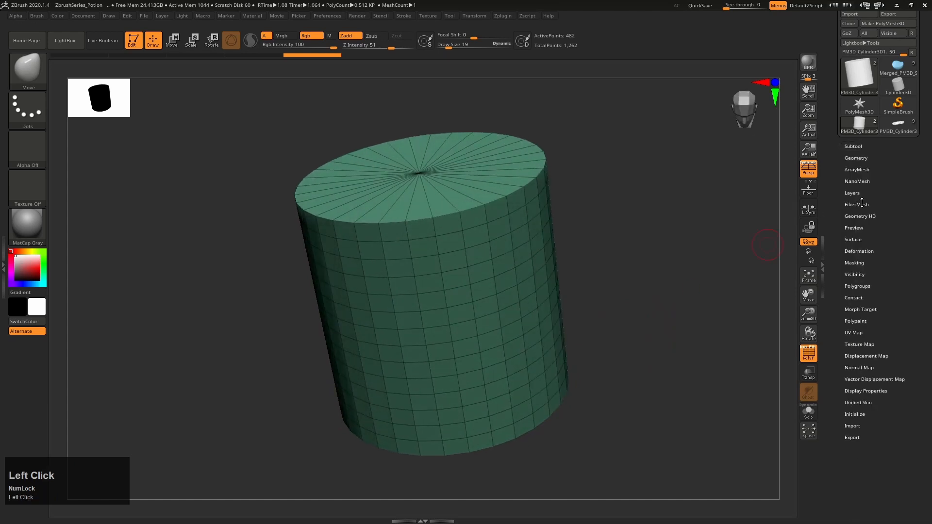
left_click(857, 286)
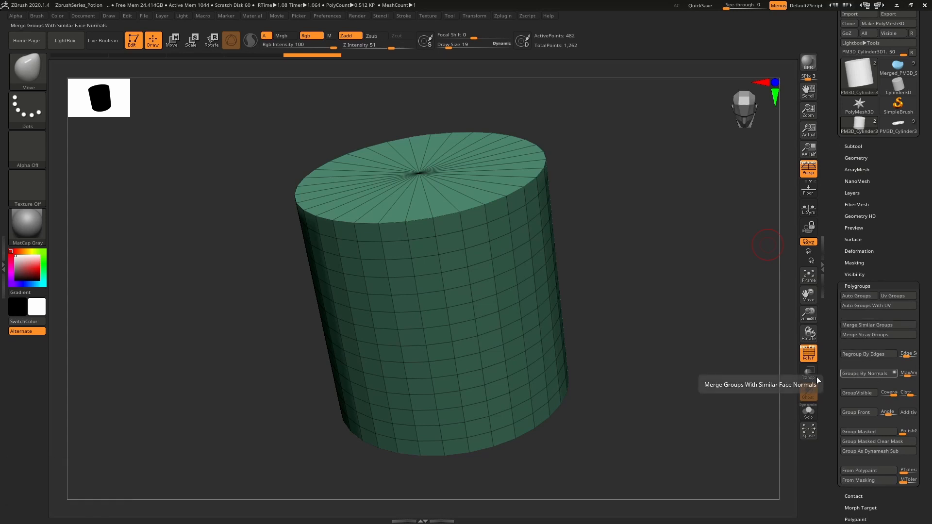
right_click_drag(484, 270, 424, 173)
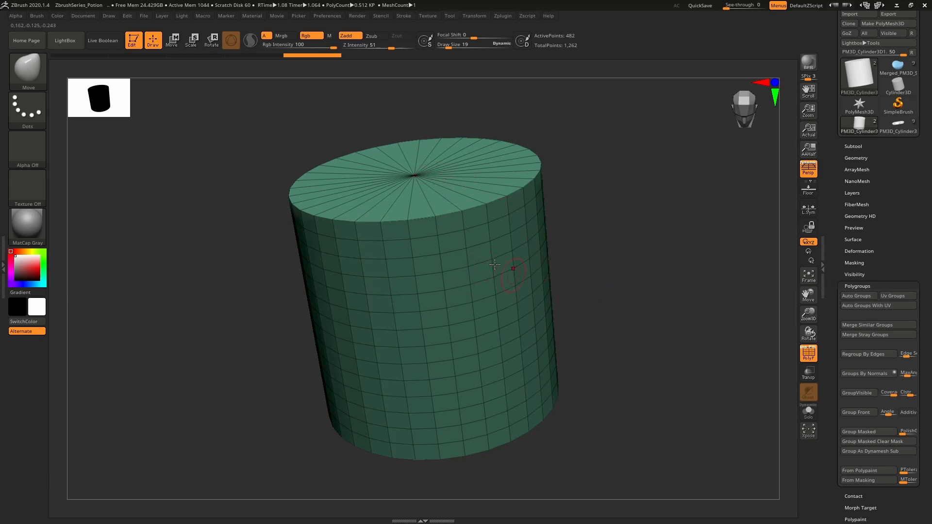
left_click(869, 371)
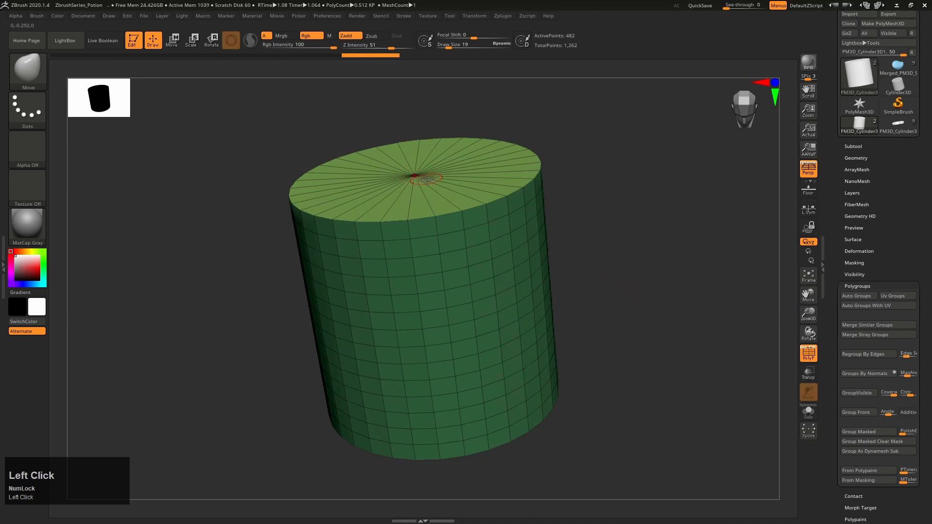
right_click_drag(480, 309, 472, 273)
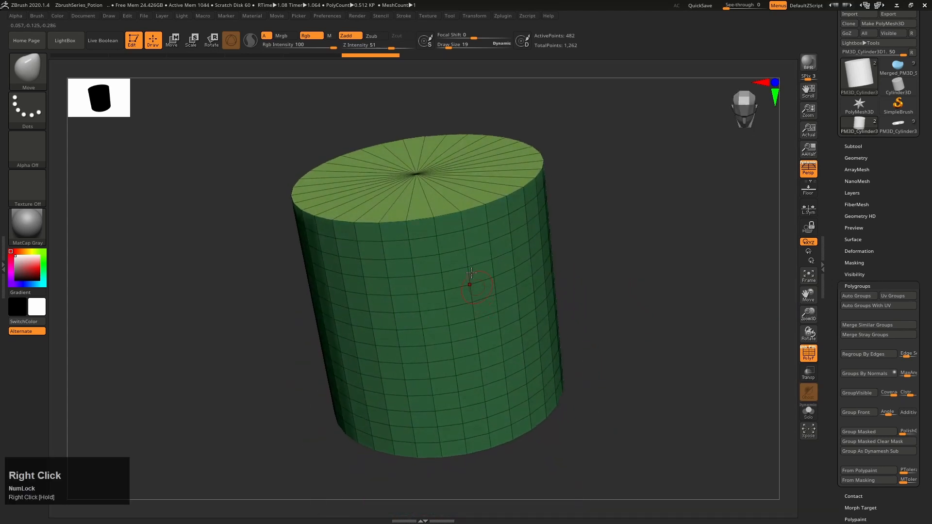
Hide the cylinder's top and bottom cap polygroups, leaving only the side wall visible
key("ctrl+shift")
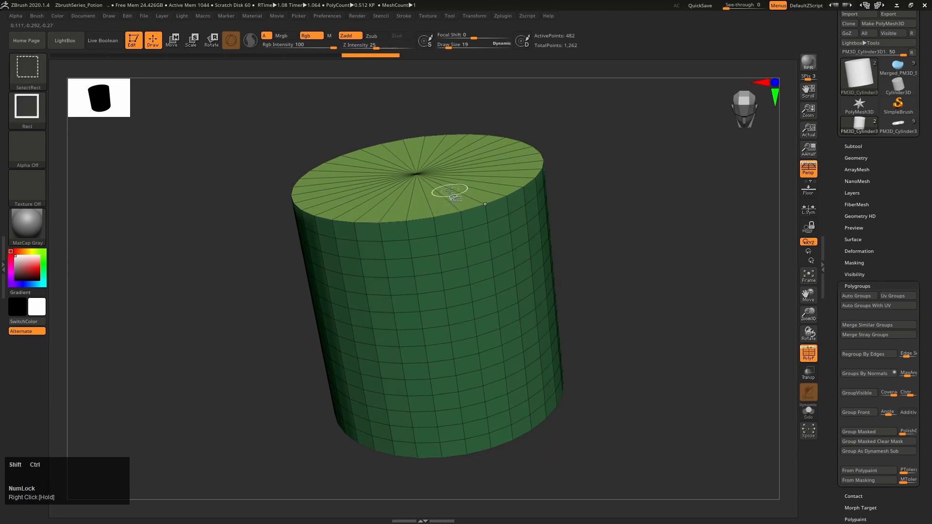
left_click(419, 173, "ctrl+shift")
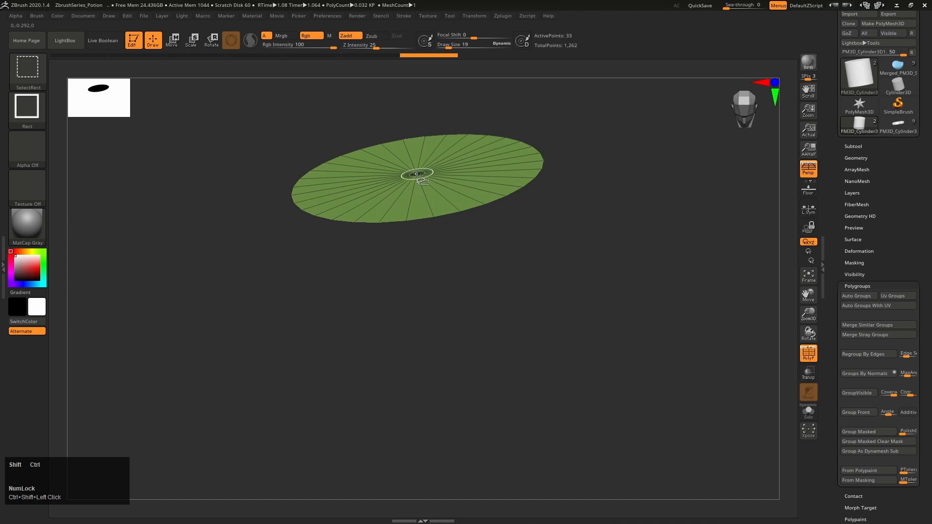
left_click(416, 174, "ctrl+shift")
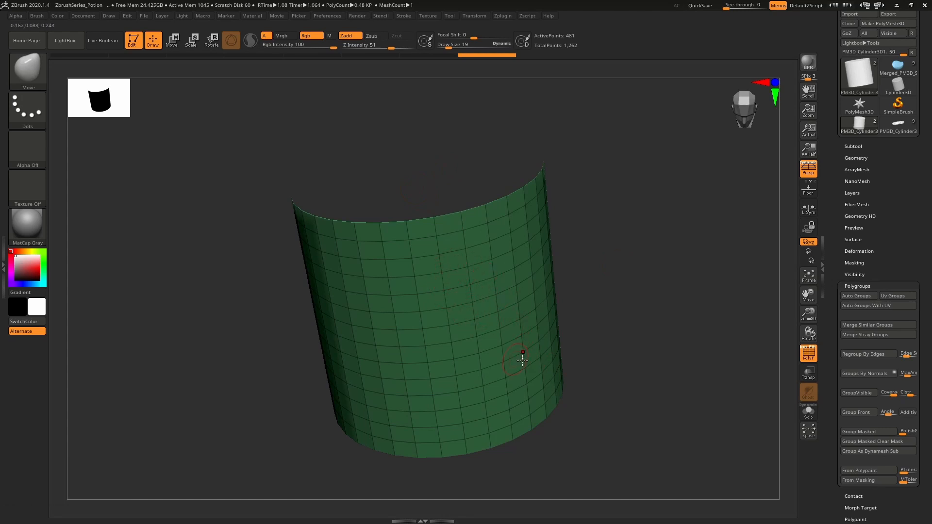
right_click_drag(519, 353, 553, 385)
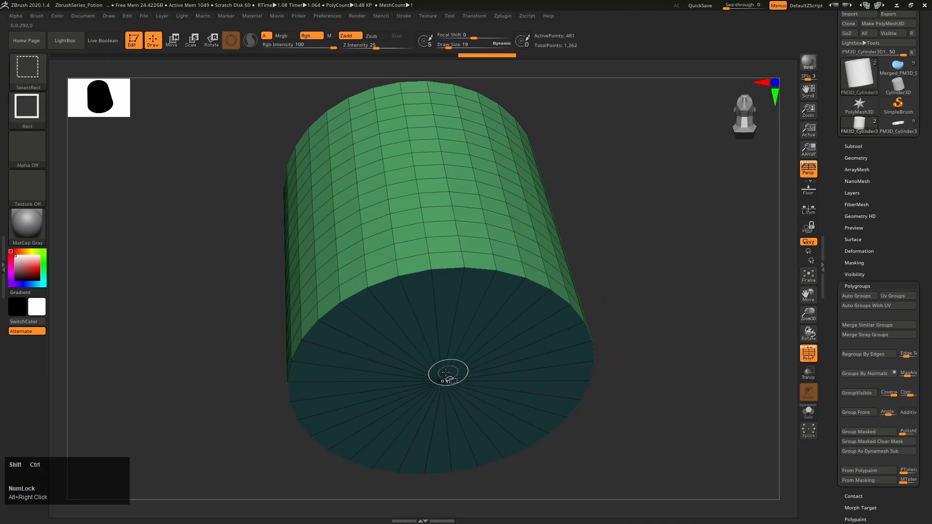
left_click(443, 380, "ctrl+shift")
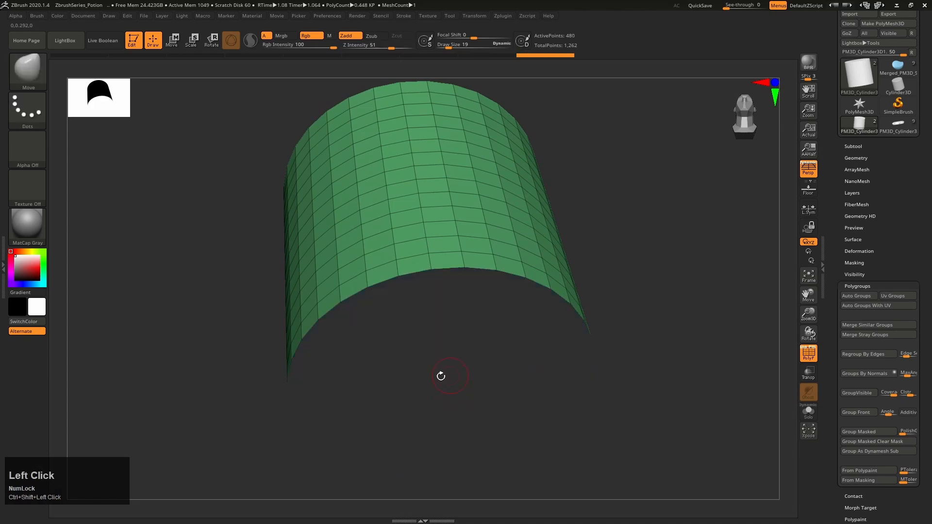
right_click_drag(656, 211, 642, 260)
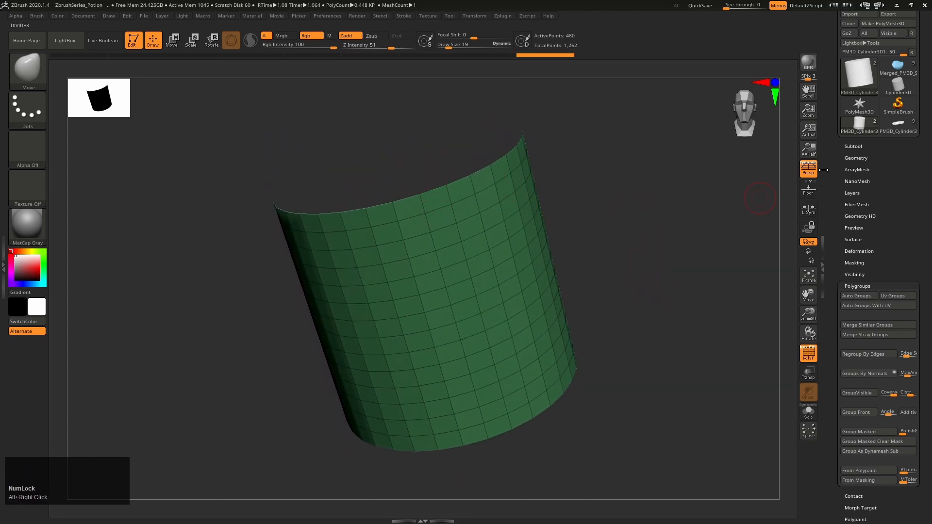
Delete the cylinder's hidden cap polygons with Del Hidden under Modify Topology
left_click(856, 158)
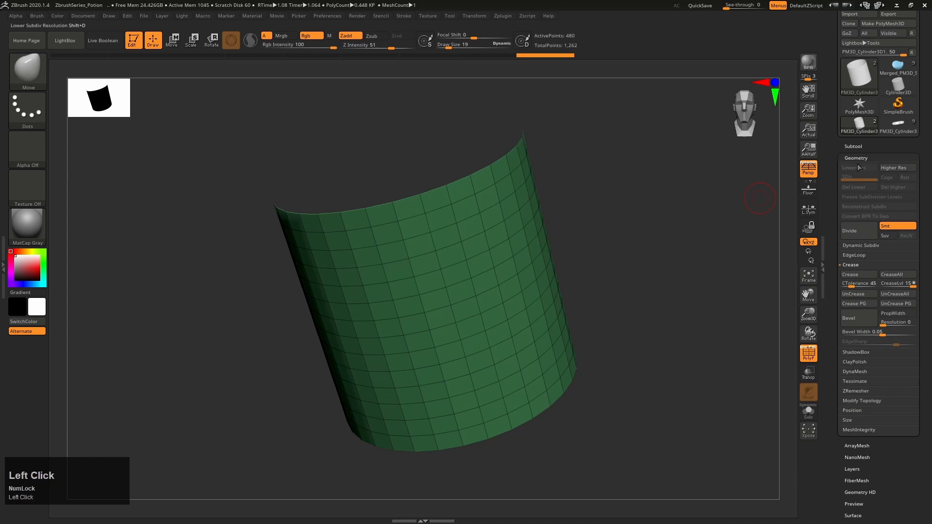
left_click(859, 265)
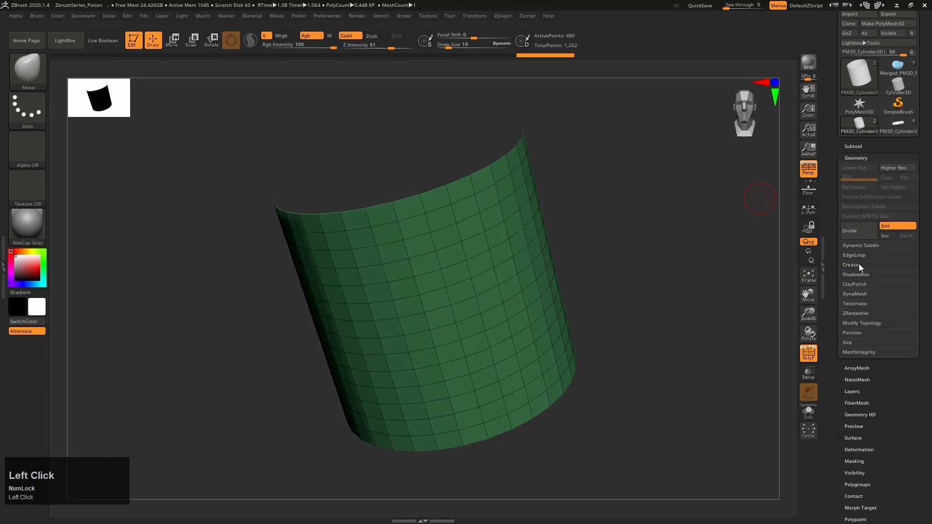
left_click(860, 322)
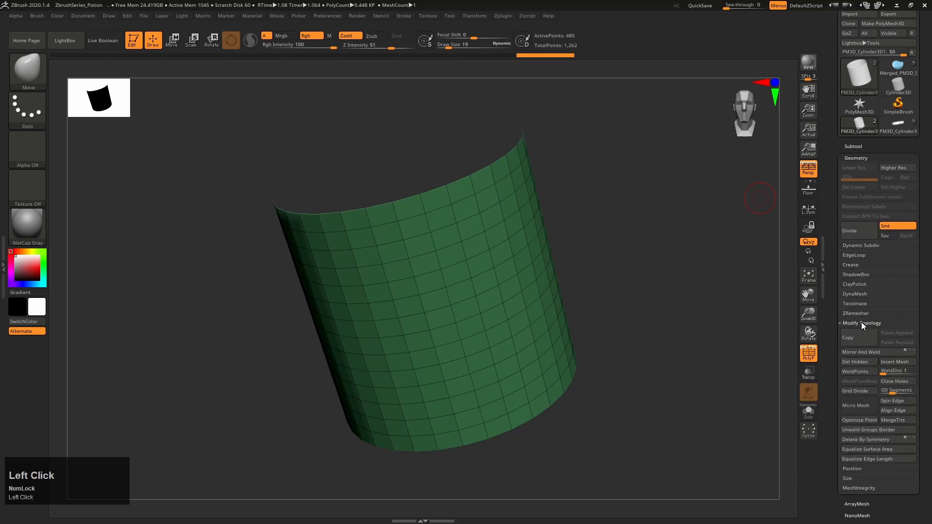
left_click(859, 363)
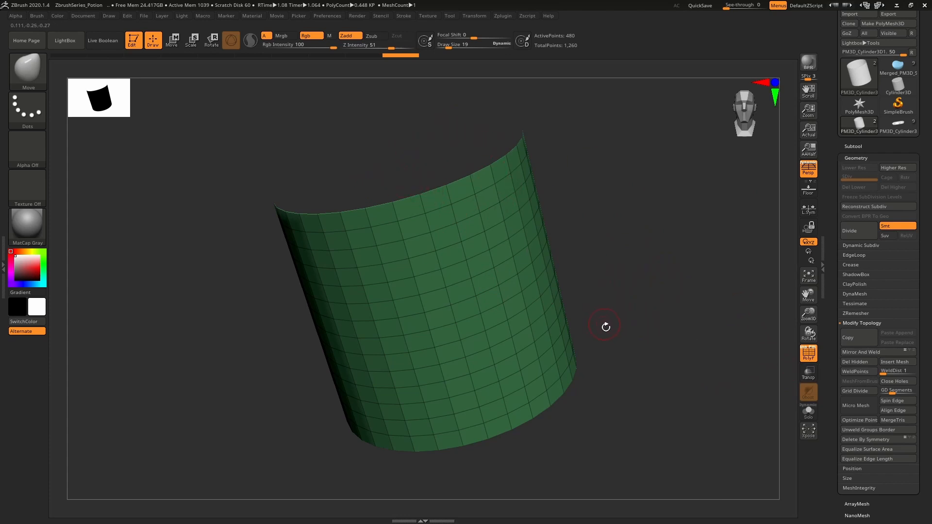
mouse_move(605, 327)
right_mouse_down()
mouse_move(613, 302)
mouse_move(628, 297)
mouse_move(615, 320)
right_mouse_up()
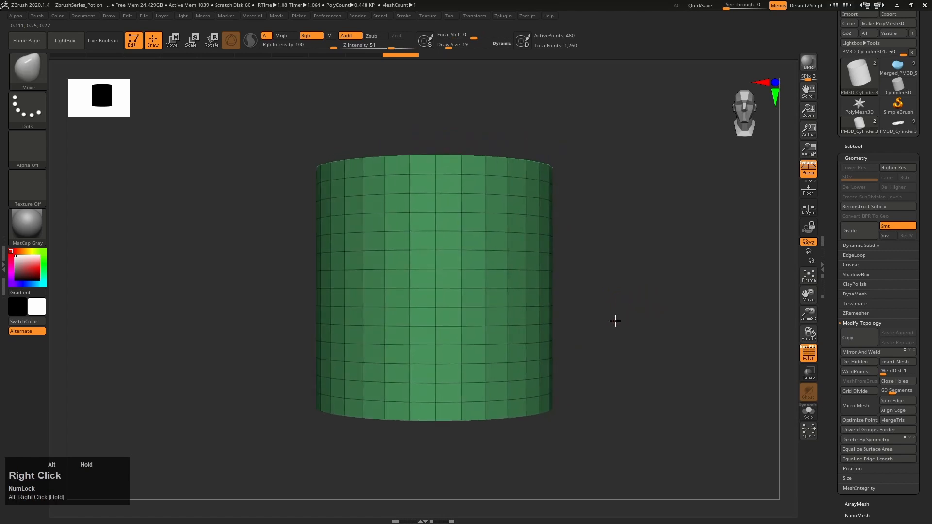
Switch back to the PM3D_Cylinder3D2 potion bottle tool and select the curved cage strips
left_click(868, 158)
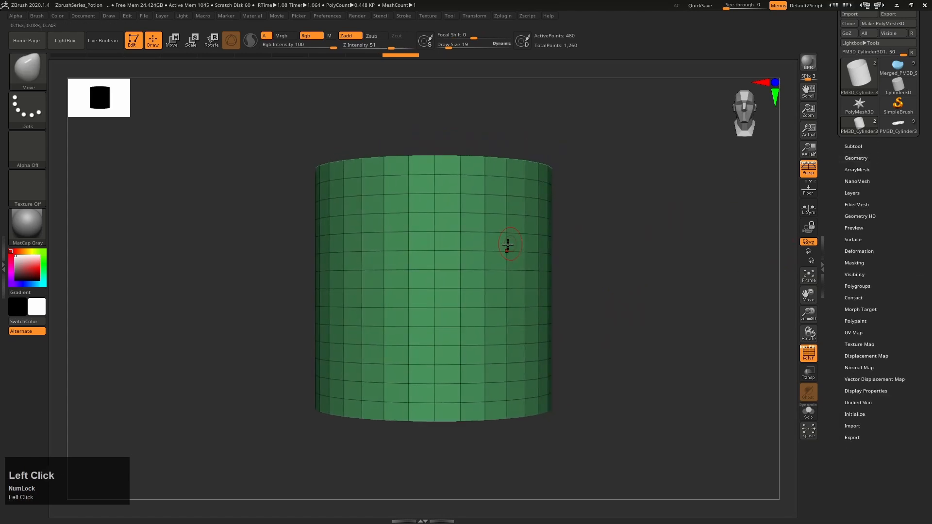
left_click(898, 124)
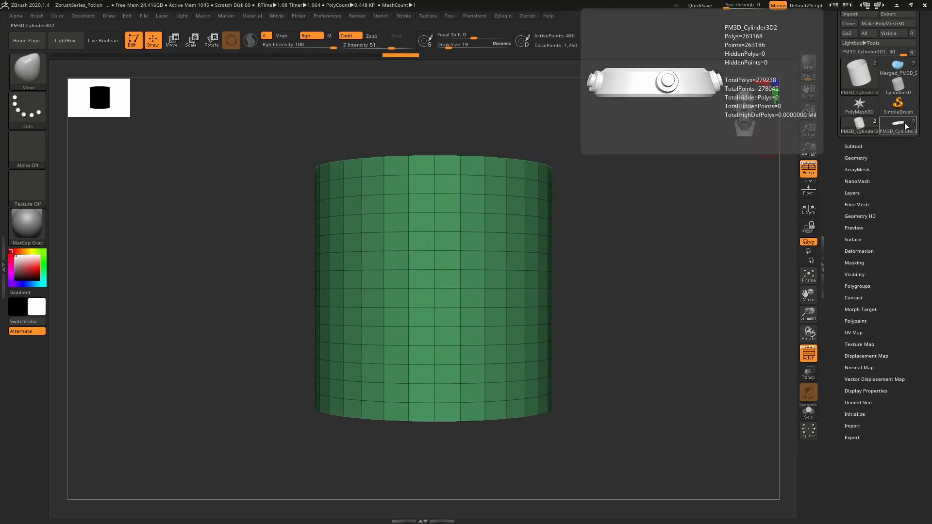
left_click(507, 289, "alt")
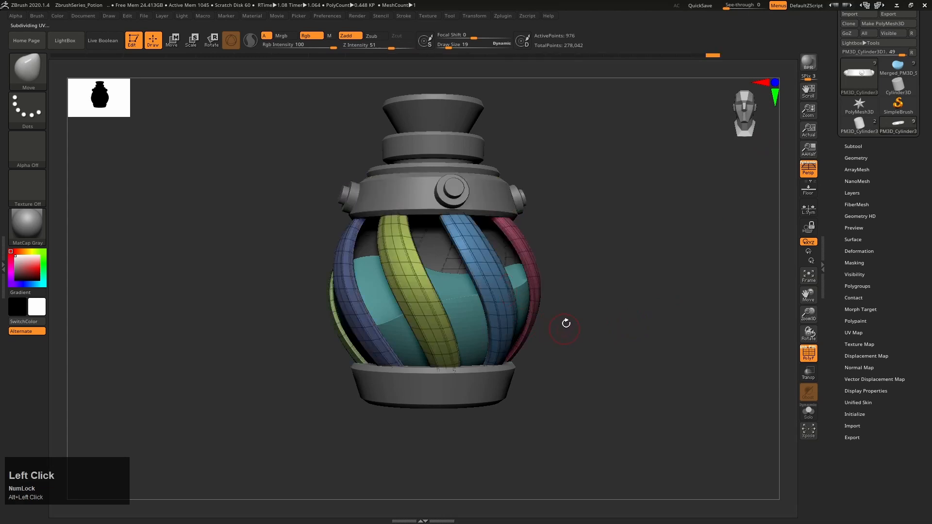
Switch to the capless cylinder tool, show its polyframe and open its Deformation settings
key("shift+f")
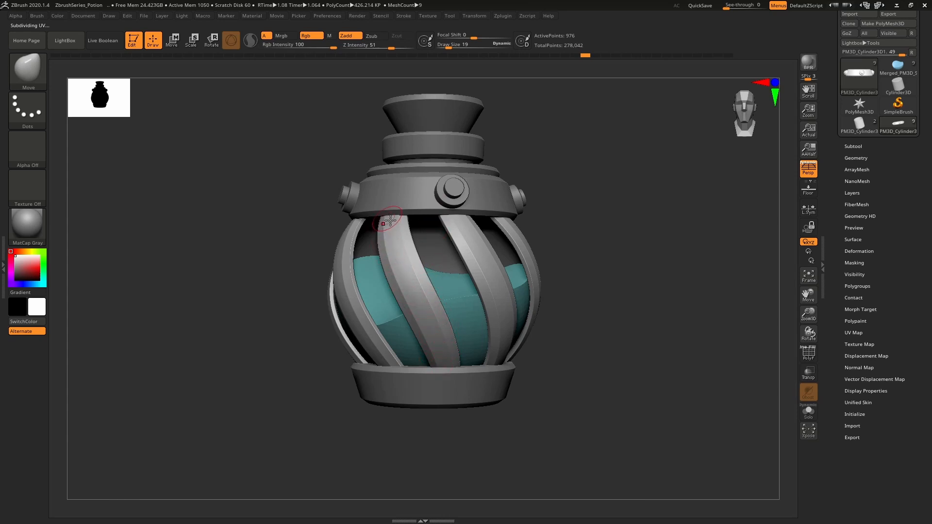
left_click(858, 125)
right_click_drag(621, 318, 670, 337)
left_click(858, 251)
key("shift+f")
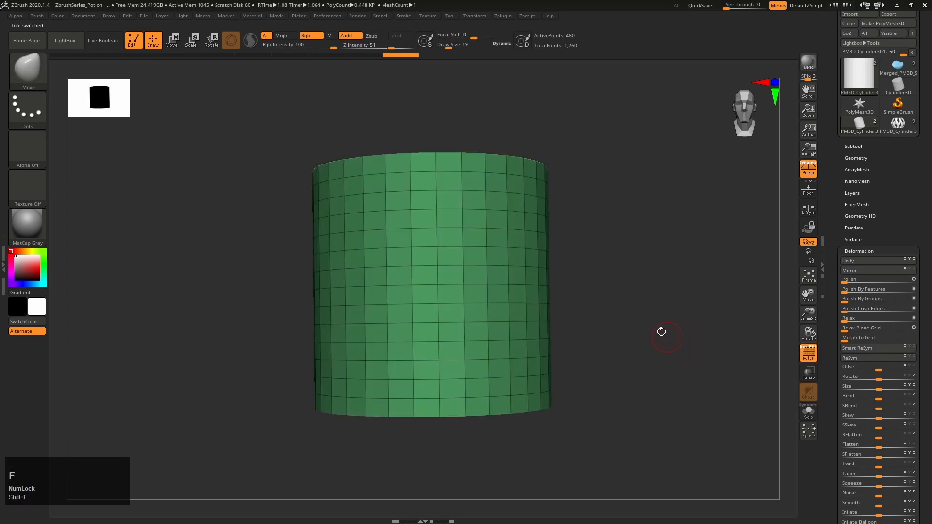
left_click_drag(833, 295, 831, 233)
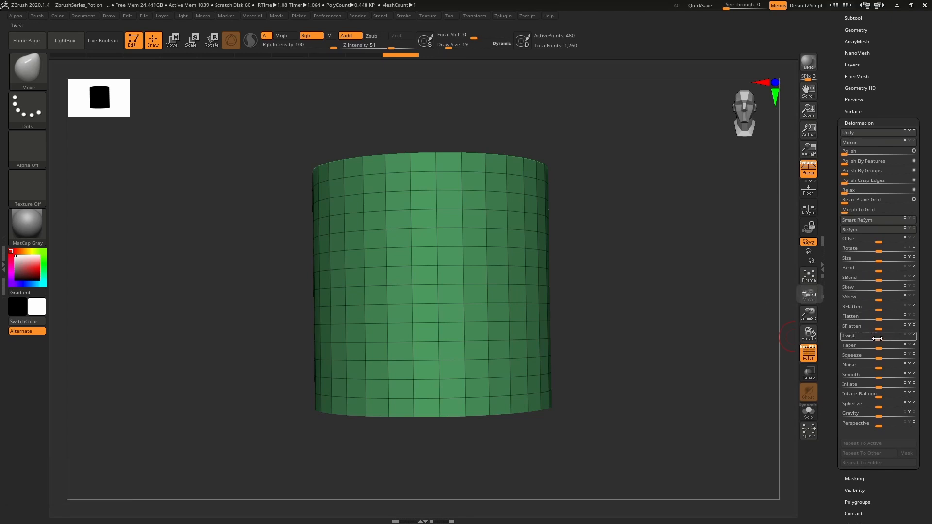
Twist the cylinder around its Y axis only with the Twist deformation, so its vertical edge loops slant diagonally
left_click_drag(877, 338, 893, 339)
key("ctrl+z")
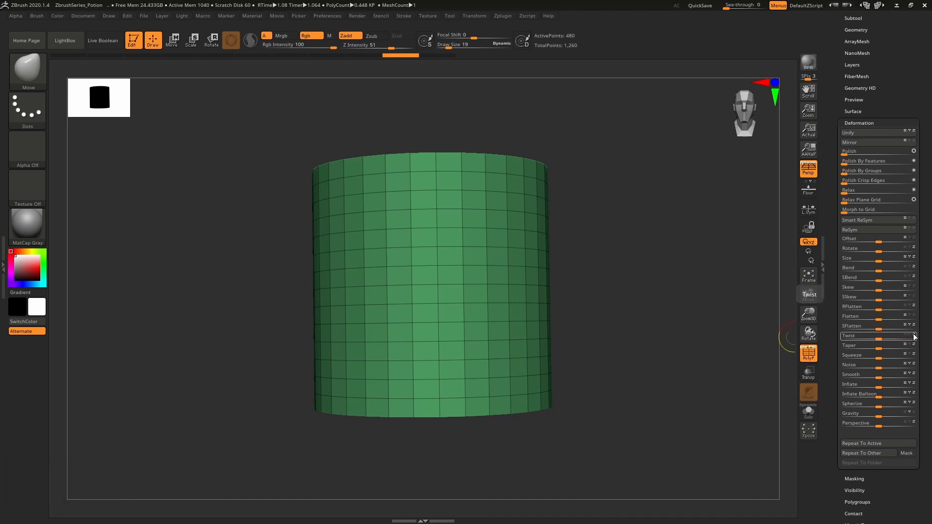
left_click(914, 336)
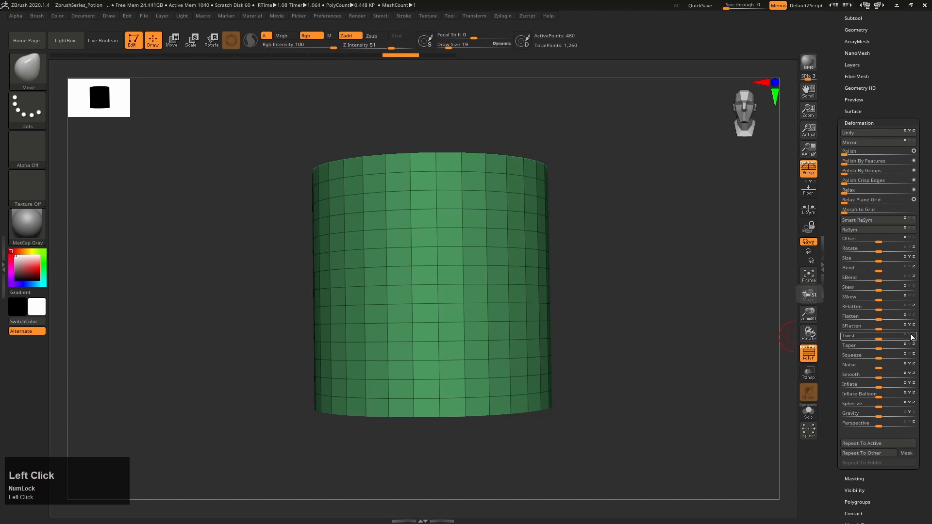
left_click(910, 334)
left_click_drag(877, 339, 853, 340)
right_click_drag(622, 284, 623, 293)
Compare the potion bottle tool's curved cage strips with the slanted edges of the twisted cylinder, ending on the cylinder
left_click_drag(843, 63, 838, 144)
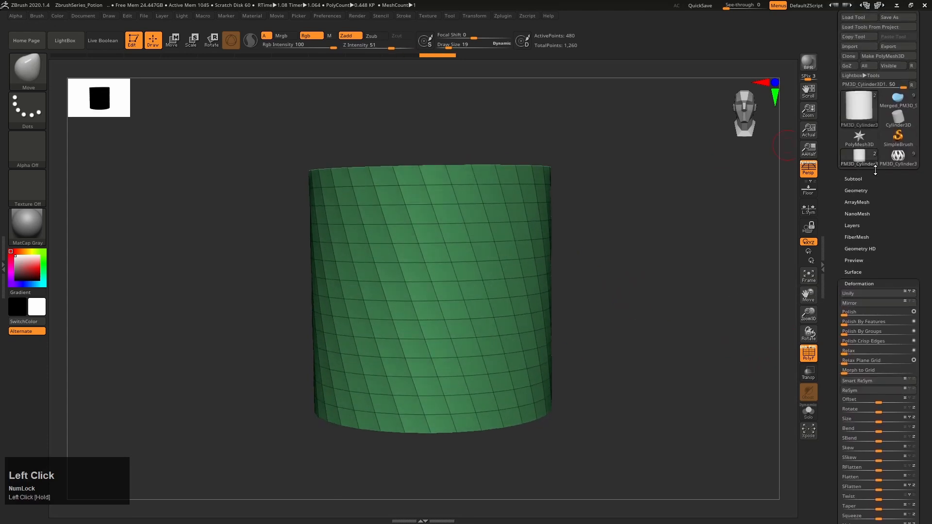
left_click(890, 164)
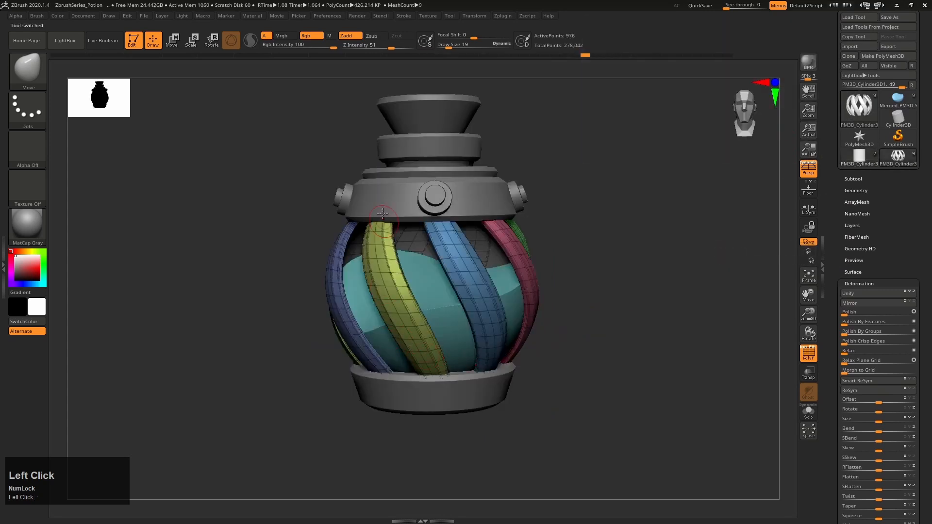
left_click(863, 165)
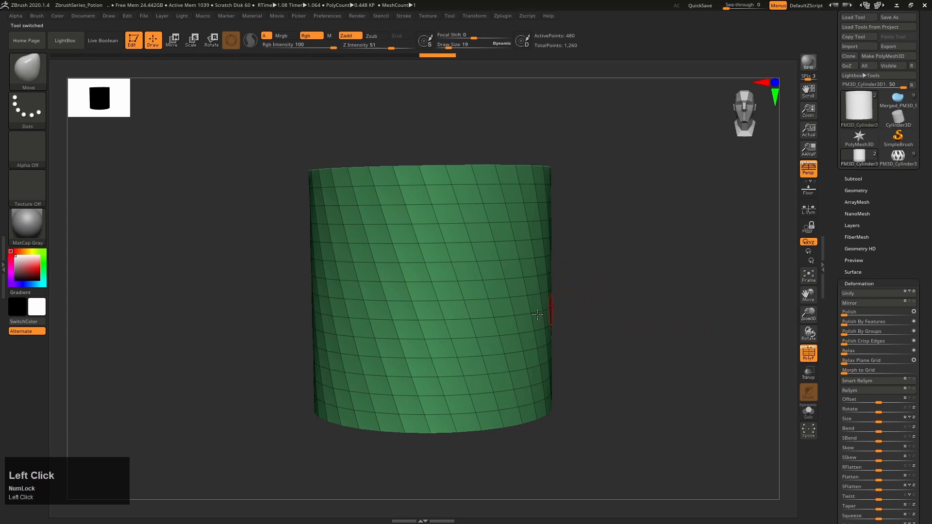
right_click_drag(466, 273, 410, 215)
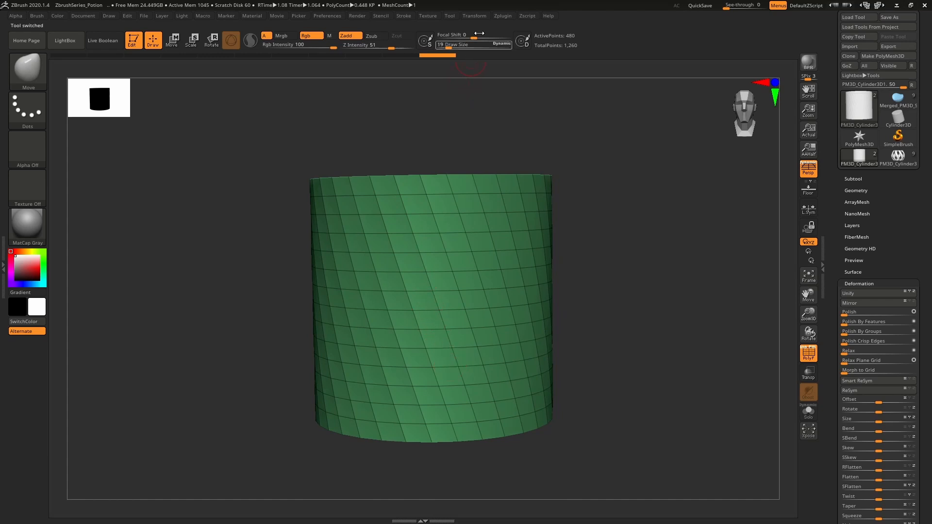
Activate symmetry on the X axis with radial symmetry enabled for the twisted cylinder
left_click(485, 15)
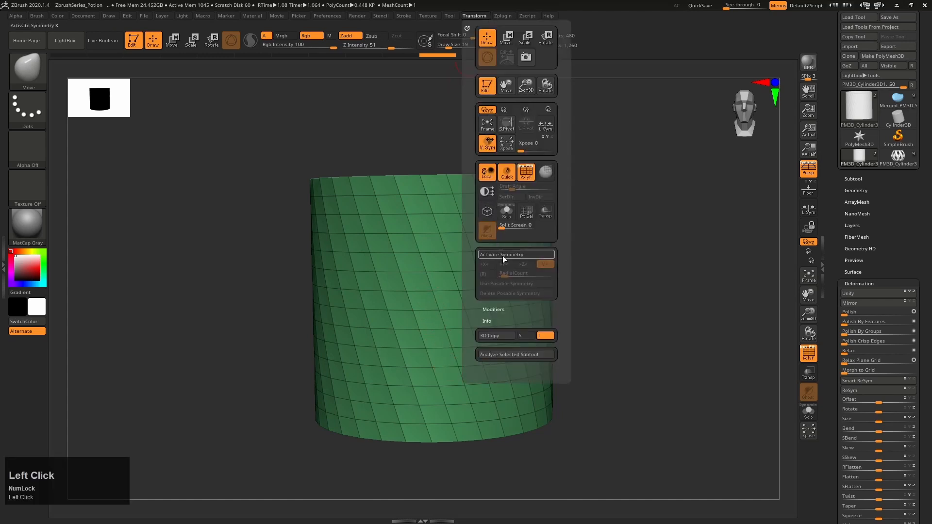
left_click(515, 255)
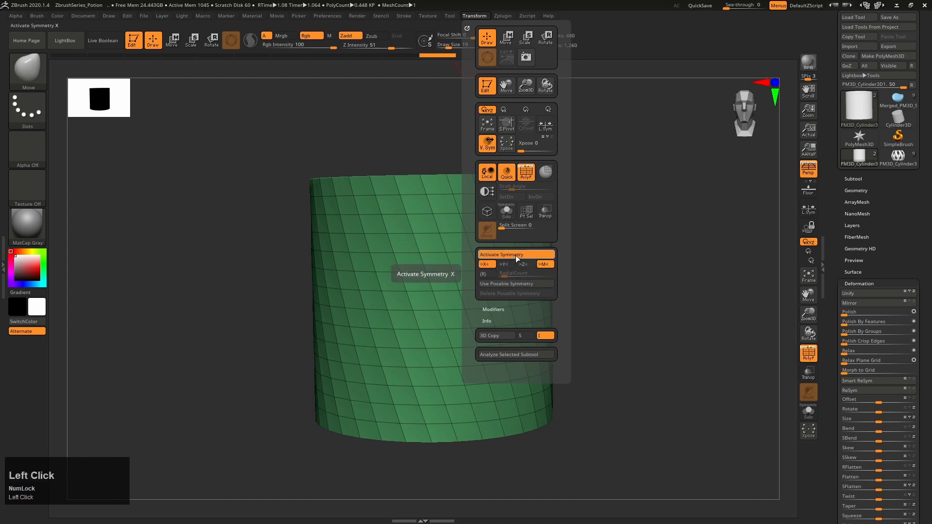
left_click(485, 275)
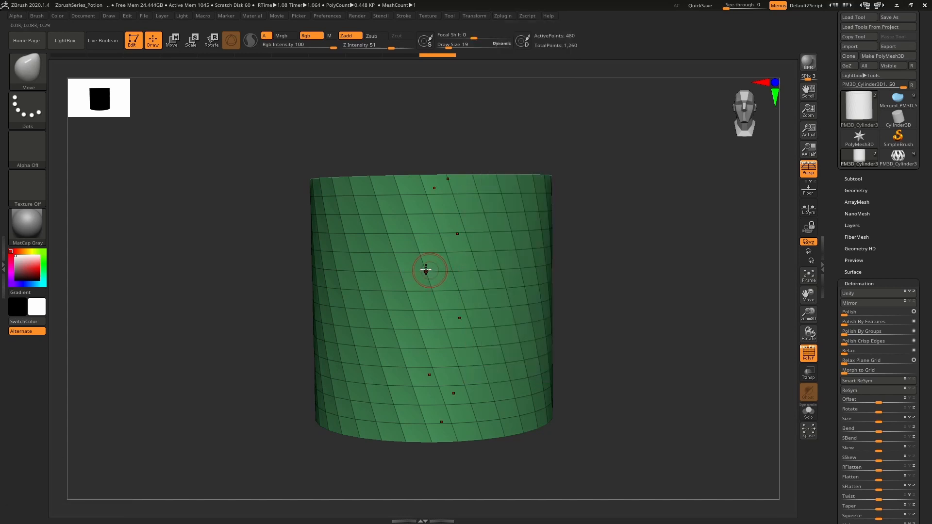
right_click_drag(436, 230, 456, 252)
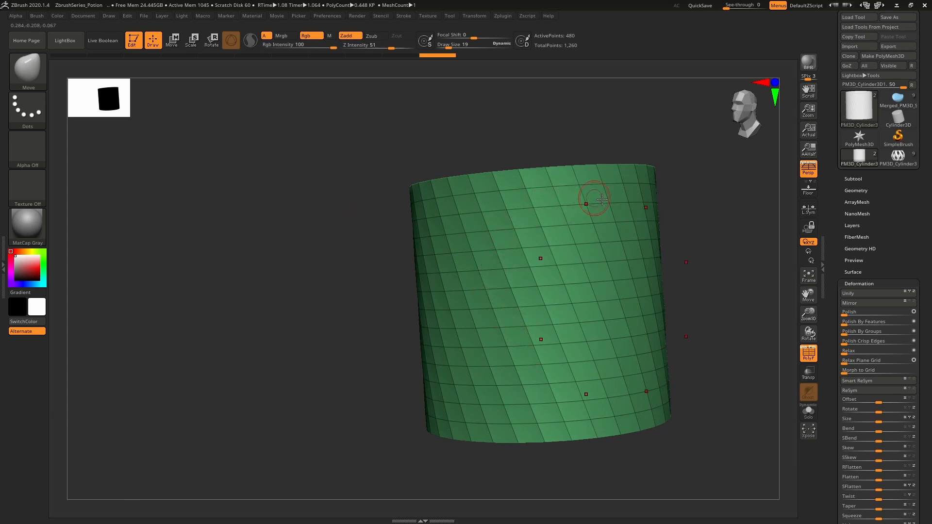
Test the X-axis radial symmetry with a Standard brush stroke on the cylinder wall and undo the stroke
key("b")
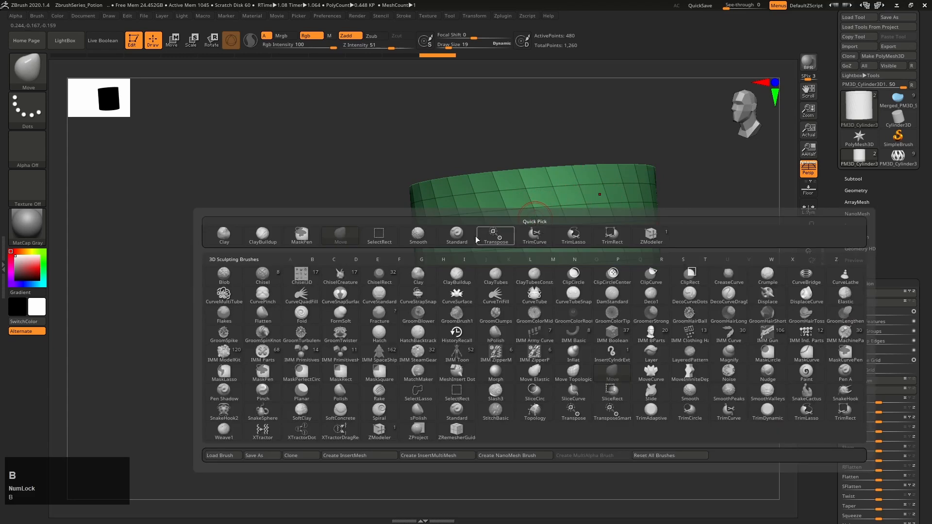
left_click(458, 237)
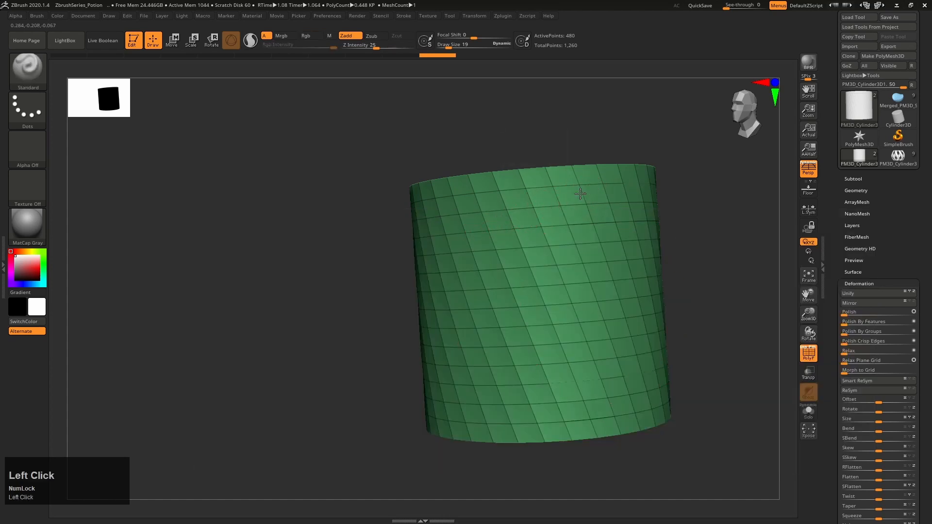
mouse_move(580, 193)
left_mouse_down()
mouse_move(505, 214)
mouse_move(495, 291)
mouse_move(539, 194)
mouse_move(602, 182)
mouse_move(502, 233)
mouse_move(505, 315)
left_mouse_up()
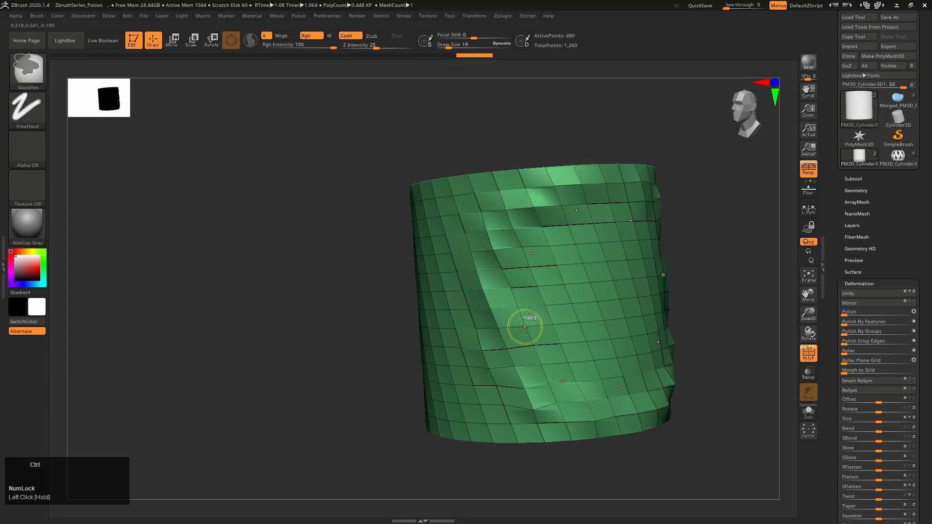
key("ctrl+z")
mouse_move(514, 307)
right_mouse_down()
mouse_move(548, 300)
mouse_move(553, 286)
mouse_move(566, 342)
mouse_move(570, 281)
right_mouse_up()
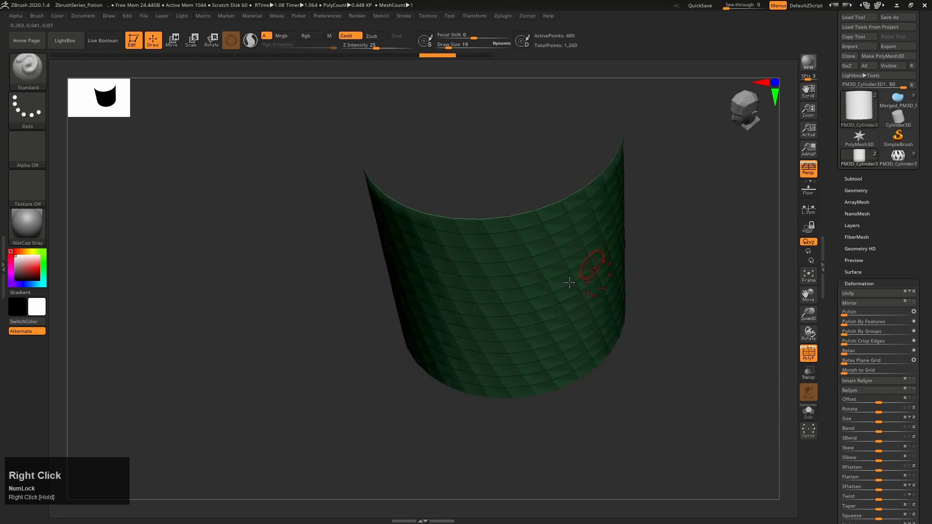
right_click_drag(445, 278, 486, 94)
Switch the radial symmetry to the Y axis only, then test it with a brush stroke around the cylinder and undo the stroke
left_click(475, 16)
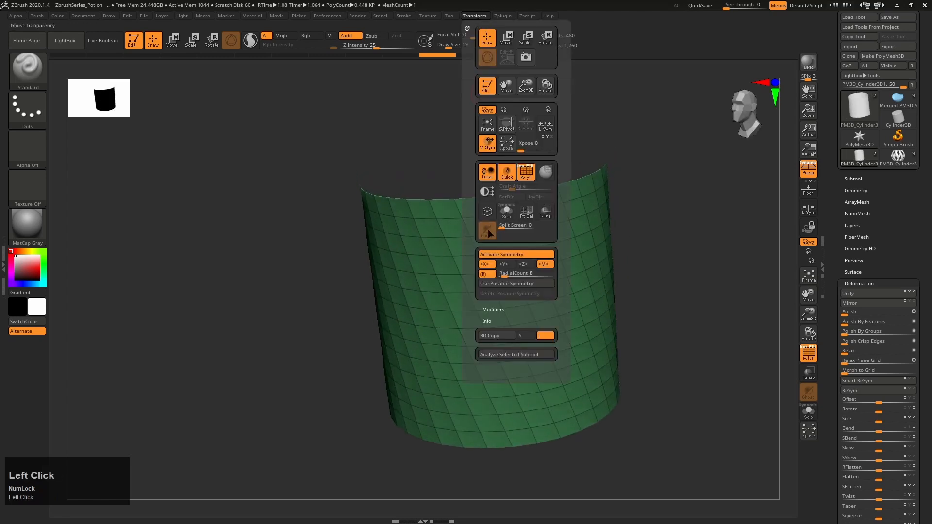
left_click(504, 265)
left_click(490, 265)
left_click(521, 264)
left_click(519, 263)
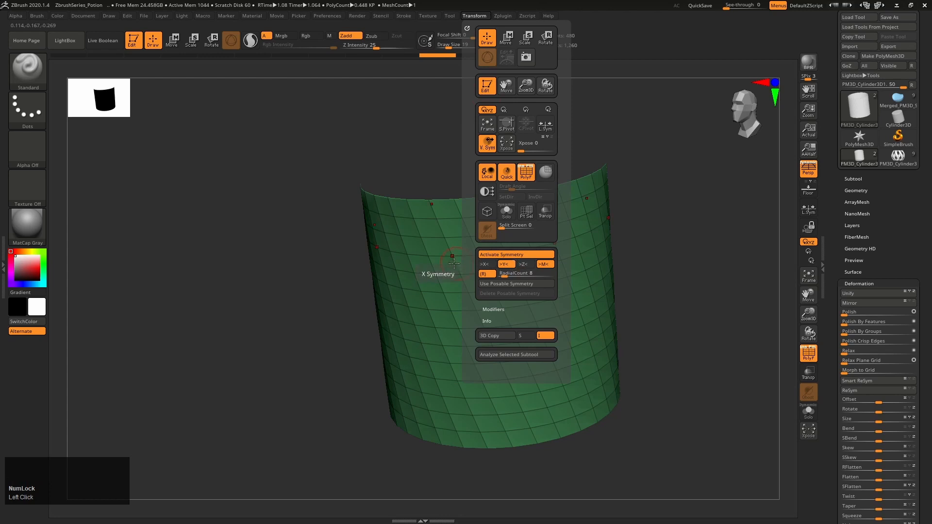
mouse_move(521, 302)
left_mouse_down()
mouse_move(546, 303)
mouse_move(450, 310)
left_mouse_up()
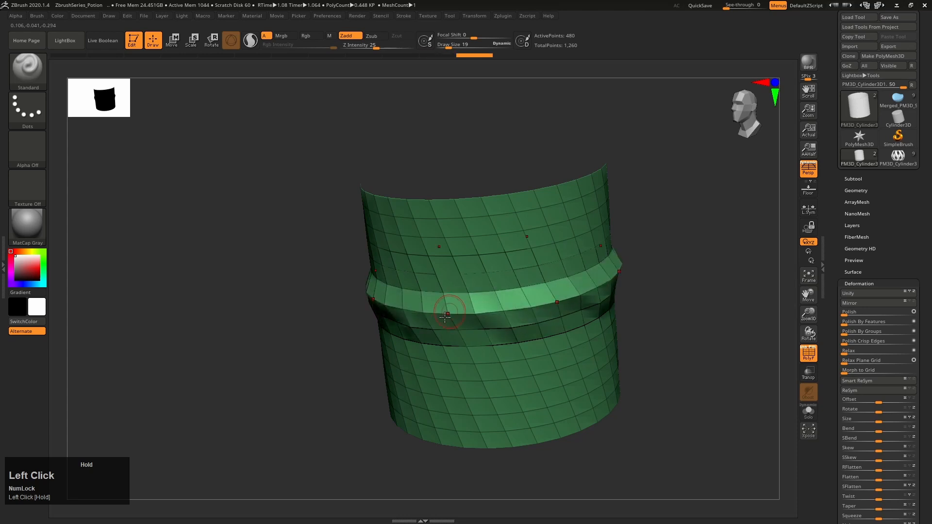
key("ctrl+z")
Select the ZModeler brush and set its polygon action to PolyGroup
mouse_move(551, 356)
right_mouse_down()
mouse_move(503, 309)
mouse_move(504, 222)
right_mouse_up()
key("b")
key("z")
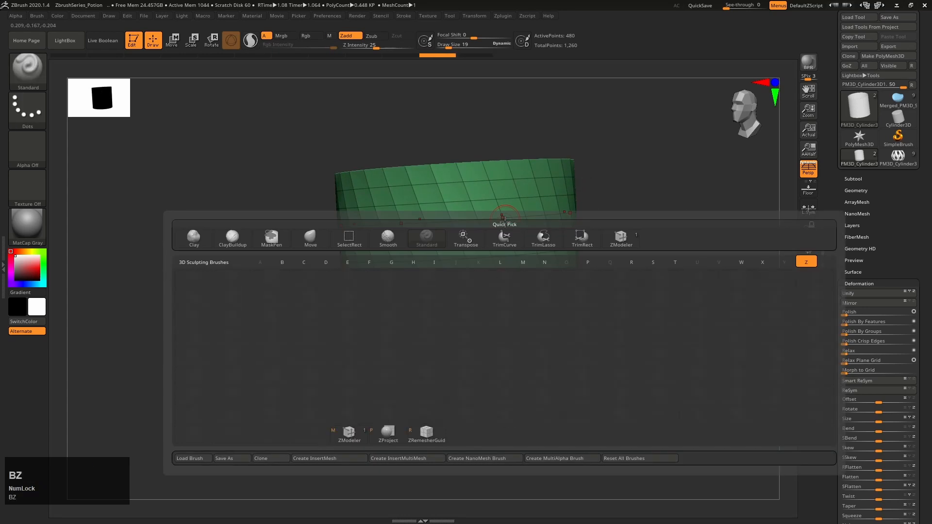
left_click(347, 438)
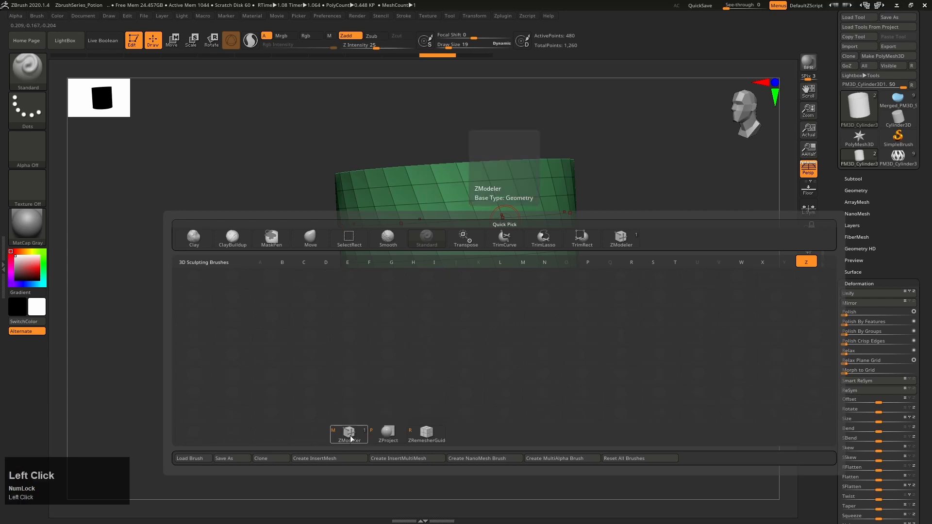
right_click_drag(446, 281, 463, 270)
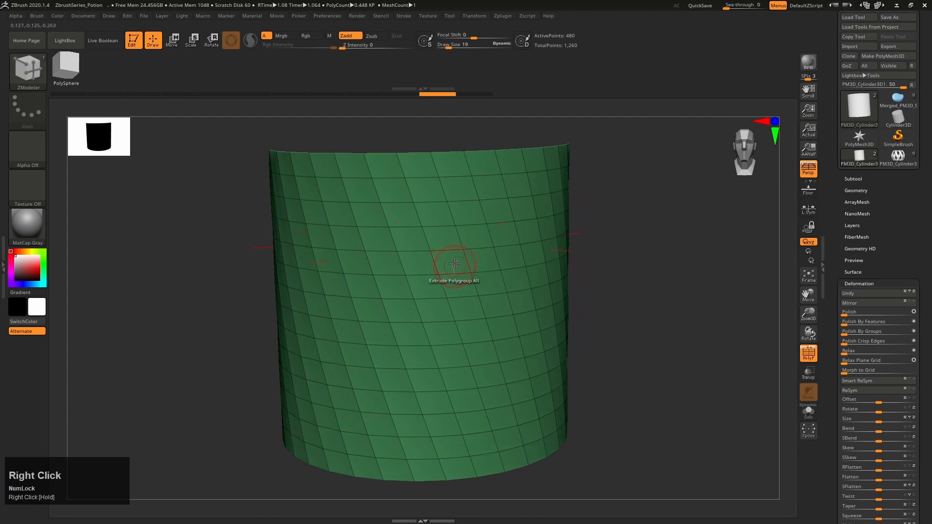
key("space")
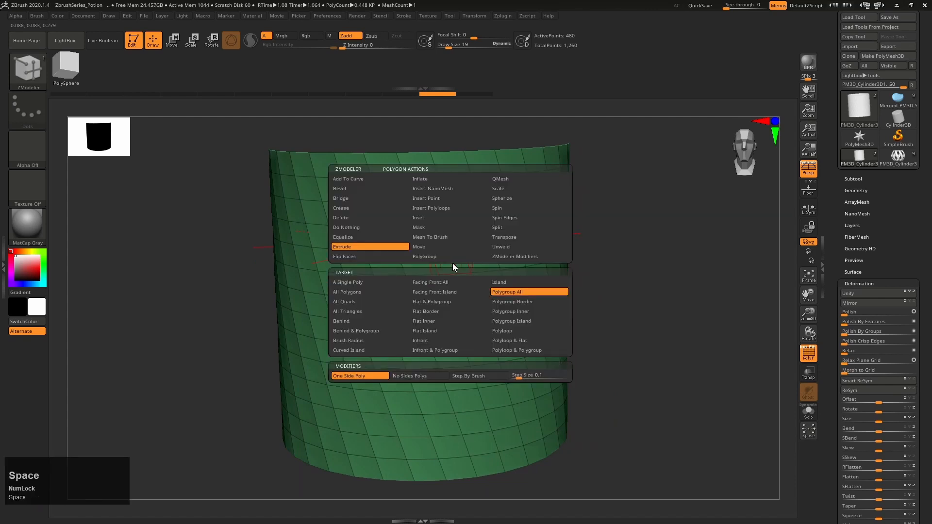
left_click(452, 255)
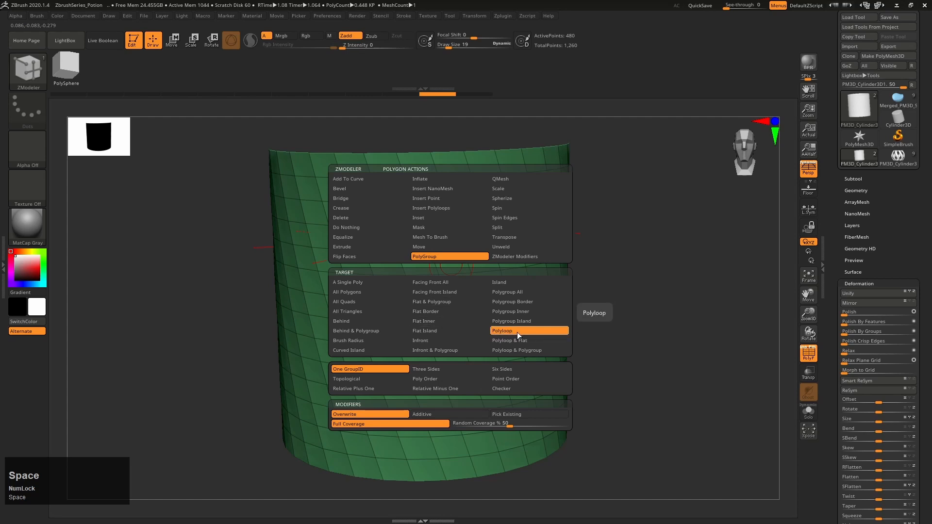
Try polygrouping individual faces around the cylinder with the target A Single Poly, then undo it
left_click(373, 285)
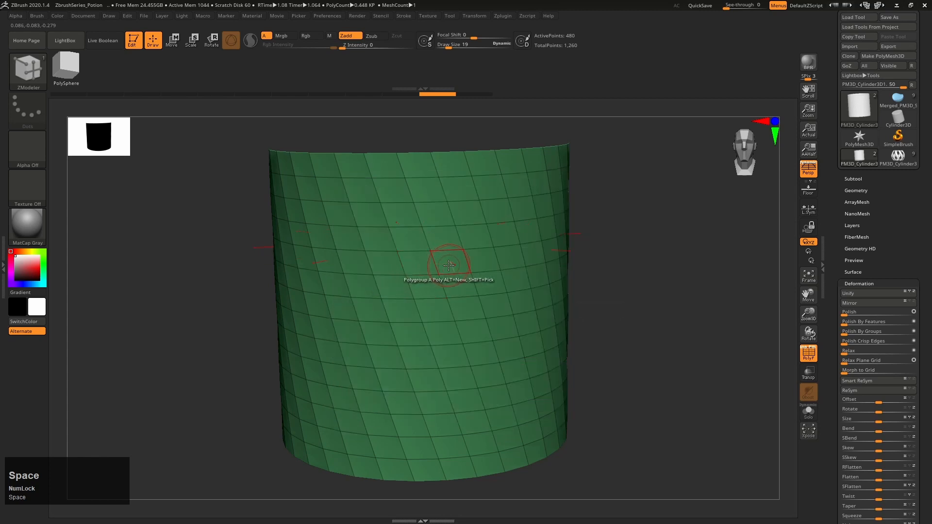
left_click(451, 266)
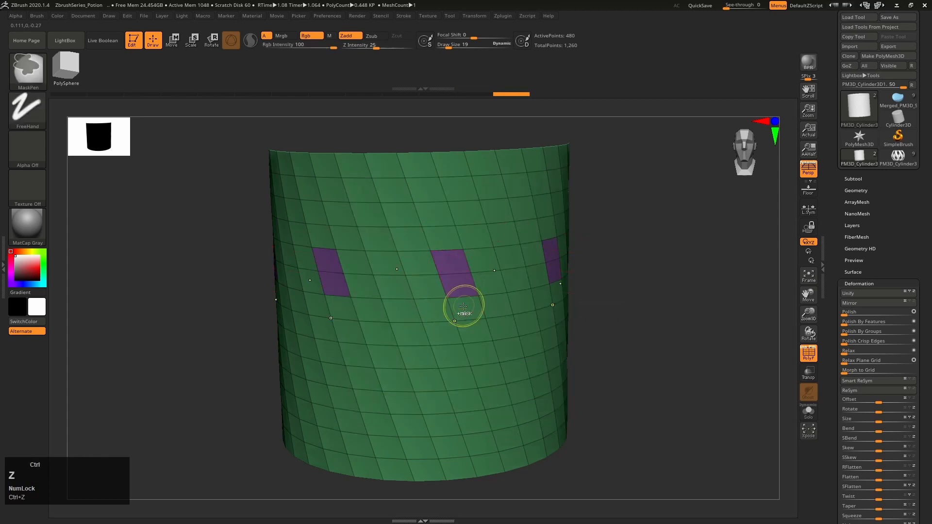
key("ctrl+z")
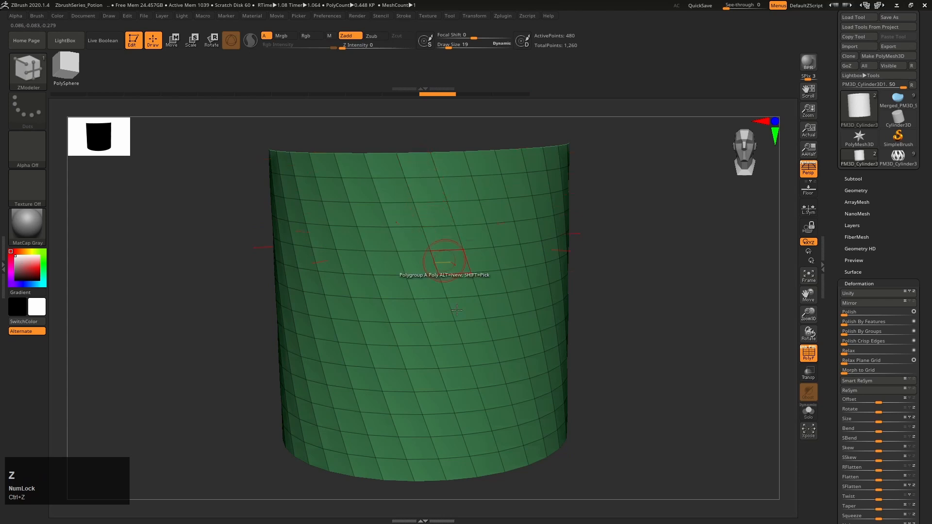
Set the PolyGroup target to Polyloop and assign a separate polygroup to slanted lengthwise face loops spaced around the cylinder
key("space")
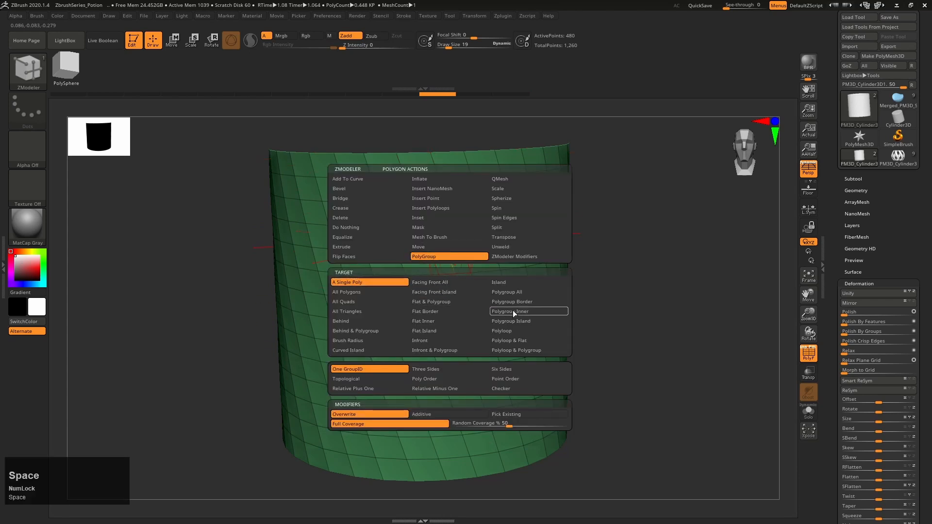
left_click(515, 331)
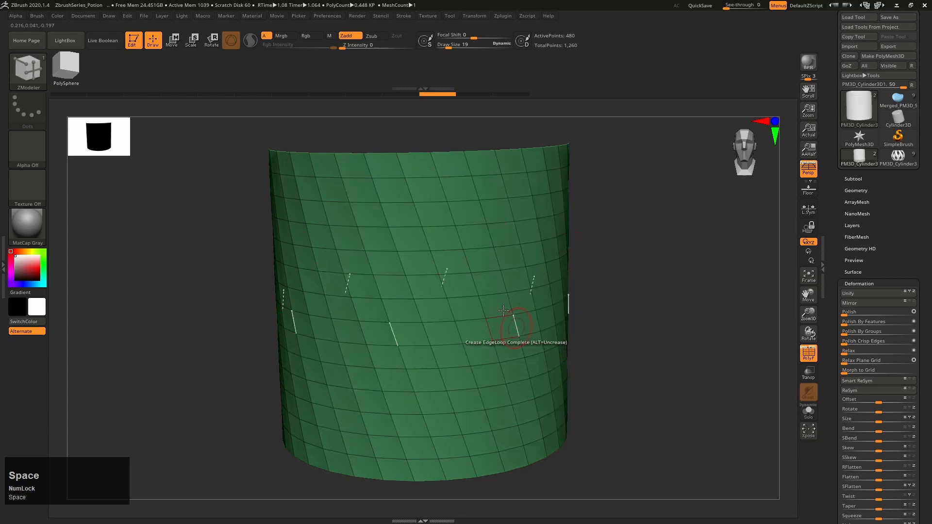
mouse_move(462, 295)
right_mouse_down("alt")
mouse_move(475, 306)
mouse_move(598, 320)
mouse_move(488, 315)
mouse_move(449, 294)
right_mouse_up("alt")
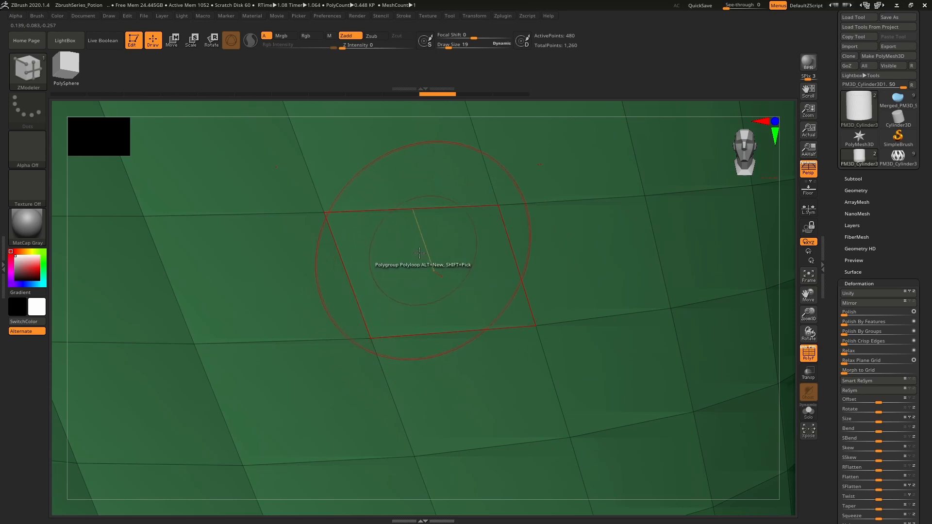
left_click(470, 271)
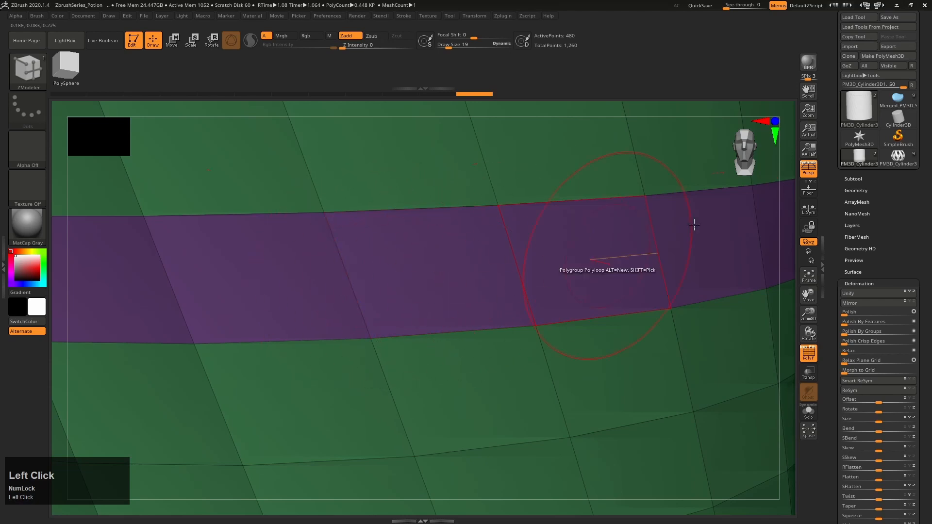
key("ctrl+z")
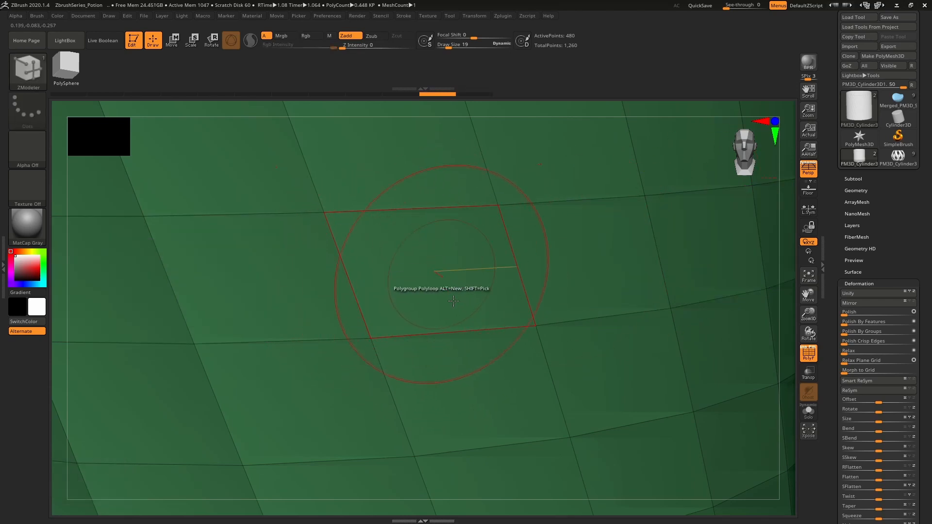
left_click(429, 253)
right_click_drag(478, 308, 443, 242, "alt")
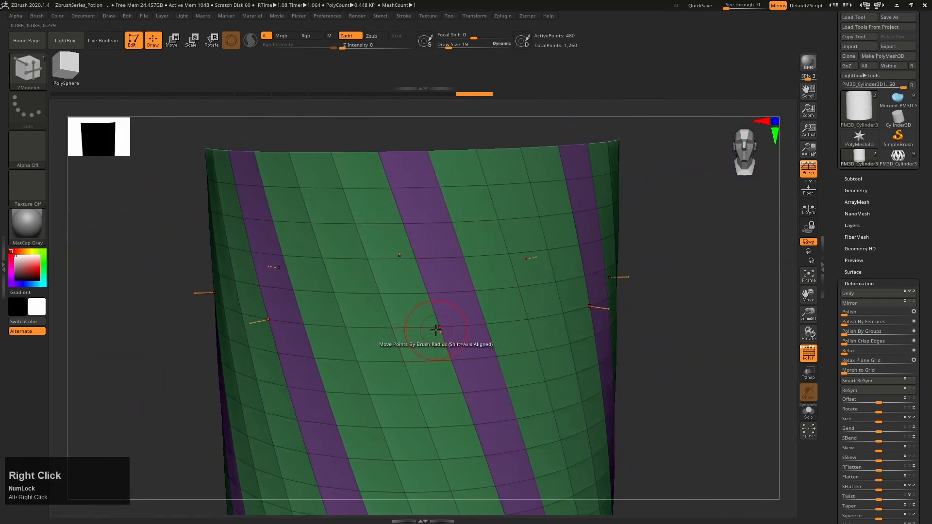
right_click_drag(436, 323, 468, 354, "alt")
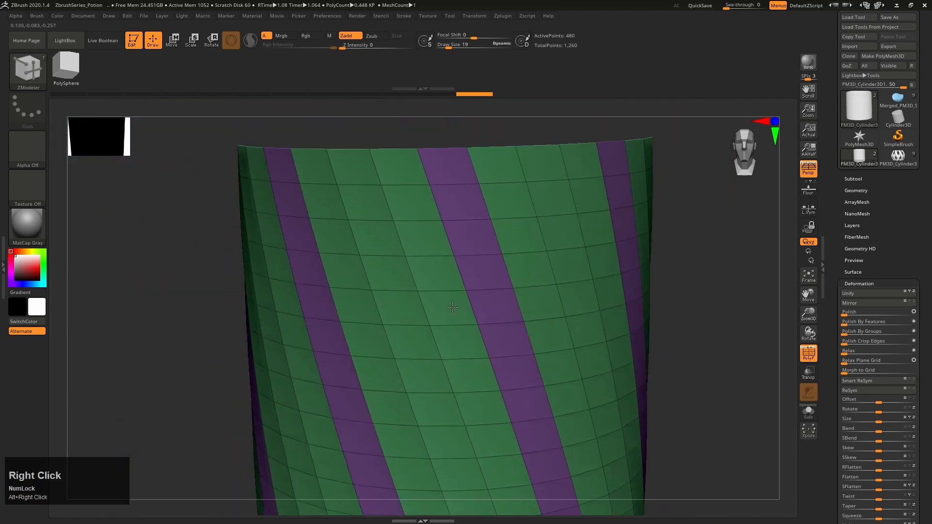
Compare the cylinder with the finished potion bottle, then widen each polygrouped slanted strip to two face loops
left_click(895, 155)
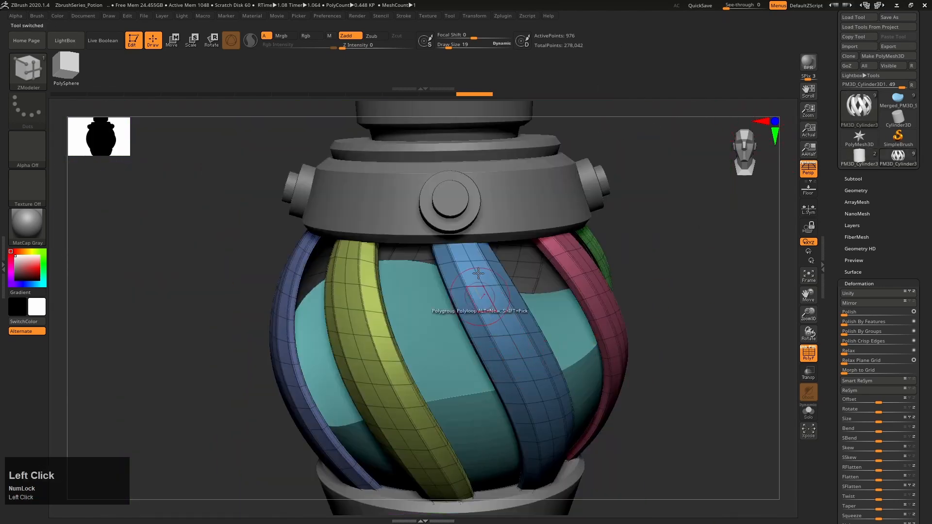
left_click(867, 156)
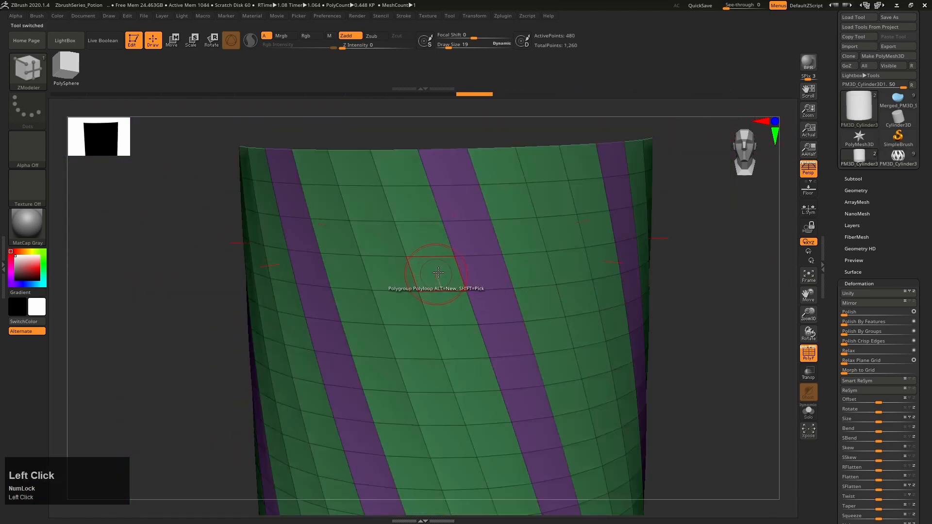
right_click_drag(434, 269, 461, 265, "alt")
Select the Move brush and isolate the purple slanted strips by hiding the green polygroup
key("b")
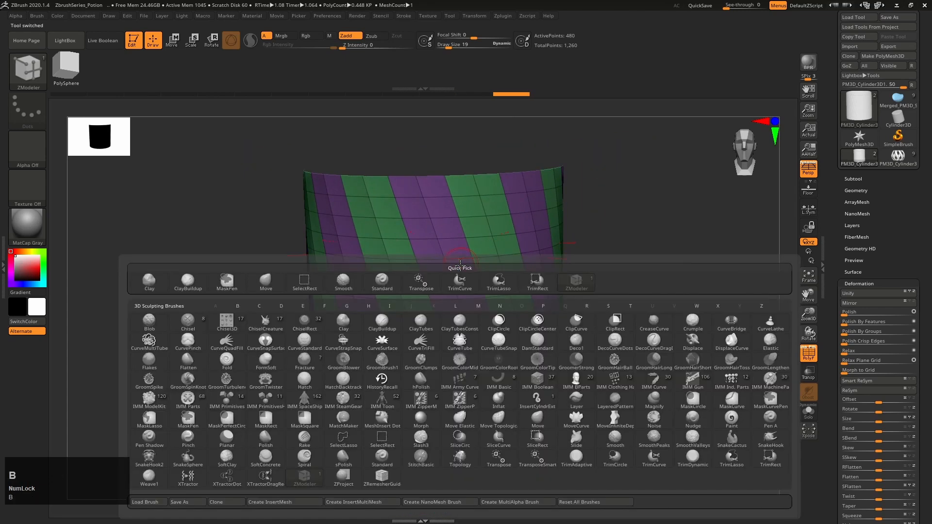
left_click(265, 282)
mouse_move(312, 316)
right_mouse_down()
mouse_move(482, 330)
mouse_move(466, 291)
mouse_move(477, 252)
mouse_move(474, 214)
right_mouse_up()
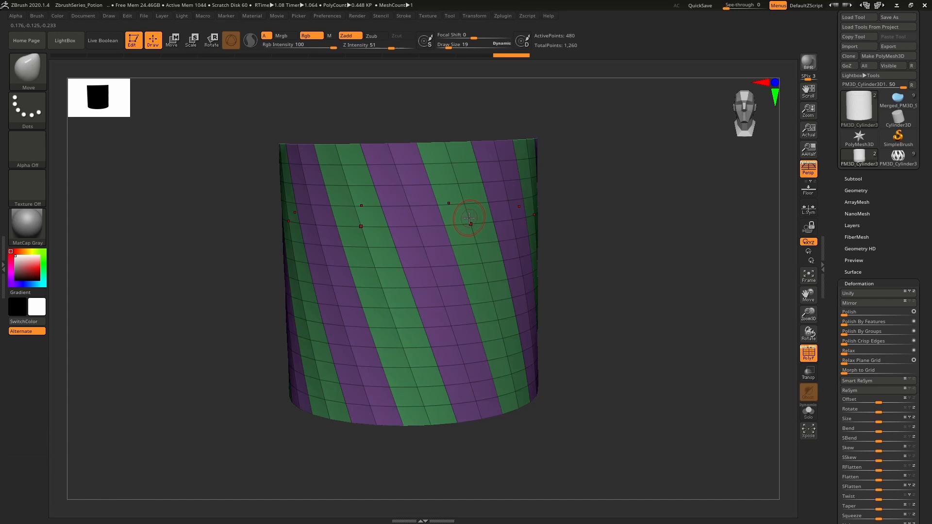
key("ctrl+shift")
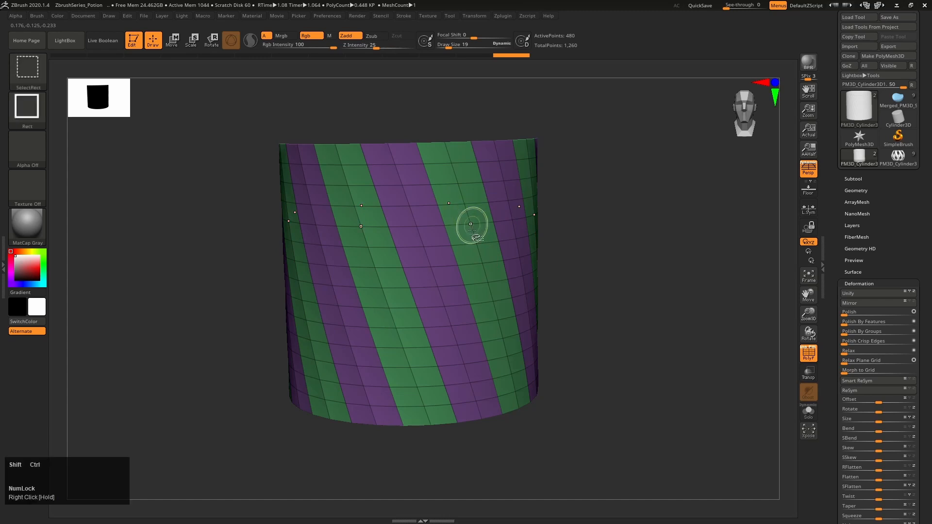
left_click(416, 226, "ctrl+shift")
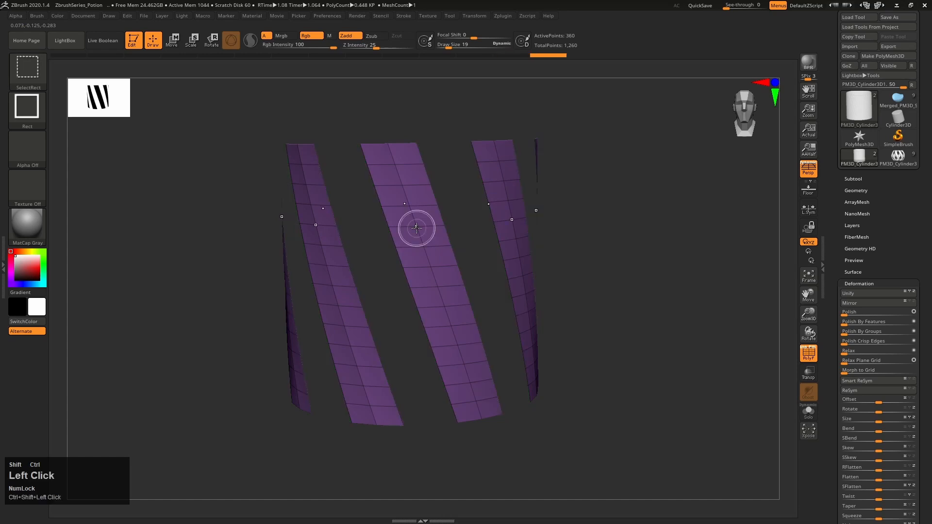
Delete the hidden geometry so that only the slanted strips are kept
left_click(860, 190)
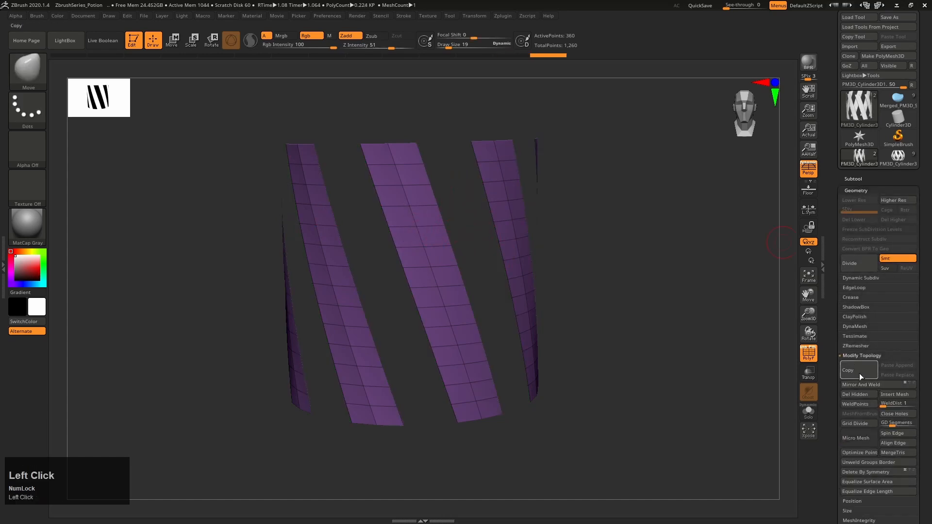
left_click(855, 395)
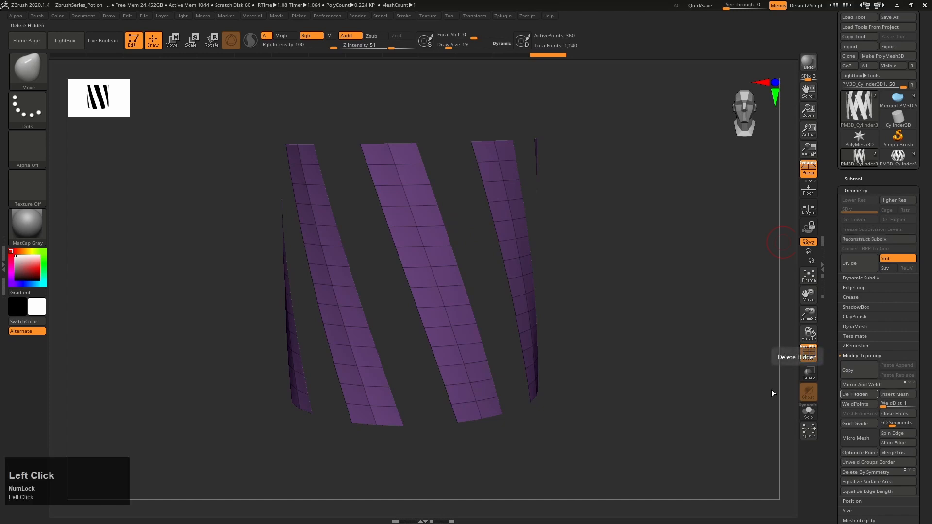
left_click(869, 190)
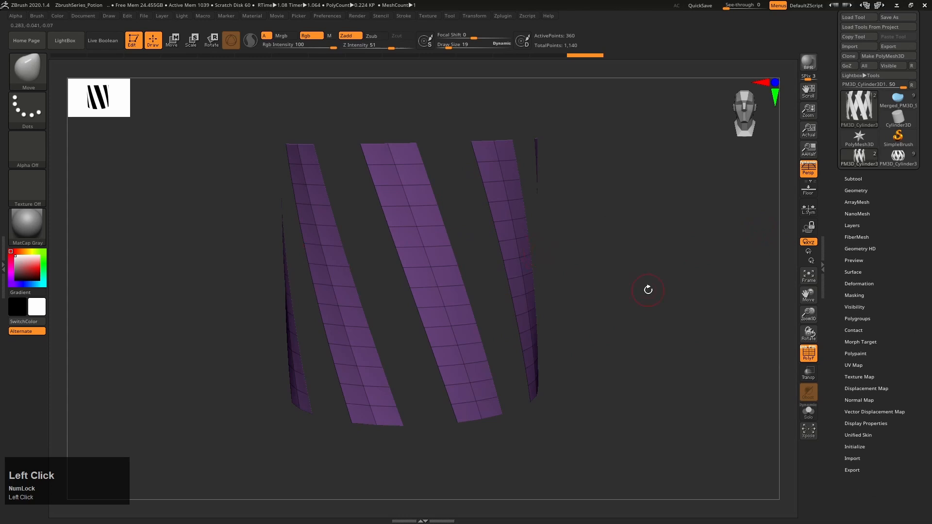
right_click_drag(647, 290, 647, 277)
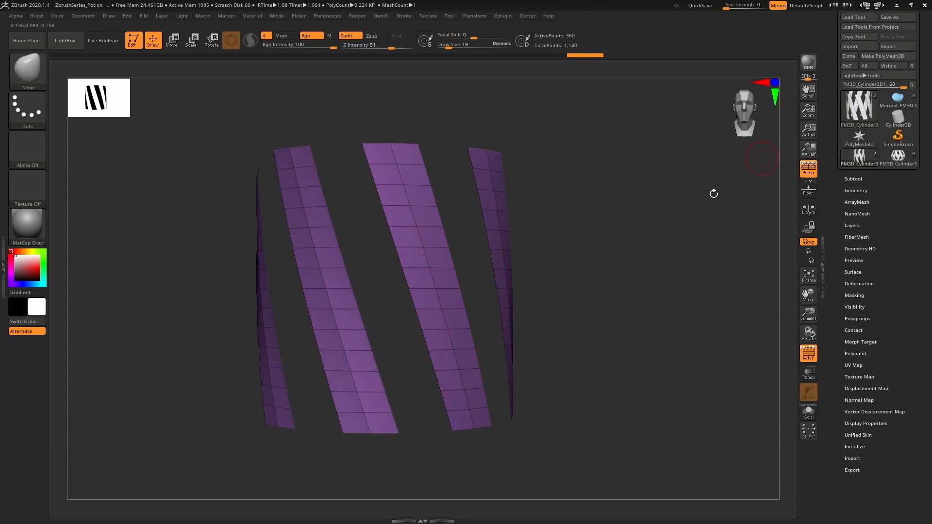
Compare the flat strips with the curved cage on the finished potion bottle, then return to the strips
left_click(894, 158)
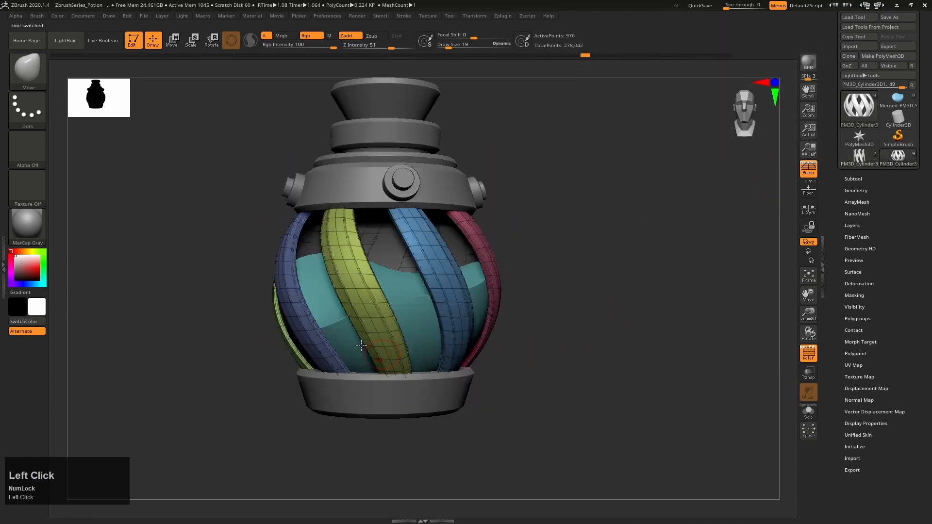
left_click(869, 156)
right_click_drag(574, 281, 621, 273)
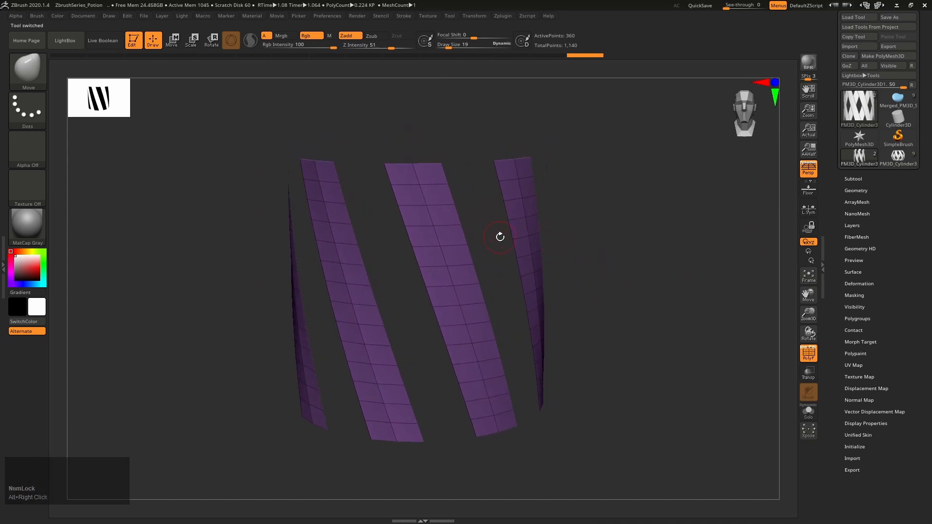
Switch to the Move gizmo and try to apply the Deformer to the strips
key("w")
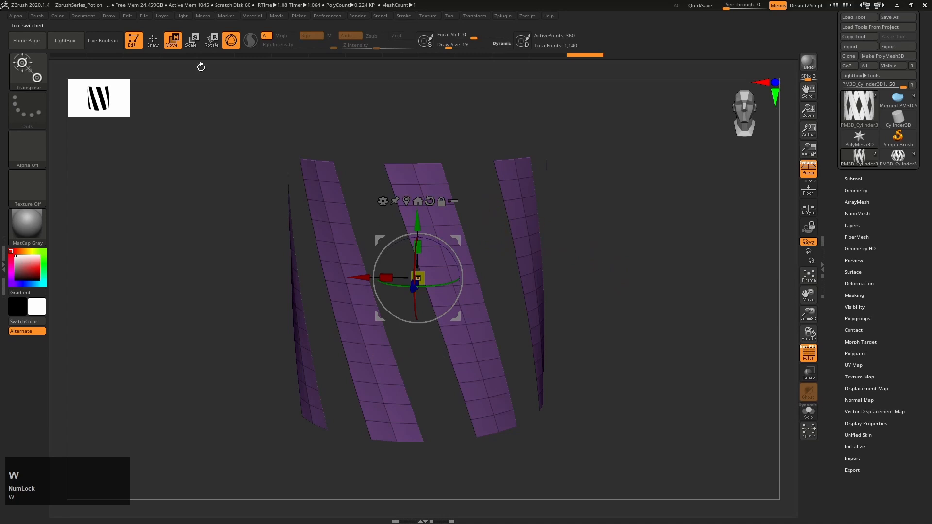
left_click(383, 201)
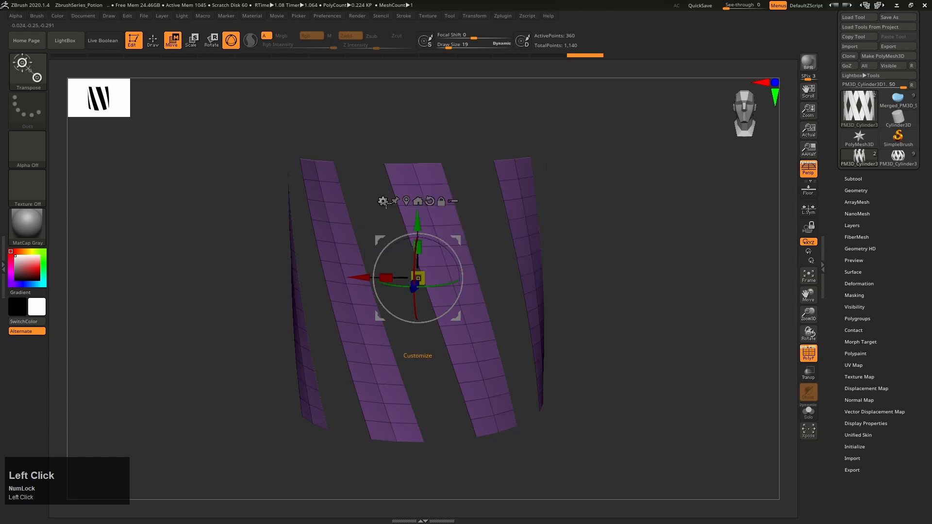
left_click(383, 202)
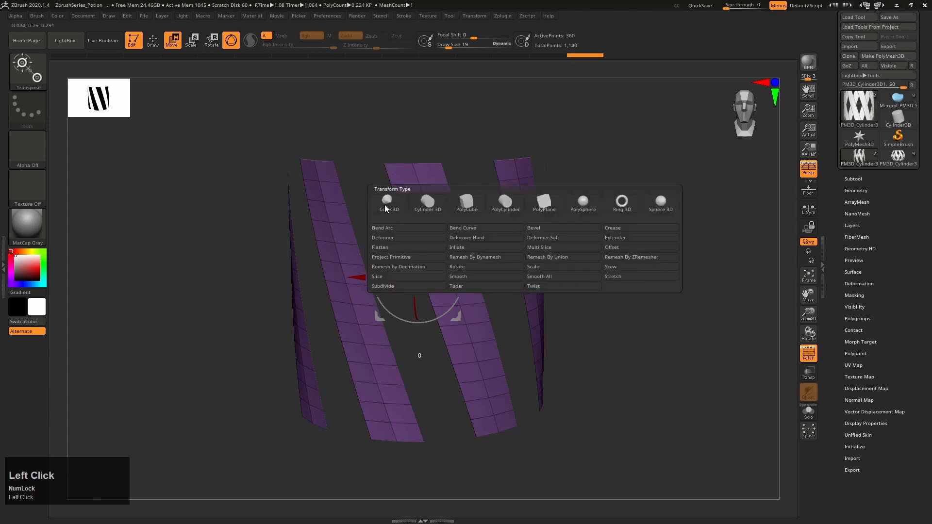
left_click(391, 237)
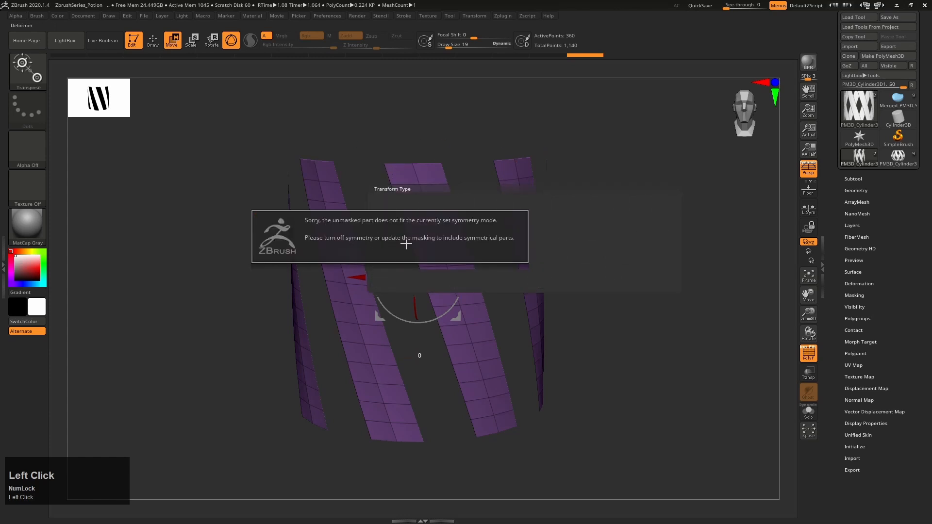
left_click(432, 228)
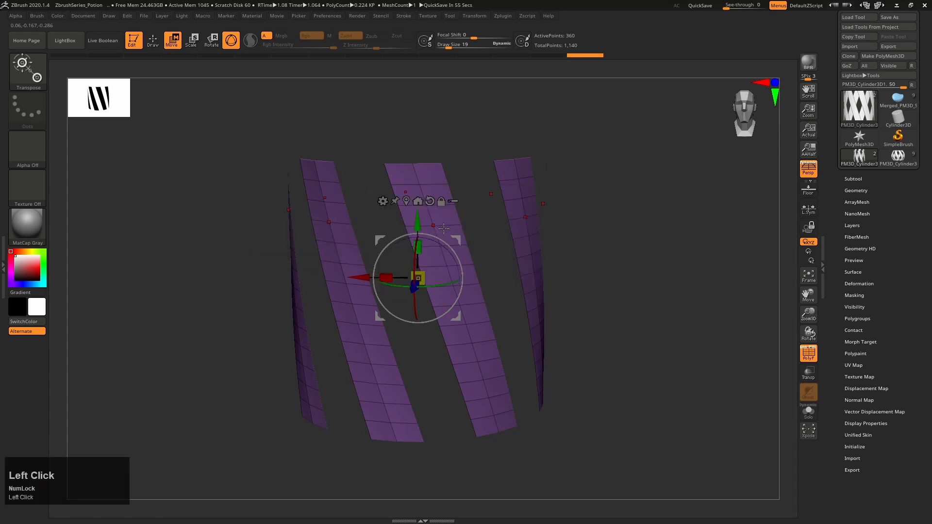
Turn off symmetry and apply the Deformer to the strips
key("x")
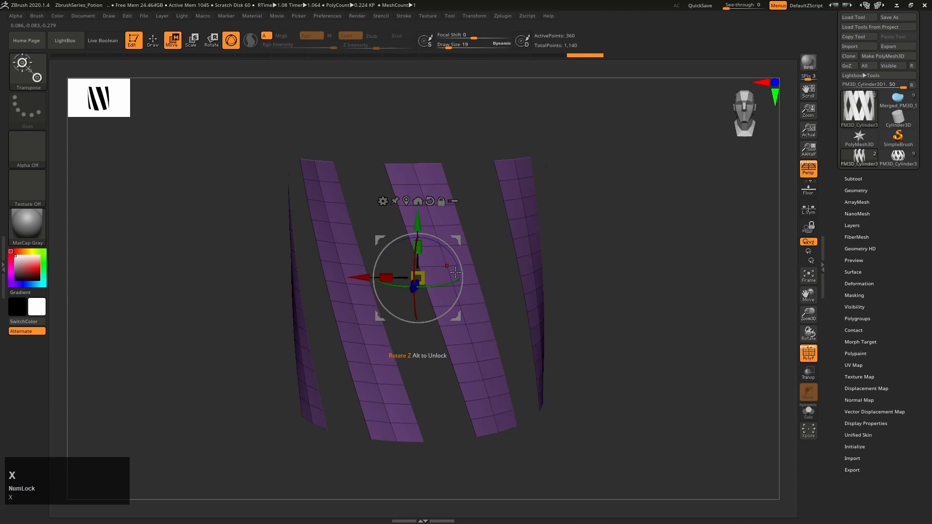
left_click(382, 201)
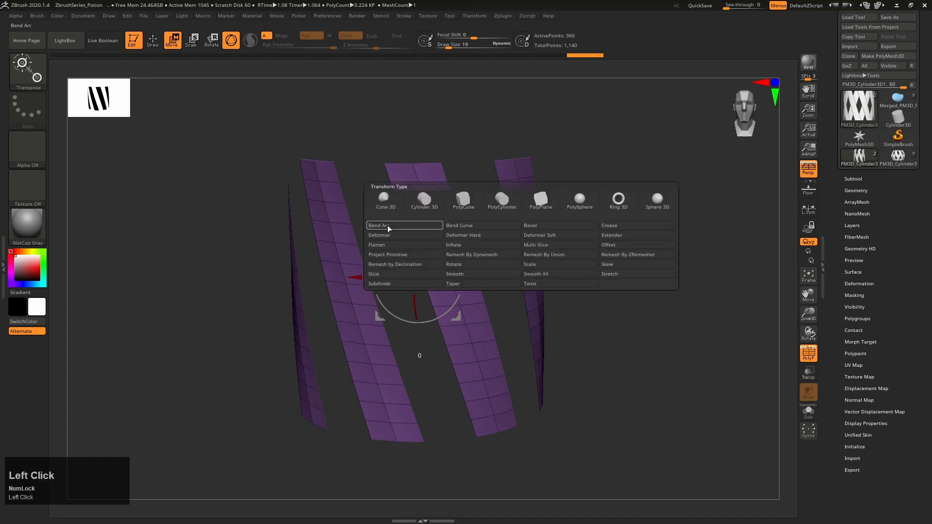
left_click(401, 234)
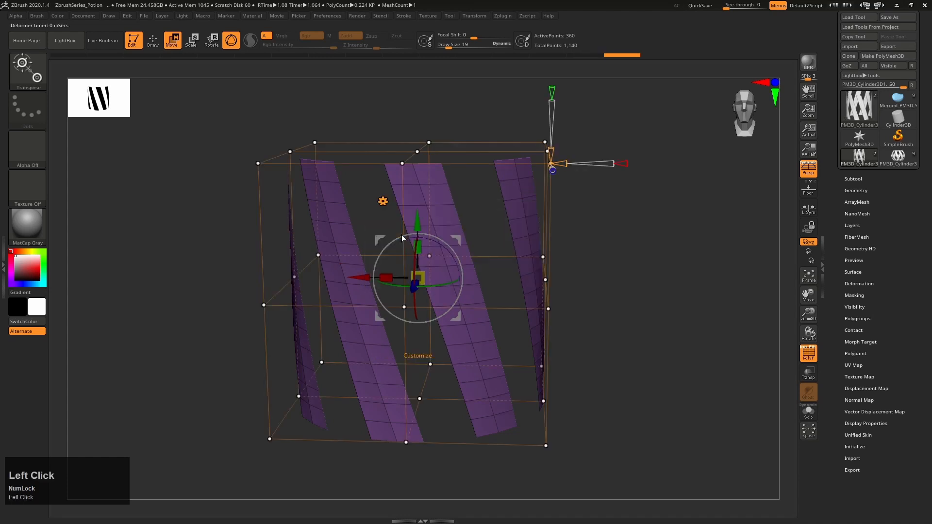
right_click_drag(661, 311, 649, 296)
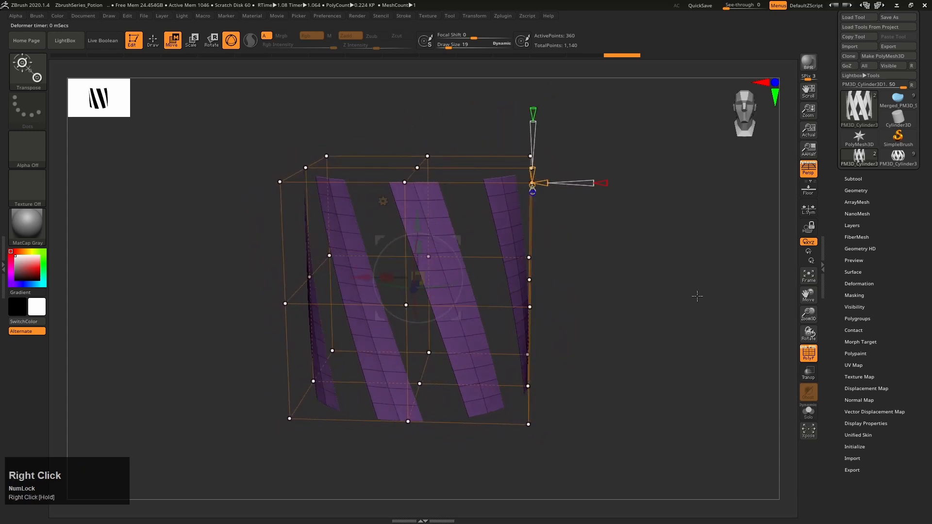
right_click_drag(710, 289, 724, 273)
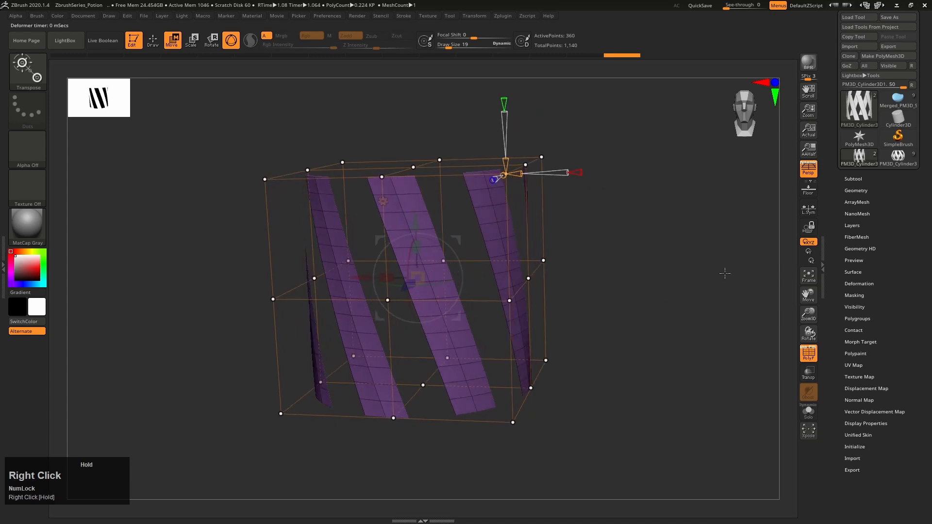
Turn off perspective and mask the uppermost and lowermost rows of the deformer's control points
left_click(808, 169)
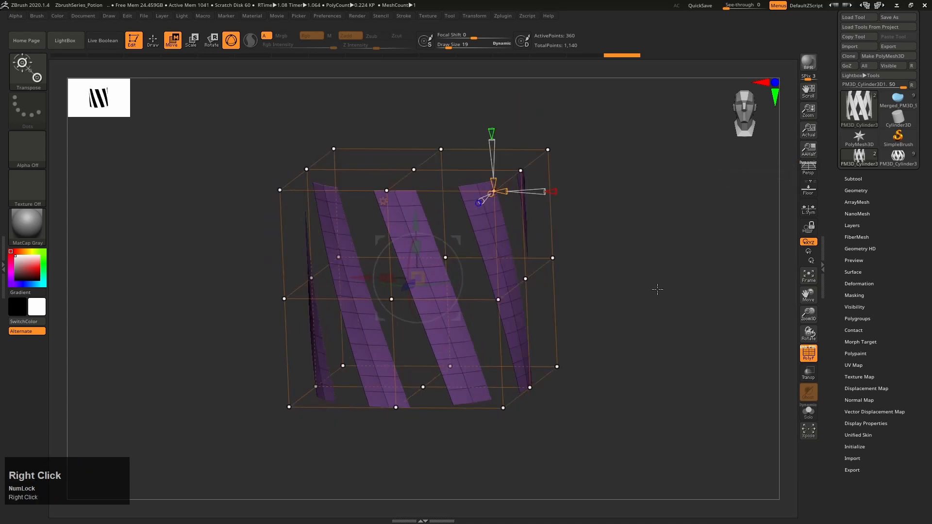
right_click_drag(657, 289, 665, 278)
right_click_drag(664, 277, 635, 280)
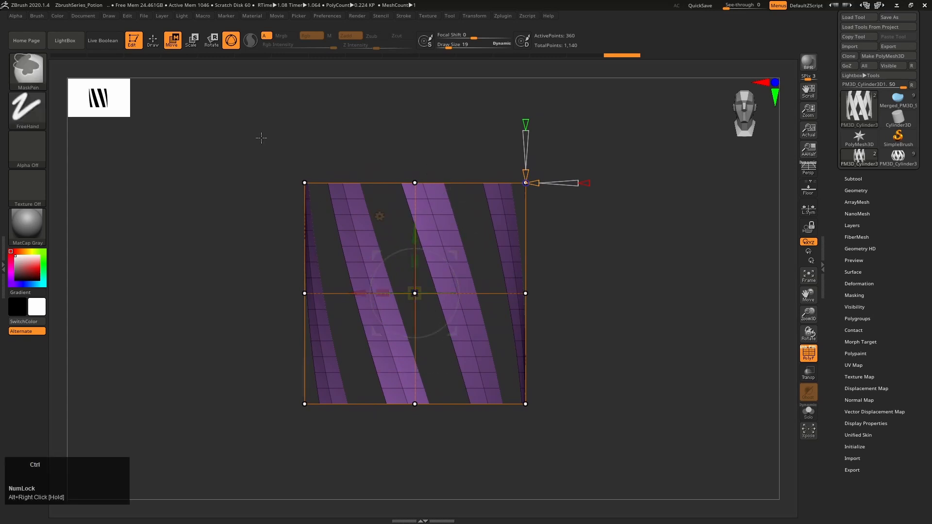
mouse_move(241, 128)
left_mouse_down("ctrl")
mouse_move(272, 150)
mouse_move(552, 231)
mouse_move(605, 211)
left_mouse_up("ctrl")
left_click_drag(252, 455, 596, 377, "ctrl")
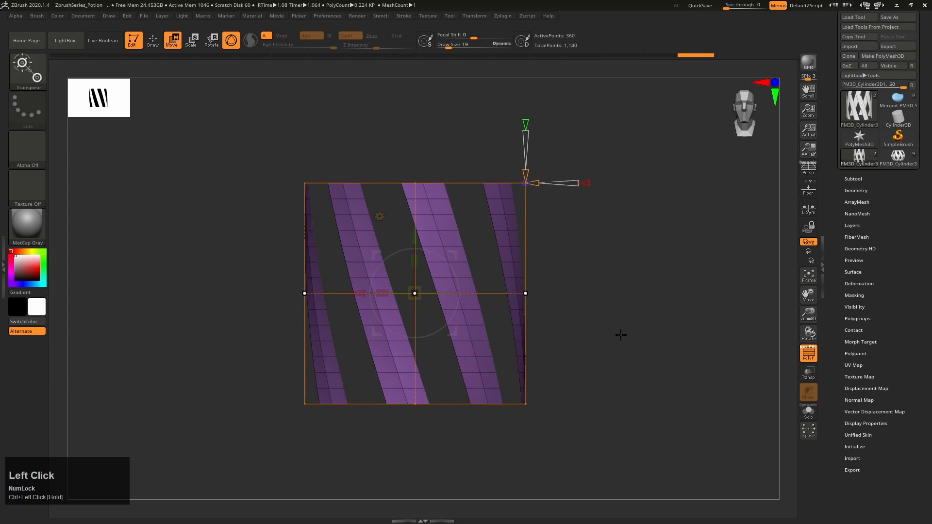
Invert the mask so that only the deformer's middle row of control points is masked
right_click_drag(619, 333, 616, 342)
key("ctrl")
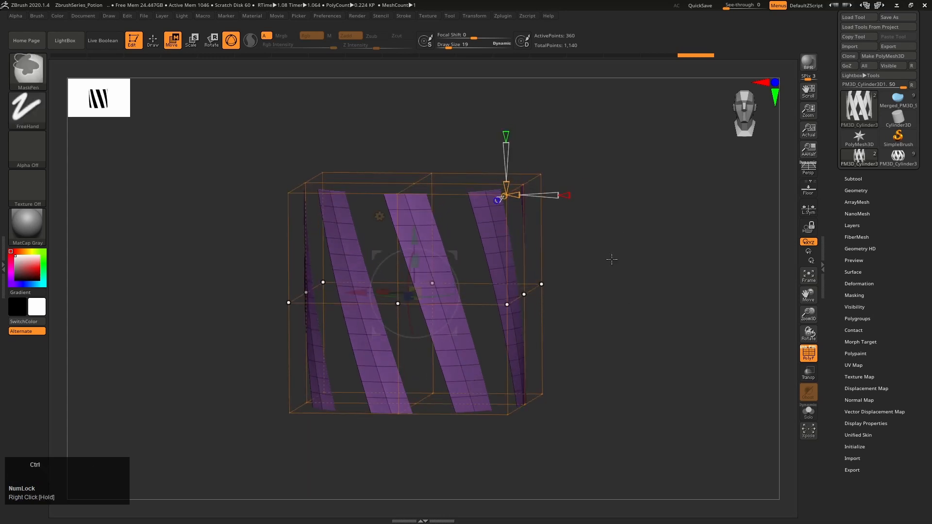
left_click(636, 262, "ctrl")
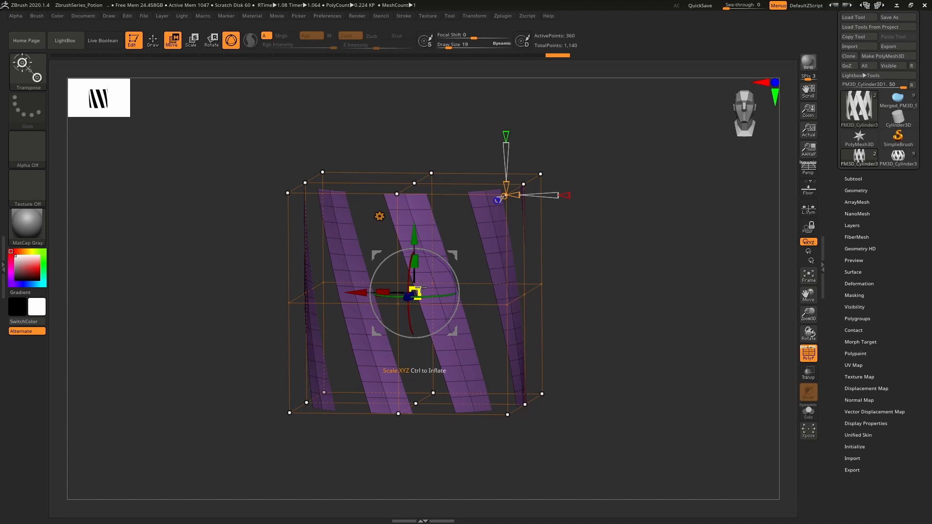
Scale the unmasked upper and lower control points inward uniformly so the strips bulge around the middle
left_click_drag(420, 289, 362, 319)
mouse_move(535, 353)
right_mouse_down()
mouse_move(546, 352)
mouse_move(488, 352)
mouse_move(533, 351)
right_mouse_up()
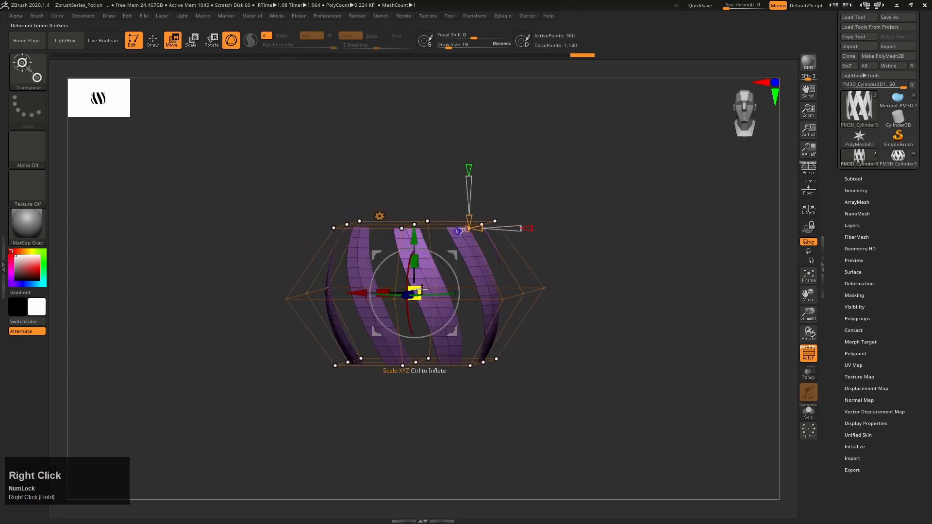
mouse_move(420, 289)
left_mouse_down()
mouse_move(412, 296)
mouse_move(426, 303)
left_mouse_up()
right_click_drag(558, 298, 586, 280, "alt")
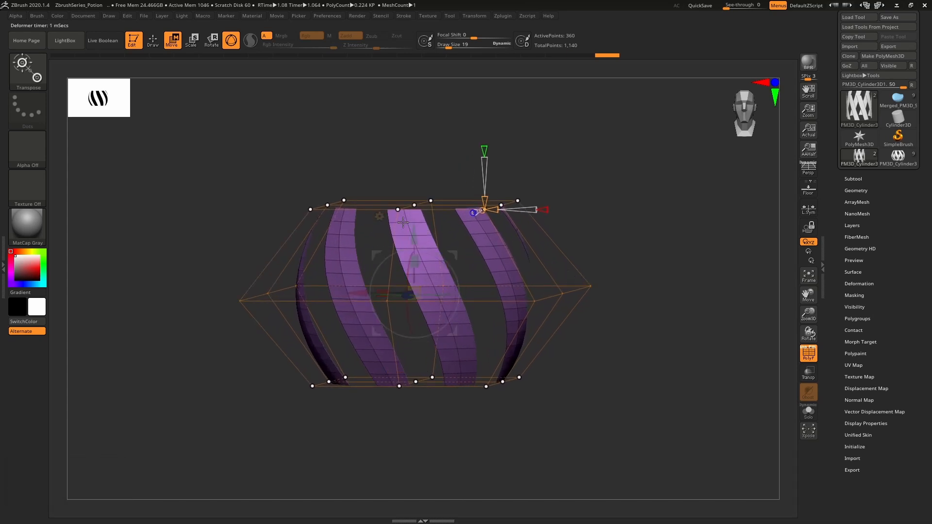
Clear the mask from the deformer's control points
key("ctrl")
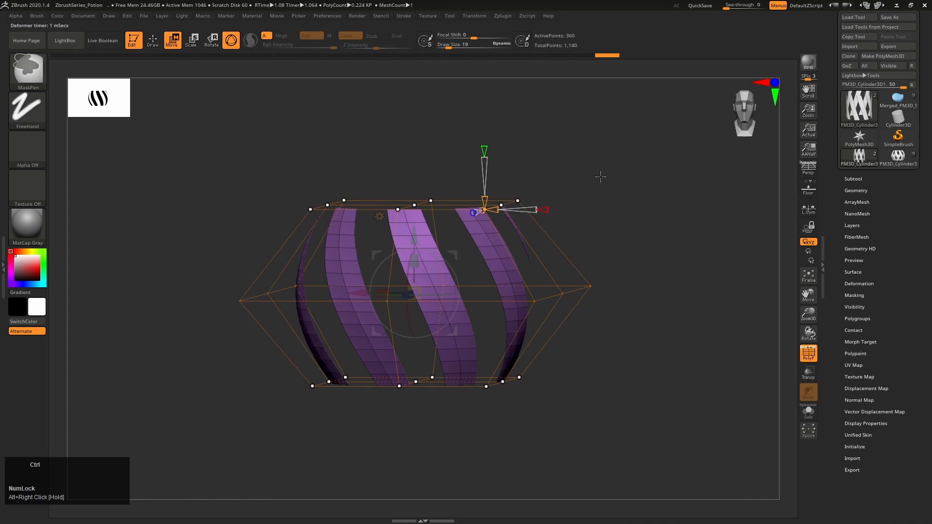
left_click_drag(603, 171, 671, 229, "ctrl")
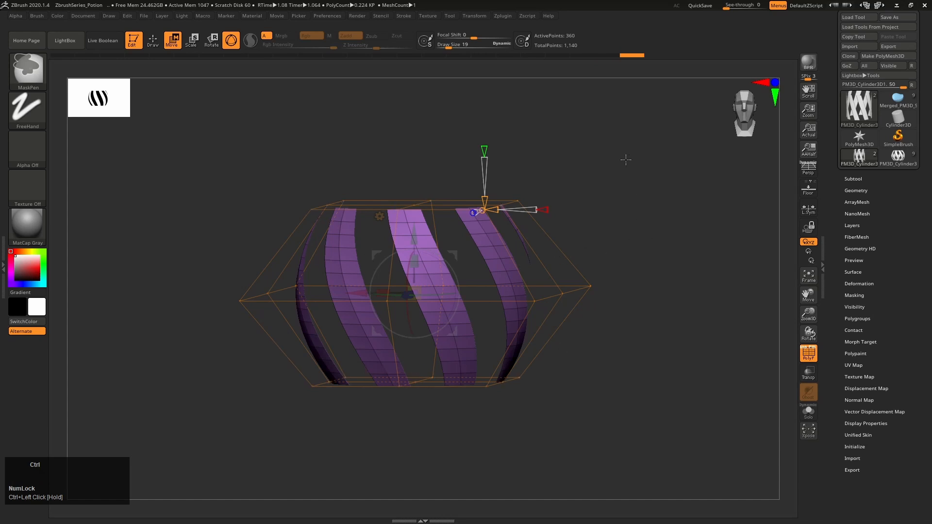
left_click_drag(632, 178, 668, 230, "ctrl")
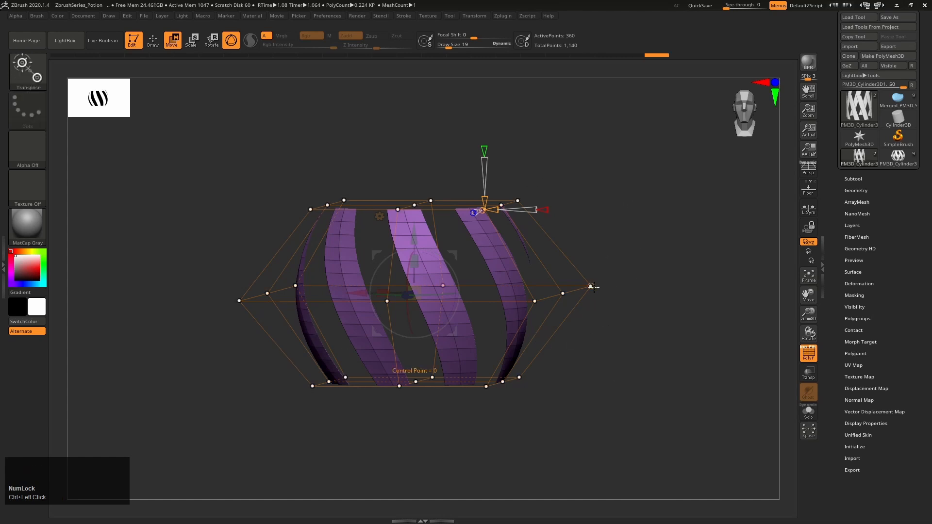
Try moving one middle control point of the deformer, undo that, and accept the bulged deformation
left_click_drag(593, 287, 587, 237)
key("ctrl+z")
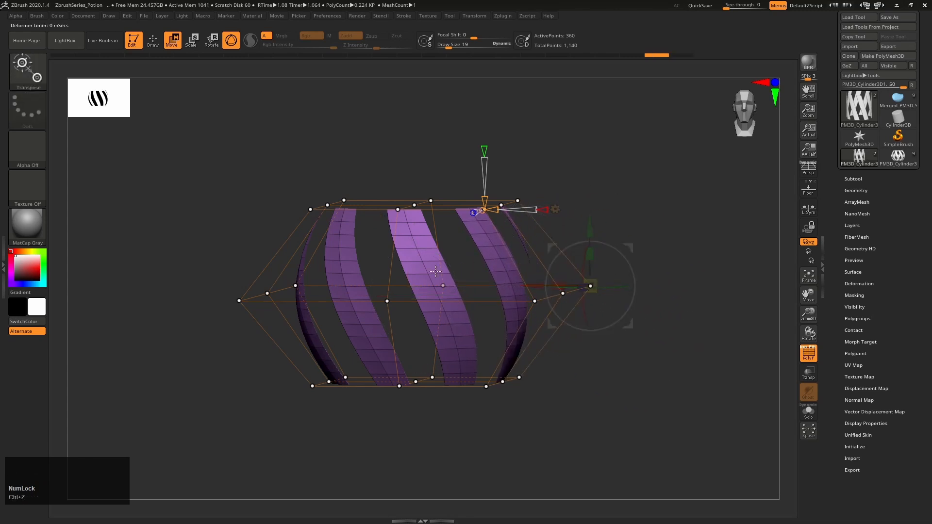
left_click(555, 209)
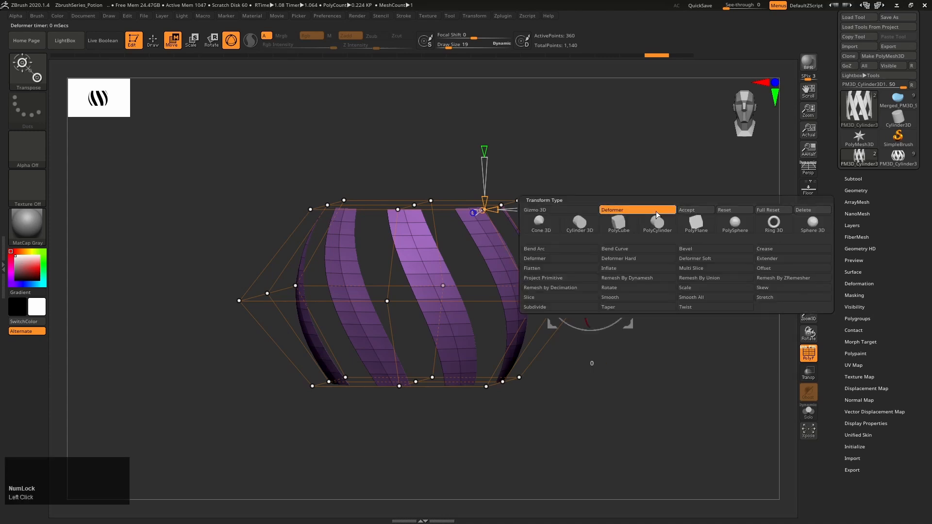
left_click(688, 212)
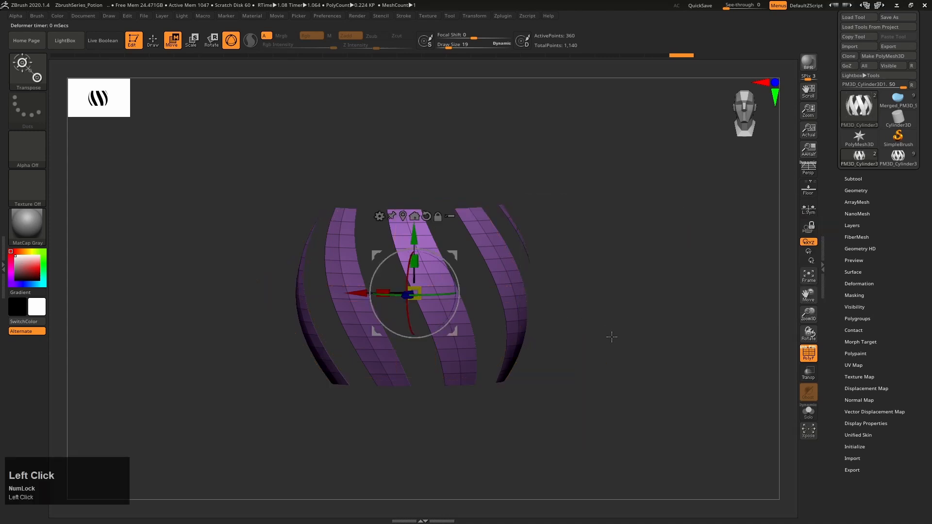
Turn on the perspective view for the bulged strips and leave the gizmo for draw mode
right_click_drag(611, 337, 692, 232)
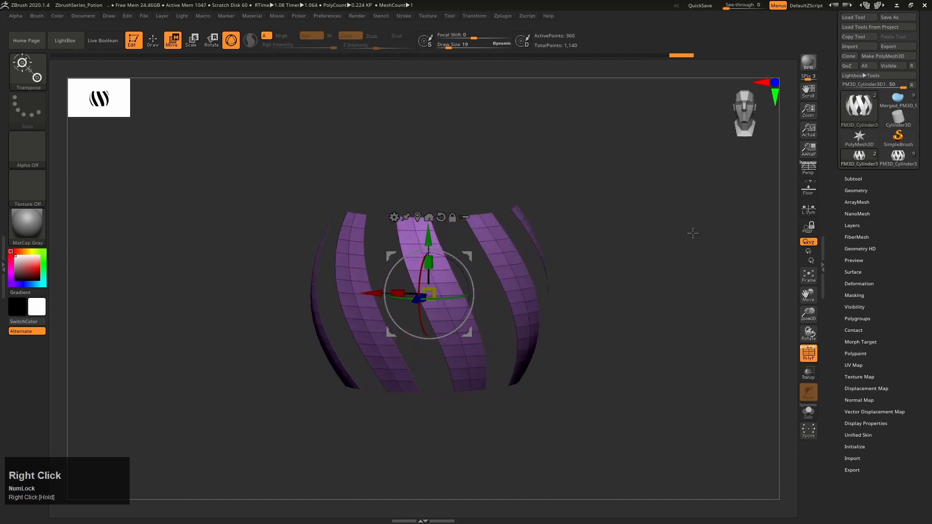
left_click(807, 171)
mouse_move(570, 260)
right_mouse_down("alt")
mouse_move(541, 291)
mouse_move(635, 272)
right_mouse_up("alt")
key("q")
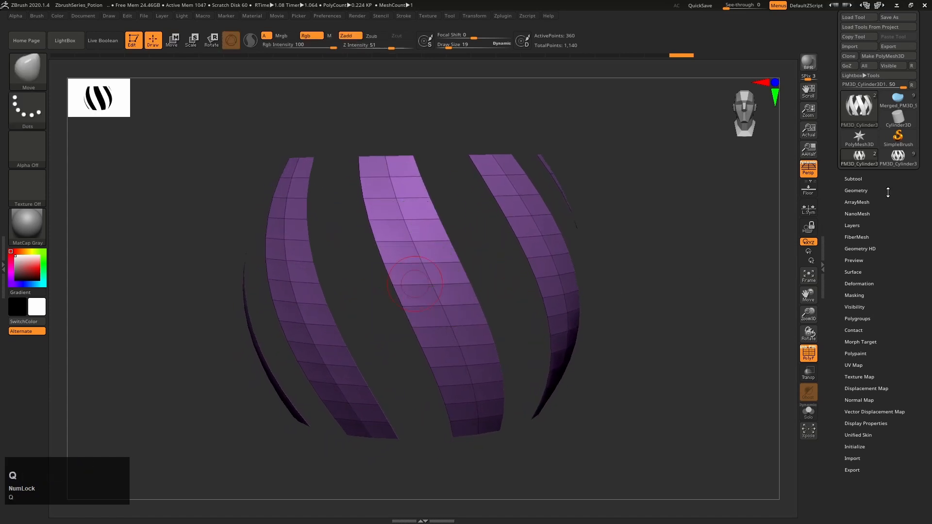
Examine the finished potion bottle's cage strips with the polyframe hidden, and return to the strips model
left_click(899, 163)
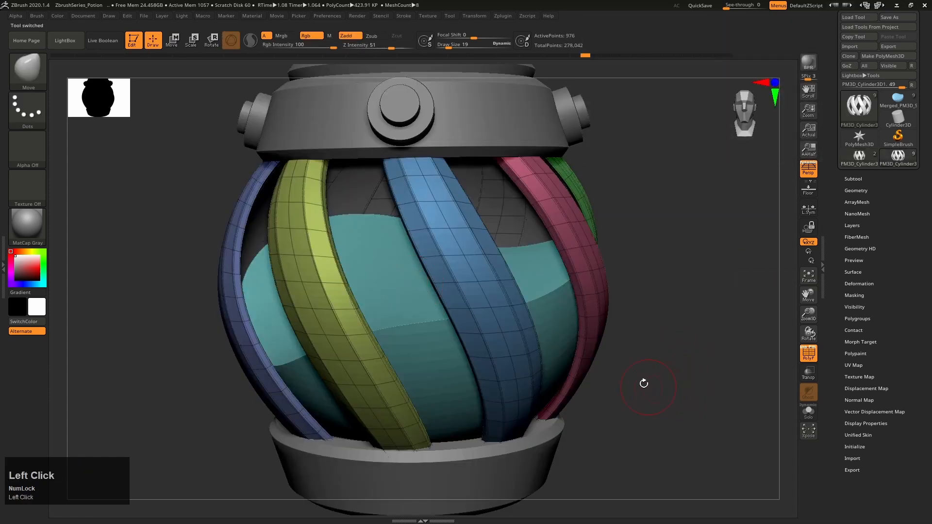
mouse_move(643, 384)
right_mouse_down()
mouse_move(647, 370)
mouse_move(670, 370)
mouse_move(656, 339)
mouse_move(499, 281)
mouse_move(457, 237)
mouse_move(759, 165)
right_mouse_up()
key("shift+f")
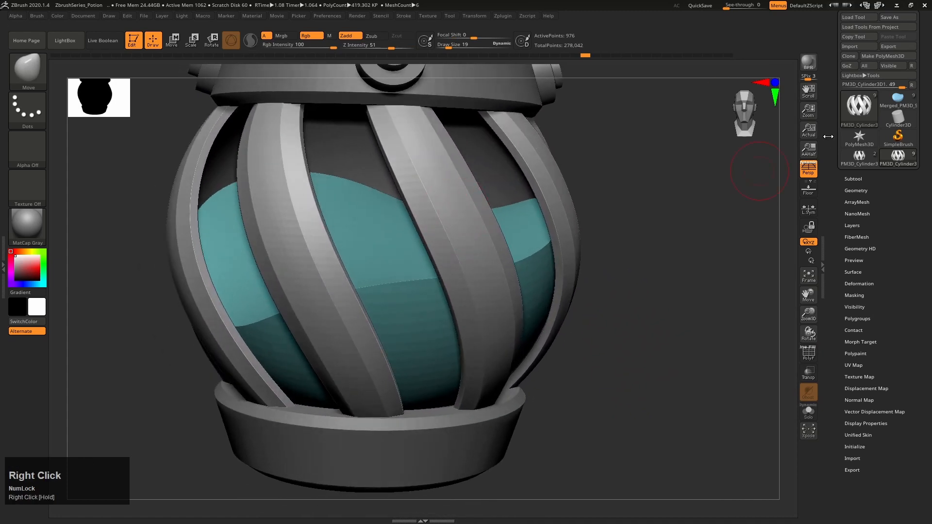
left_click(863, 159)
Extrude all the strips outward with the ZModeler brush, using the Polygroup All target, to give them thickness
mouse_move(437, 235)
right_mouse_down()
mouse_move(461, 249)
mouse_move(450, 240)
mouse_move(461, 230)
mouse_move(445, 218)
mouse_move(483, 286)
mouse_move(490, 281)
mouse_move(466, 272)
right_mouse_up()
key("b")
left_click(568, 242)
key("shift+f")
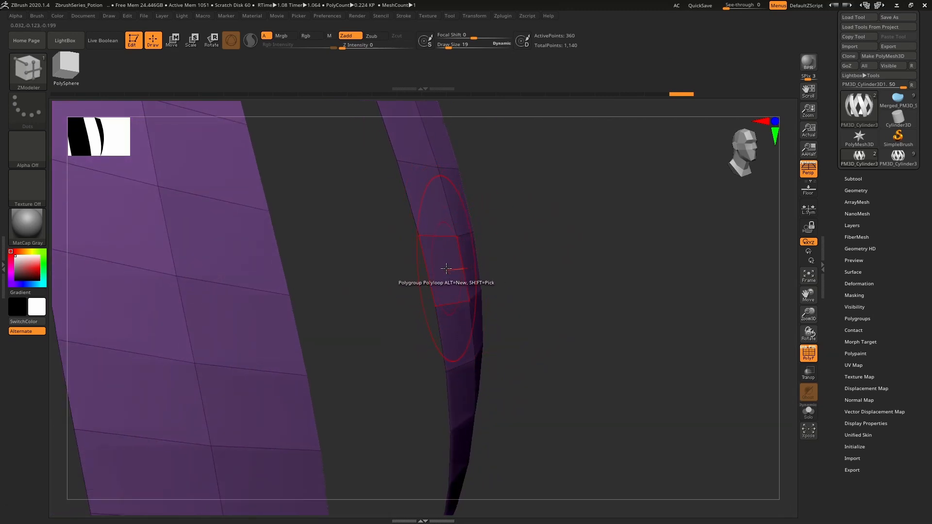
key("space")
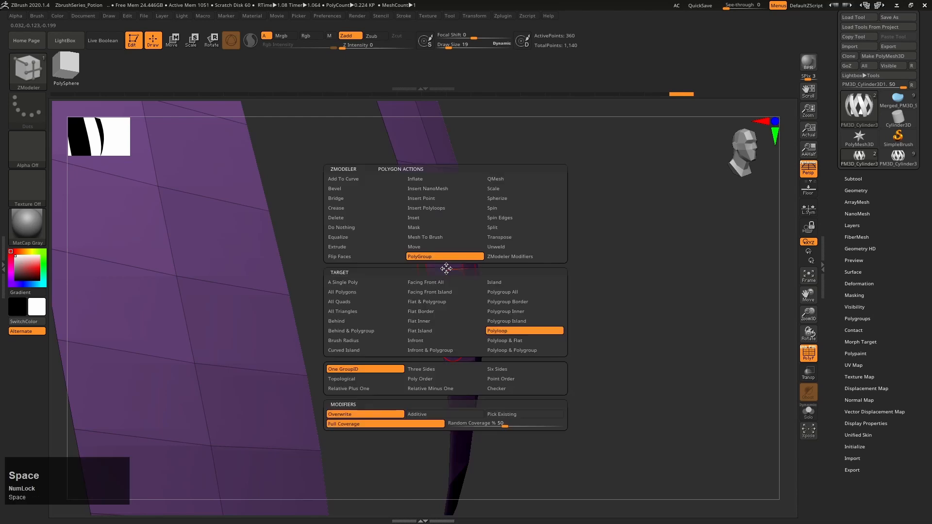
left_click(355, 245)
left_click(519, 292)
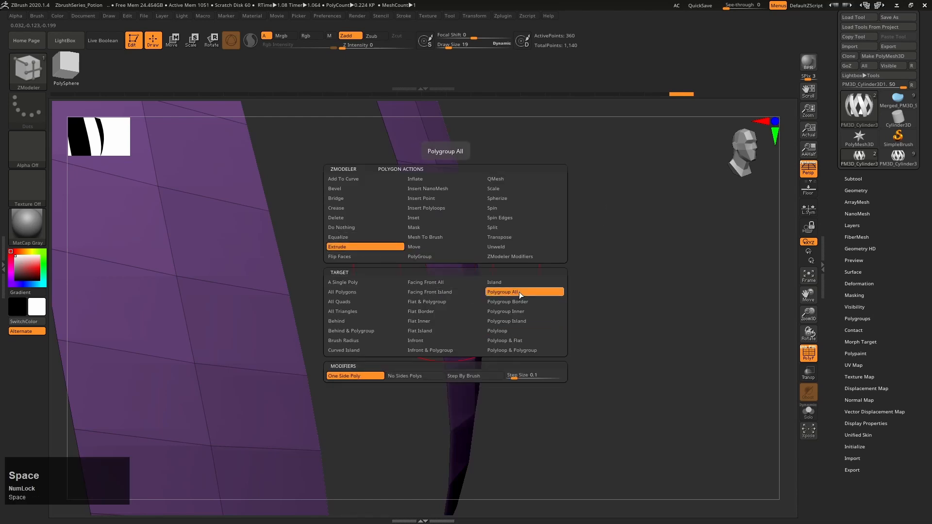
left_click_drag(456, 275, 476, 278)
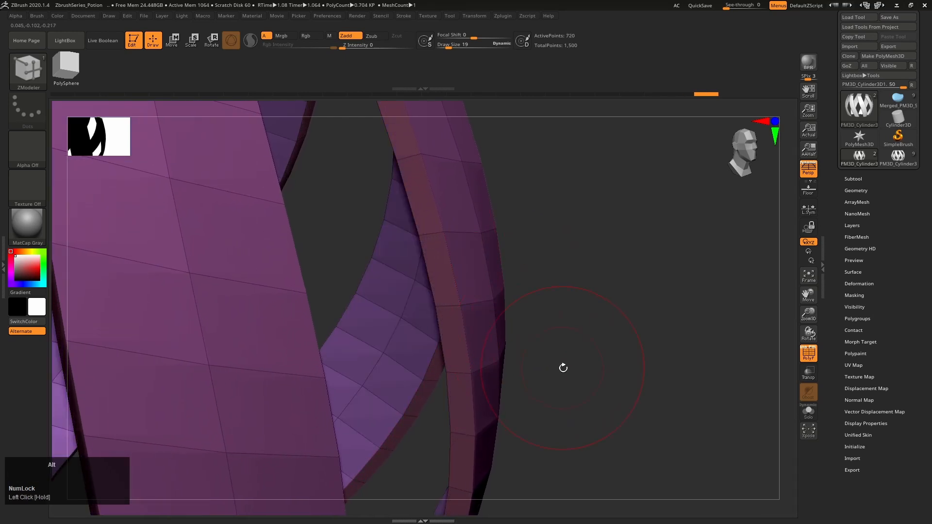
mouse_move(562, 368)
right_mouse_down()
mouse_move(569, 335)
mouse_move(560, 340)
mouse_move(585, 339)
mouse_move(547, 339)
mouse_move(561, 348)
mouse_move(550, 356)
right_mouse_up()
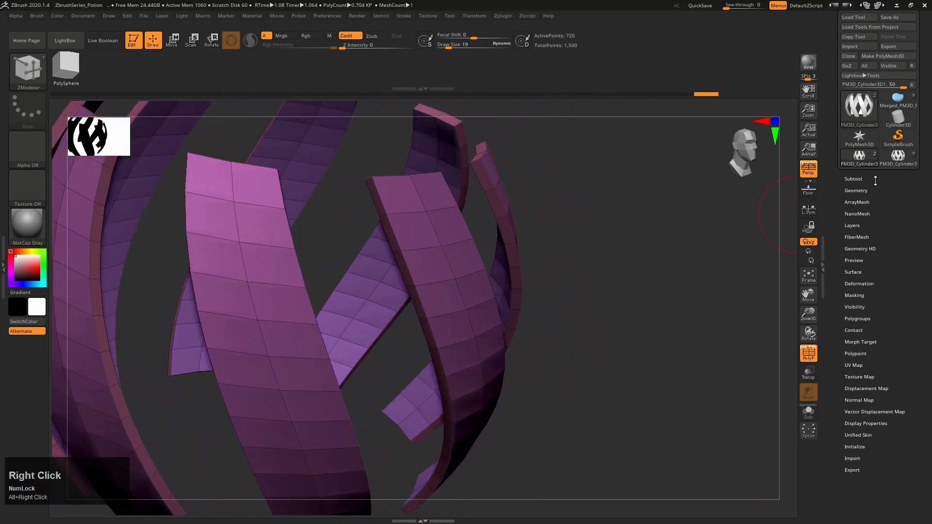
Compare the finished bottle's cage strips with the newly thickened strips, ending on the strips model with its polyframe shown
left_click(898, 157)
key("shift+f")
right_click_drag(632, 341, 453, 243)
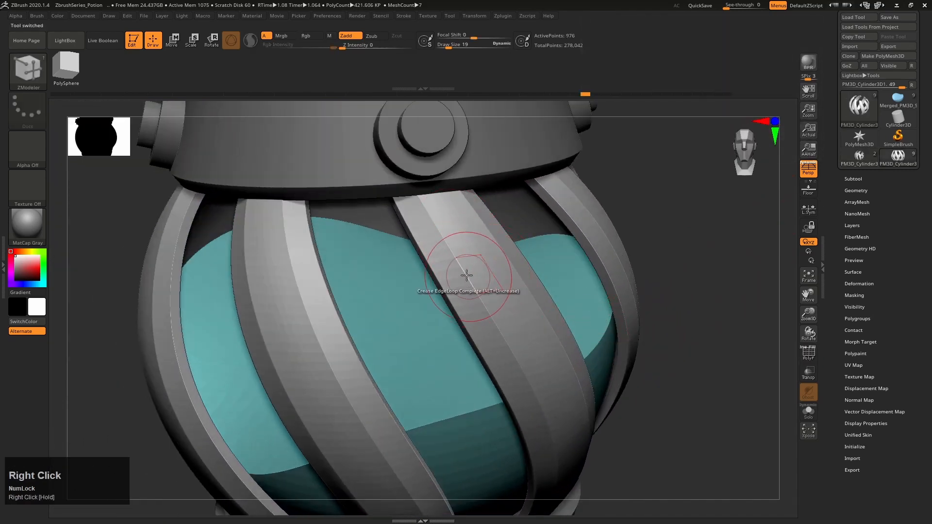
left_click(859, 164)
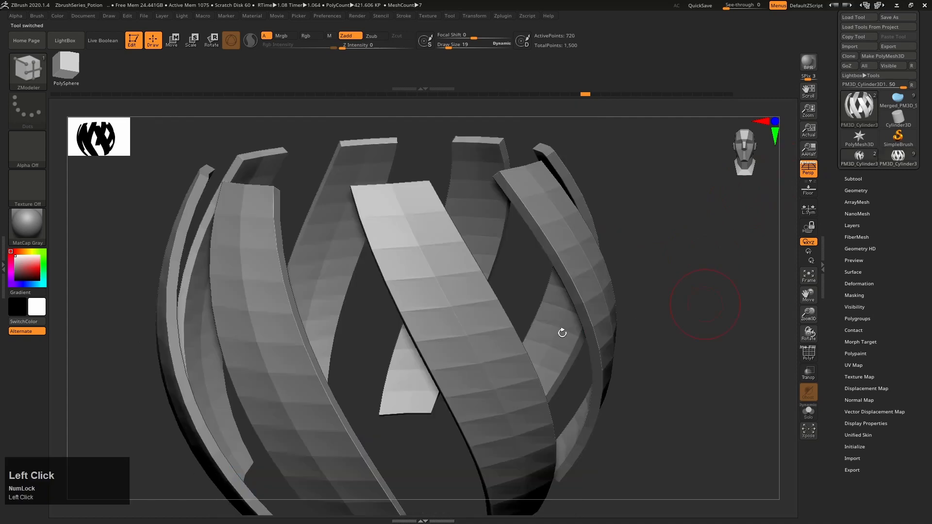
key("shift+f")
mouse_move(432, 272)
right_mouse_down()
mouse_move(444, 282)
mouse_move(416, 254)
mouse_move(427, 266)
mouse_move(416, 292)
mouse_move(427, 283)
mouse_move(420, 270)
right_mouse_up()
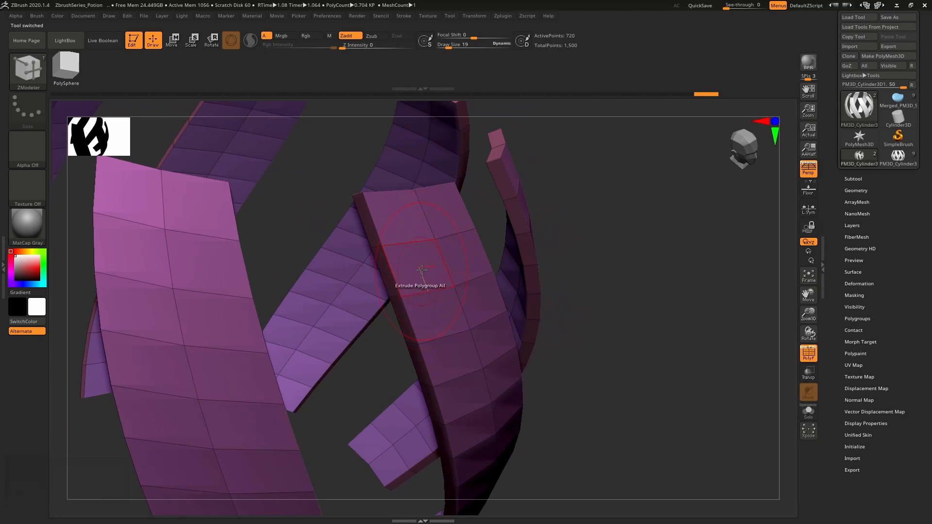
Try insetting the strips' outer polygons individually with Inset Each Poly on Polygroup All, and undo it
key("space")
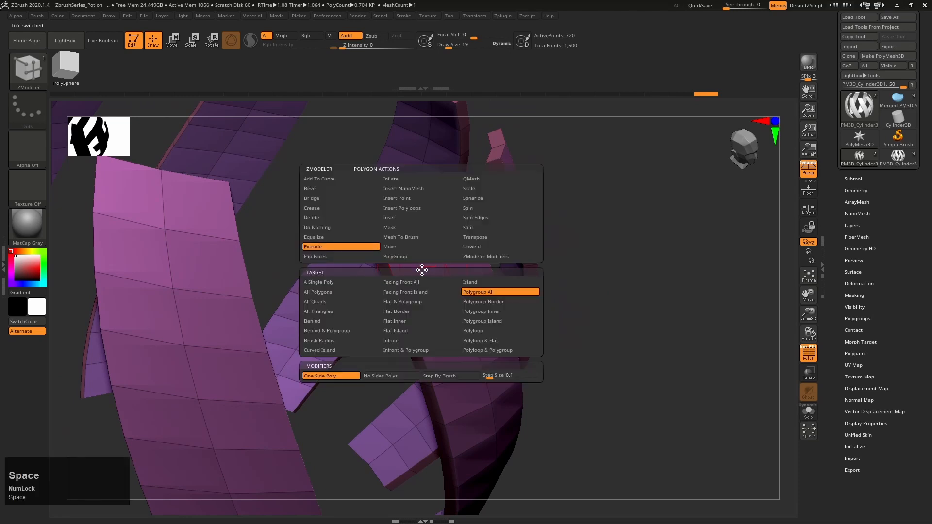
left_click(412, 219)
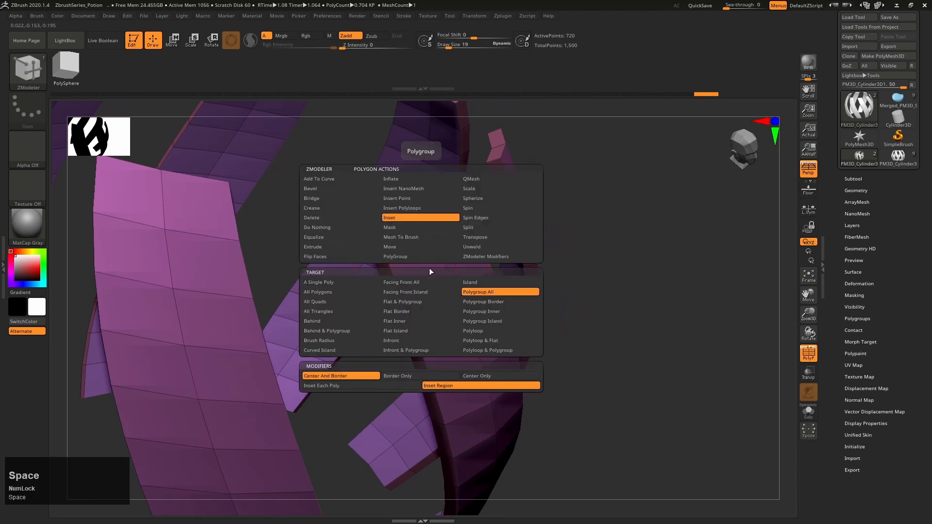
left_click(321, 386)
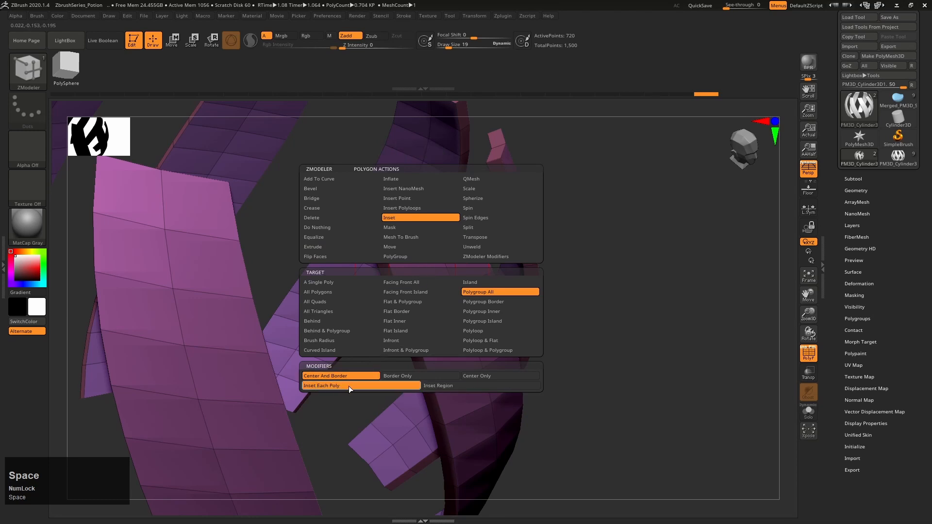
left_click_drag(420, 270, 450, 304)
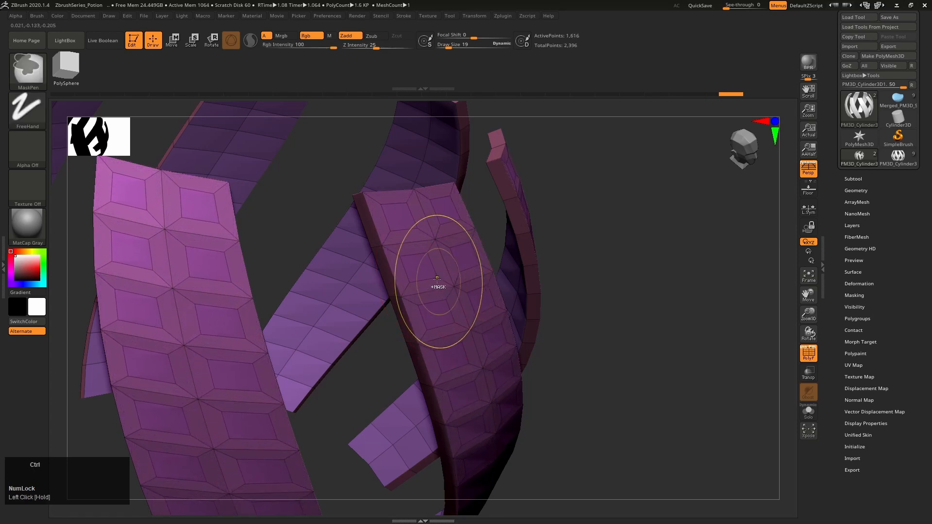
key("ctrl+z")
Inset the outer faces of all strips as continuous areas with Inset Region on Polygroup All
key("space")
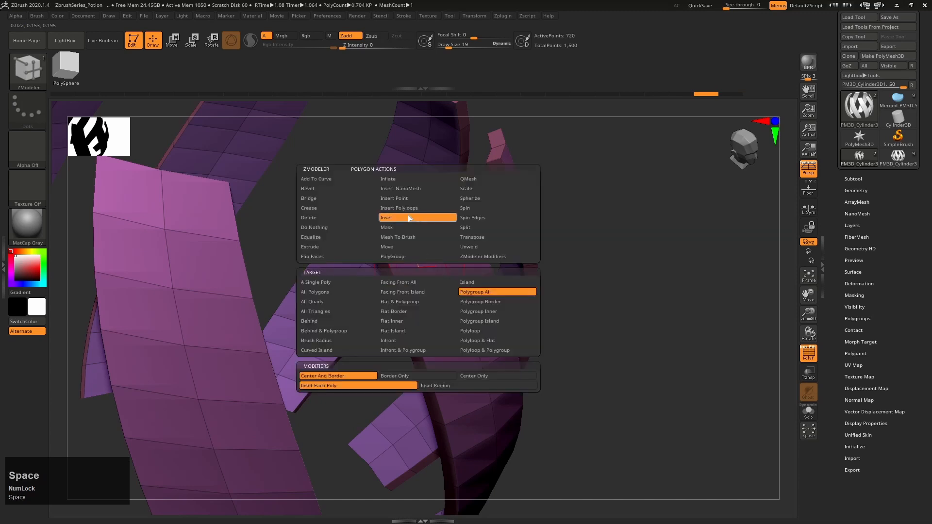
left_click(444, 384)
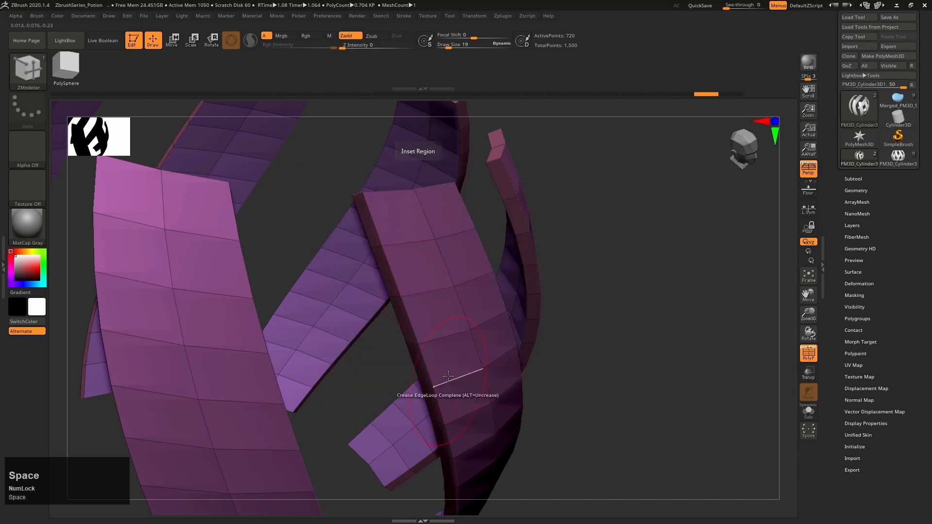
left_click_drag(421, 270, 426, 302)
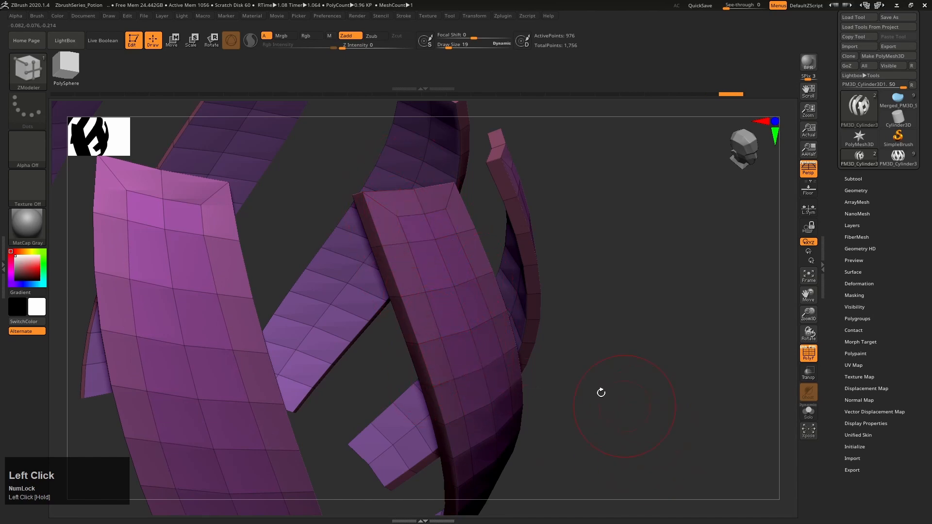
right_click_drag(524, 418, 466, 340)
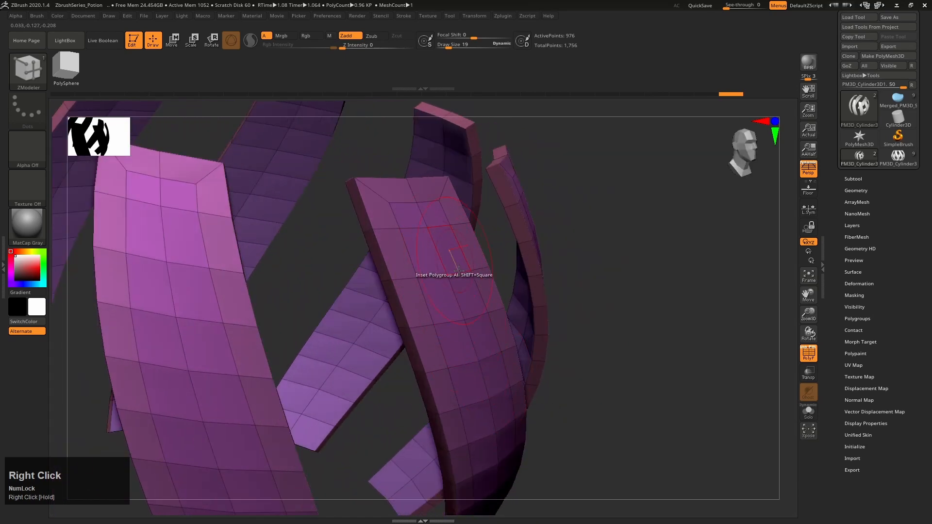
Check the polygroups and raised centres of the finished bottle's strips, and return to the inset strips
left_click(897, 156)
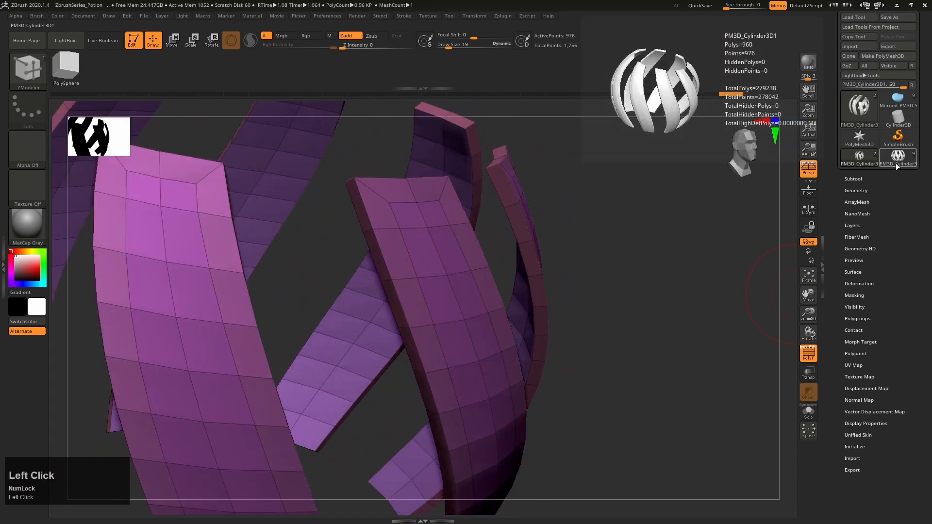
right_click_drag(715, 282, 550, 311)
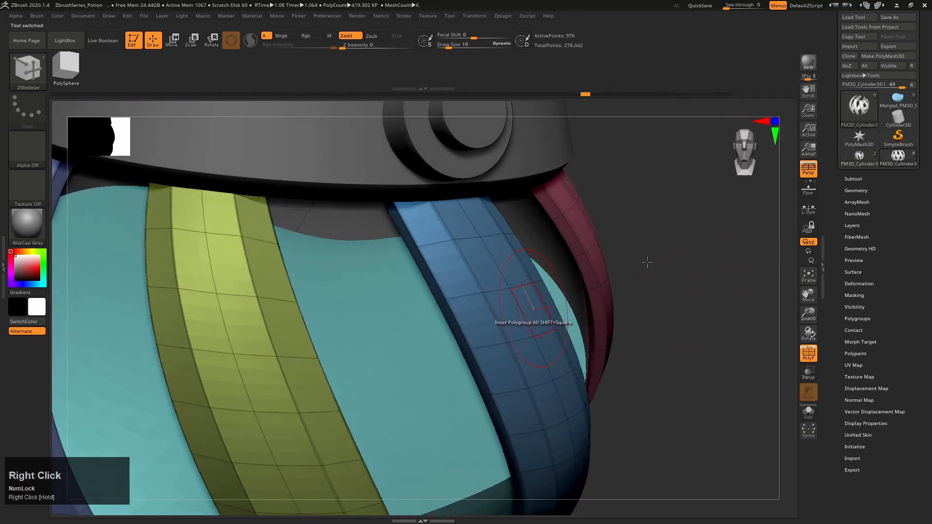
left_click(862, 160)
right_click_drag(449, 340, 451, 293)
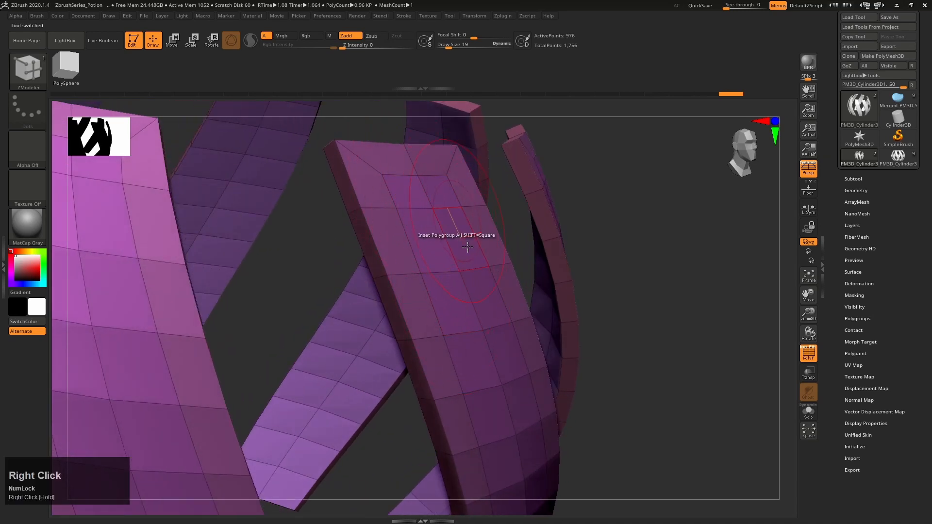
right_click_drag(466, 347, 450, 301)
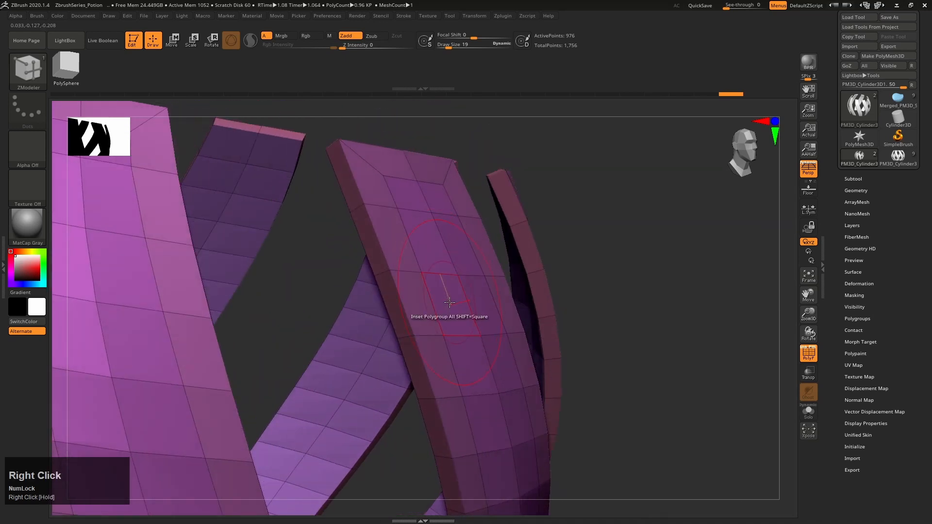
Extrude the inset faces outward with ZModeler on Polygroup All, without adding side polygons, so the strip borders slope into bevels
key("space")
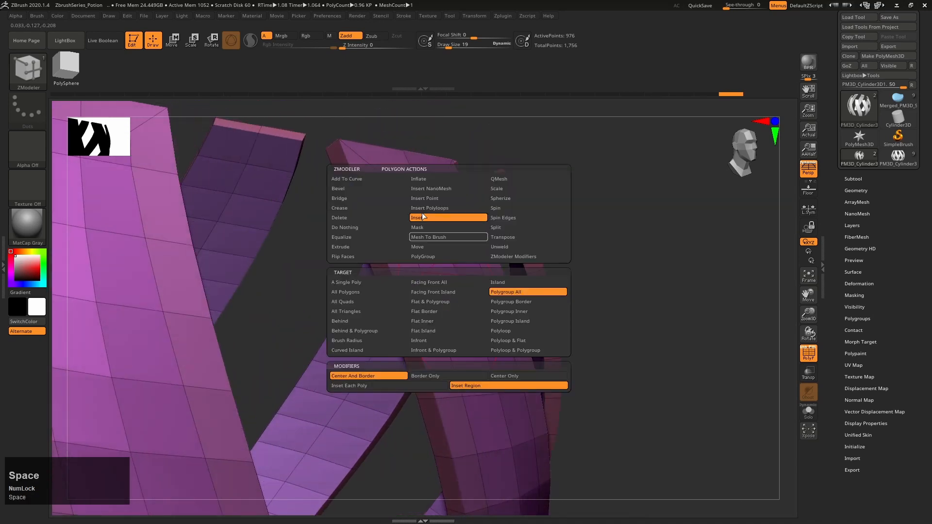
left_click(369, 246)
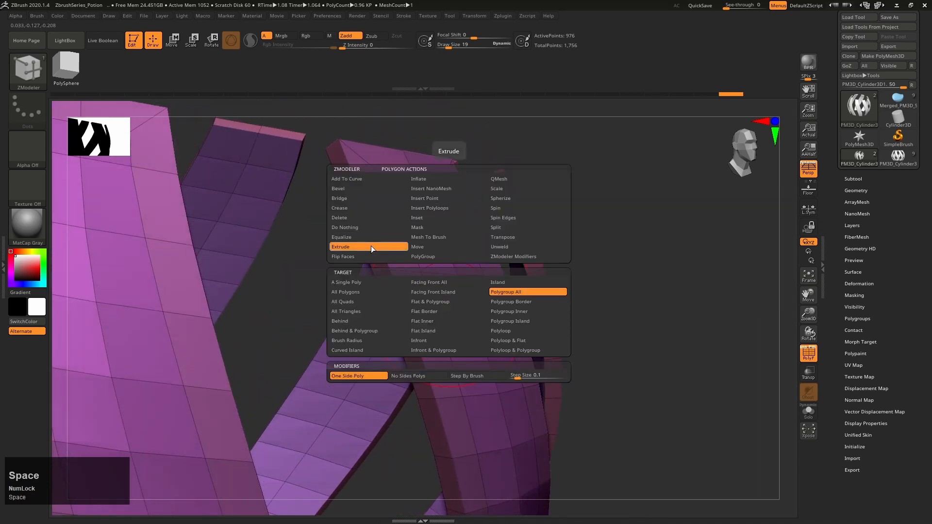
left_click(531, 296)
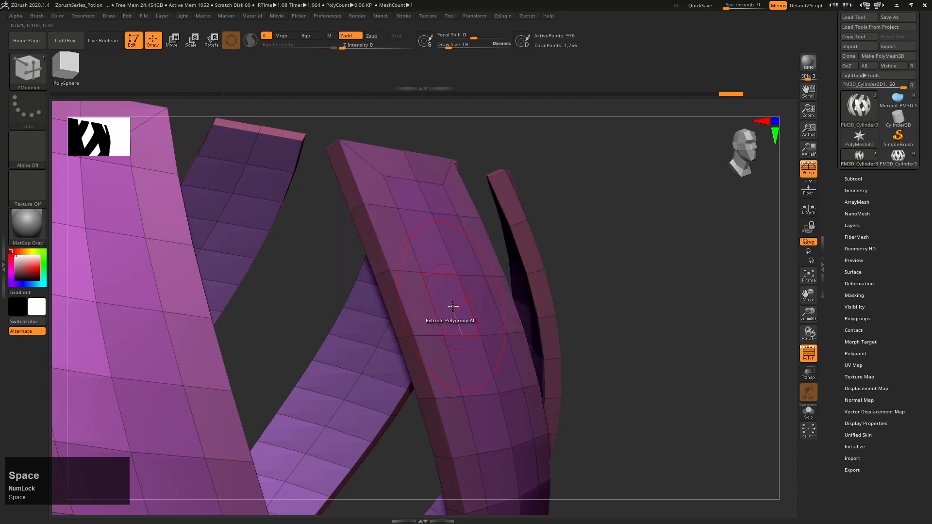
left_click_drag(453, 306, 424, 337)
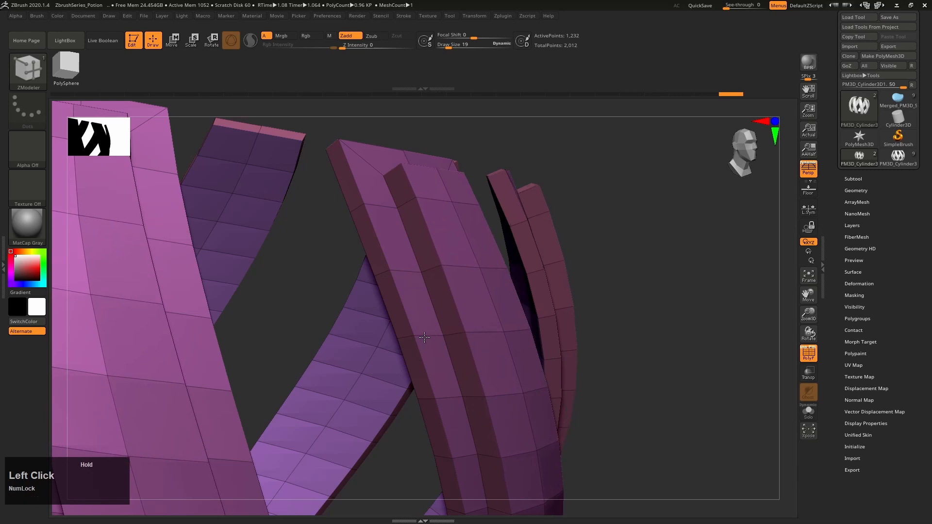
mouse_move(424, 337)
left_mouse_down("shift")
mouse_move(456, 328)
mouse_move(422, 329)
mouse_move(436, 325)
left_mouse_up("shift")
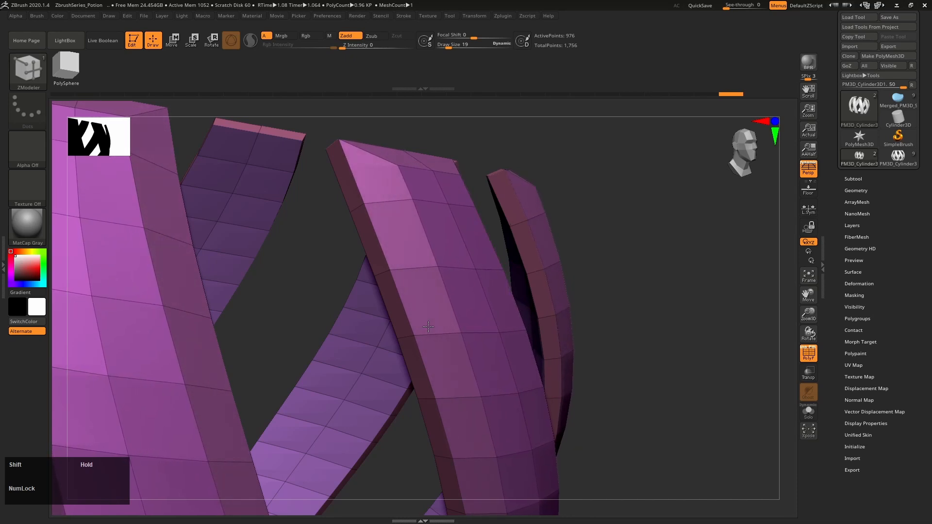
Compare the beveled strips with the finished bottle's cage with the polyframe hidden, and return to the strips model
right_click_drag(605, 393, 689, 350, "alt")
key("shift+f")
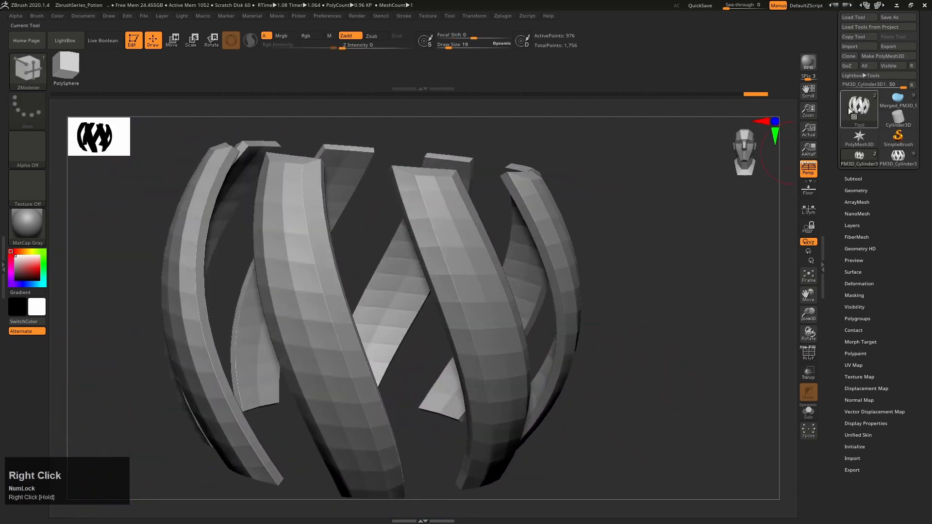
left_click(897, 156)
right_click_drag(657, 312, 599, 319)
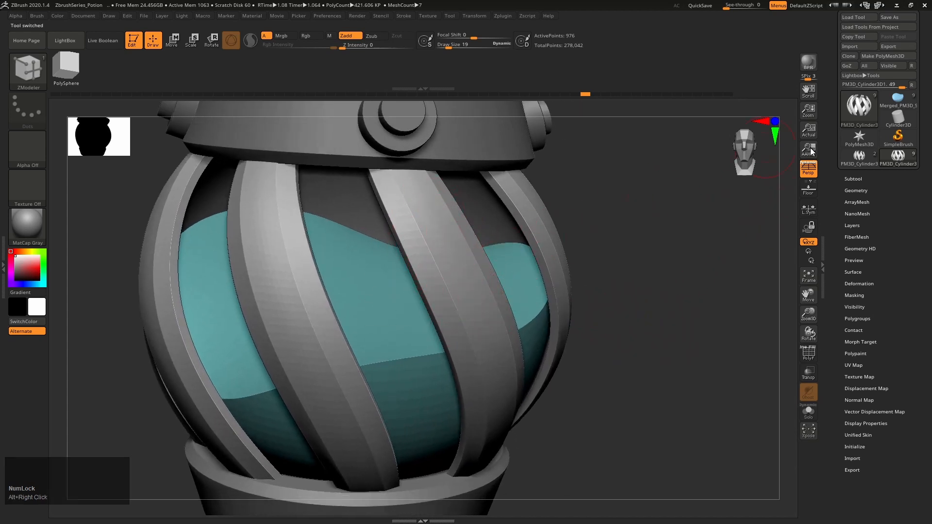
left_click(868, 156)
right_click_drag(657, 342, 662, 338)
Try subdividing the strips to preview their smoothing, and undo the subdivision
key("ctrl+d")
key("ctrl+d")
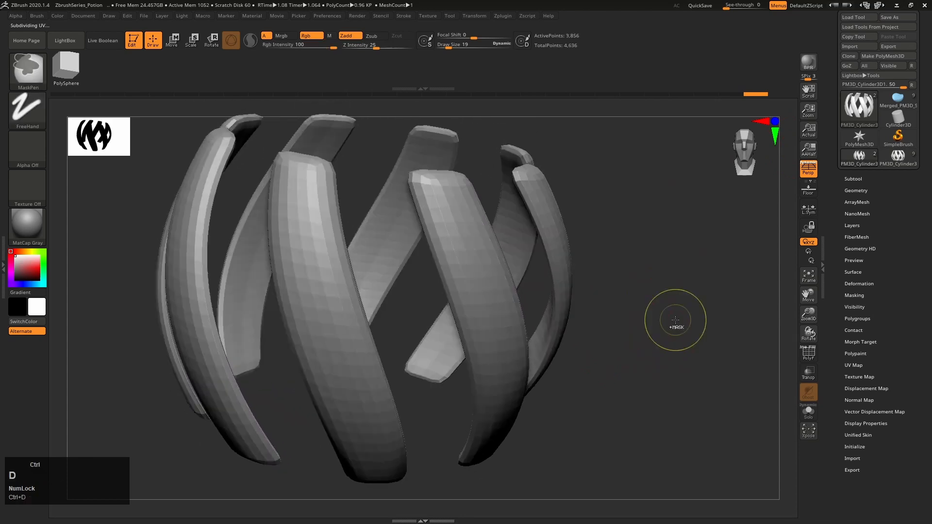
key("shift+d")
key("shift+d")
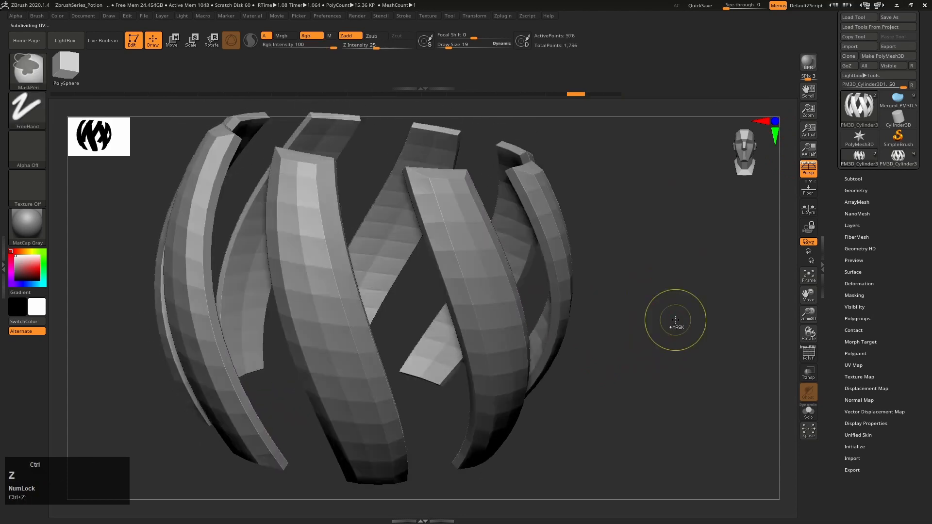
Show the polyframe, set ZModeler's edge action to Crease with the EdgeLoop Complete target, and reduce the draw size to 3
key("shift+f")
right_click_drag(445, 212, 426, 266, "alt")
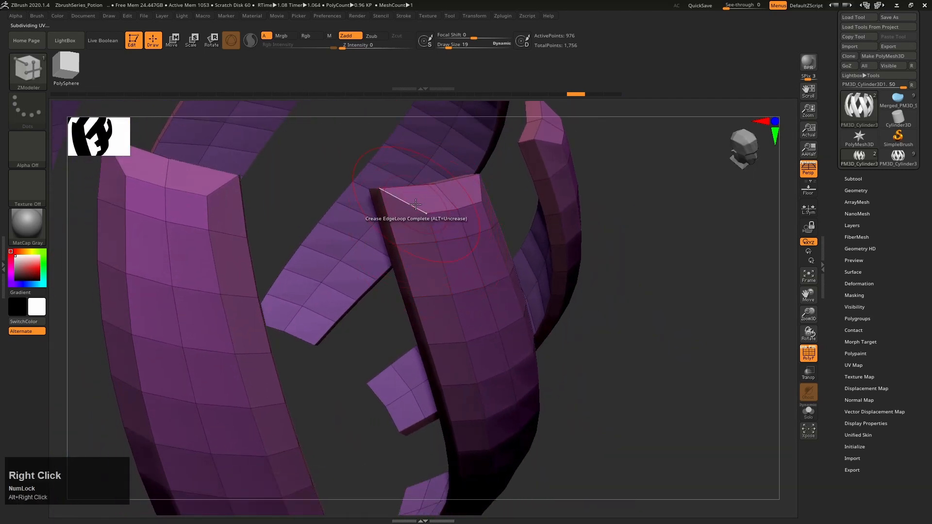
key("space")
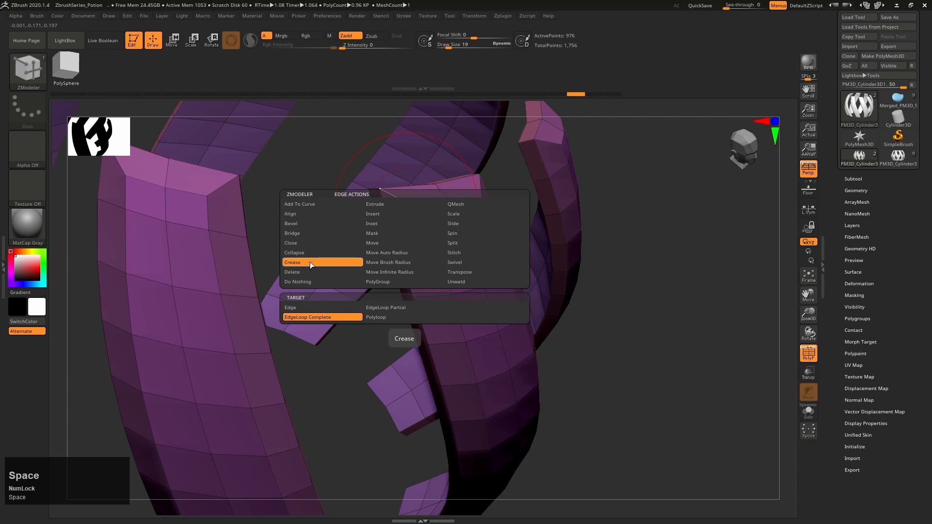
left_click(313, 309)
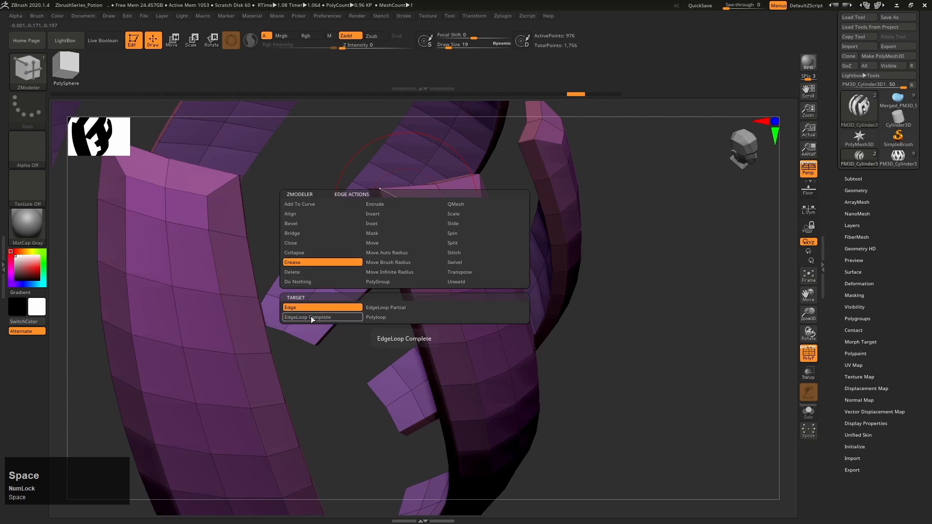
left_click(307, 318)
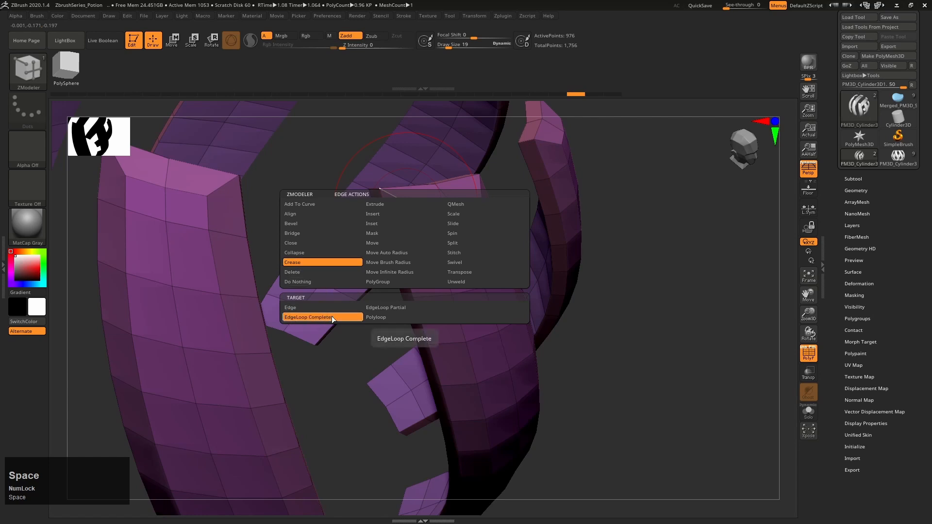
mouse_move(416, 270)
right_mouse_down("alt")
mouse_move(456, 271)
mouse_move(431, 254)
right_mouse_up("alt")
key("s")
left_click_drag(423, 266, 411, 269)
key("s")
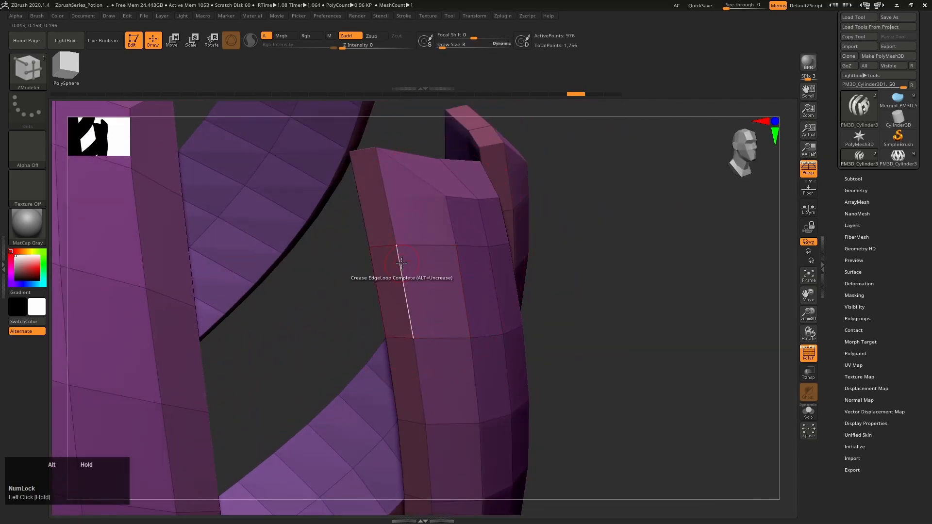
Crease the complete edge loops along the front strip's long side and around its upper end
right_click_drag(399, 252, 427, 280, "alt")
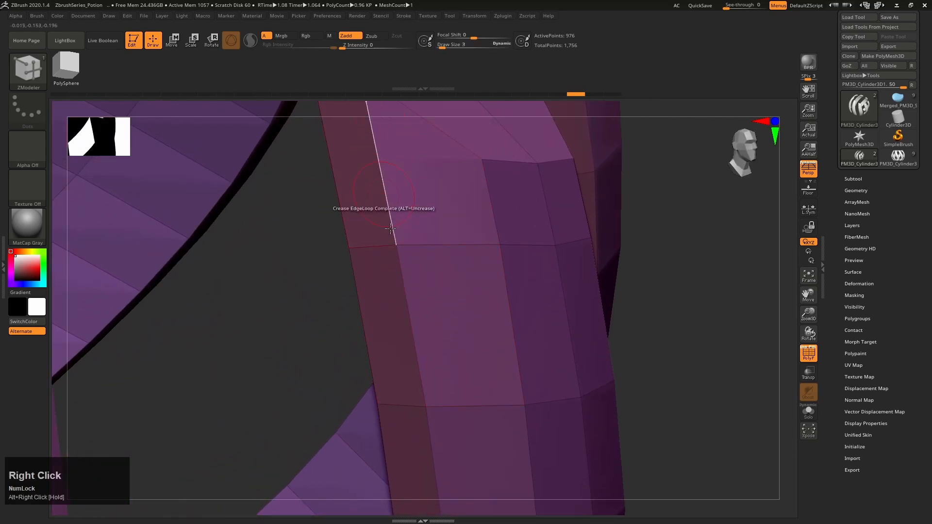
left_click(405, 297)
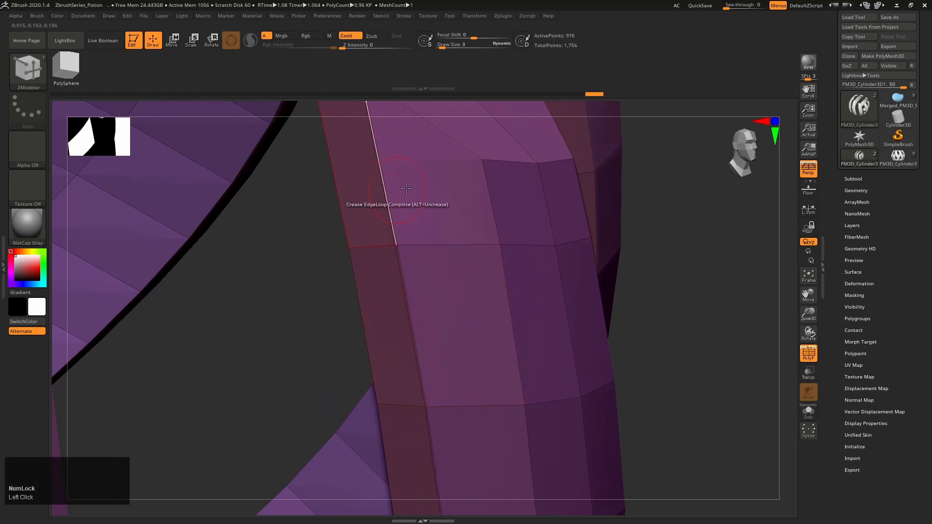
right_click_drag(428, 335, 444, 303, "alt")
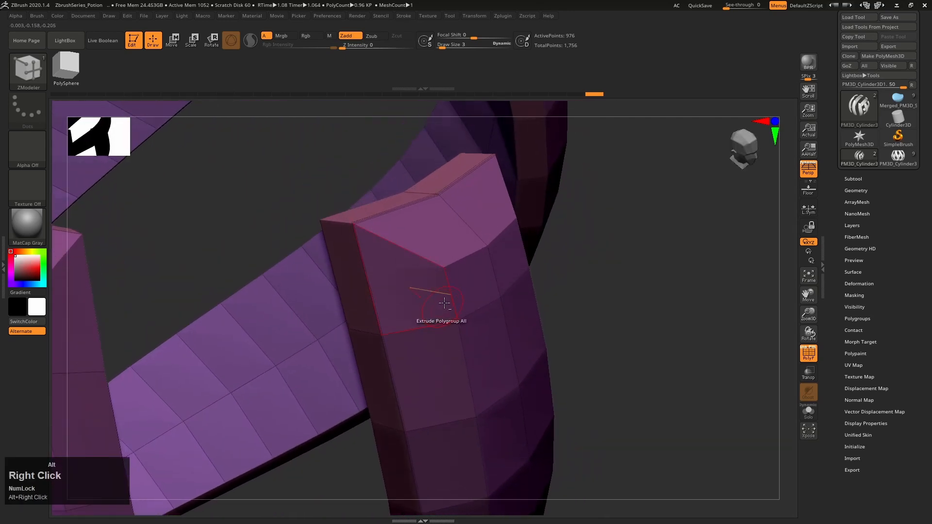
left_click(412, 261)
right_click_drag(436, 376, 415, 311)
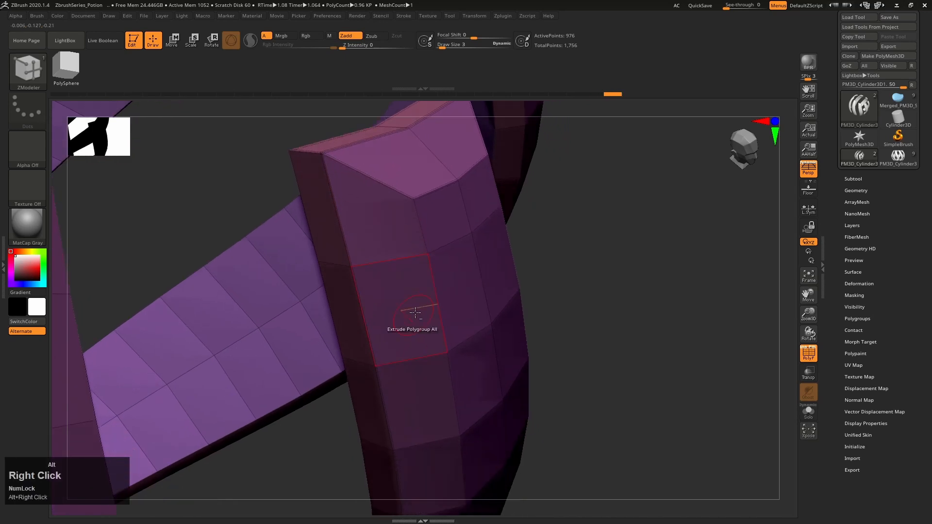
Continue creasing the front strip's remaining bevel edge loops, working around to its lower end
right_click_drag(380, 260, 526, 364)
right_click_drag(485, 265, 376, 252)
right_click_drag(376, 253, 336, 74, "alt")
right_click_drag(365, 212, 262, 286, "alt")
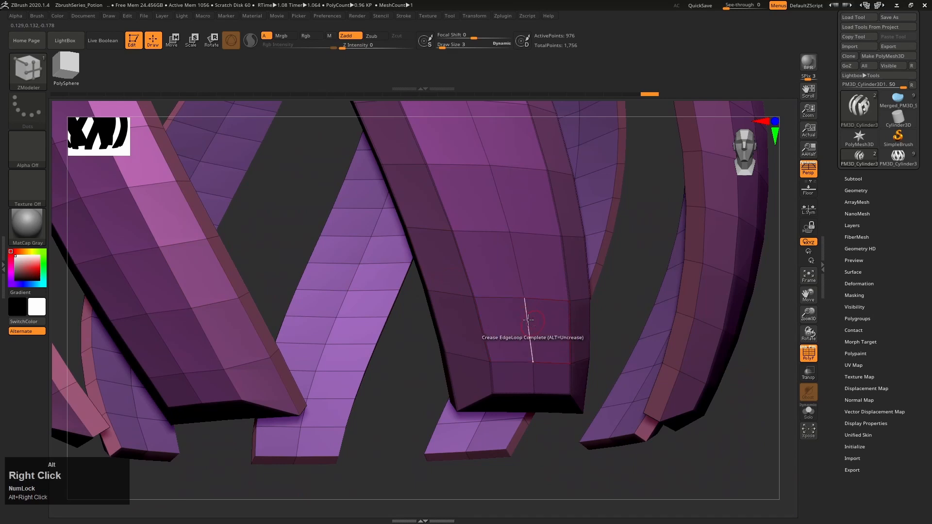
right_click_drag(526, 333, 534, 387, "alt")
right_click_drag(433, 251, 465, 283)
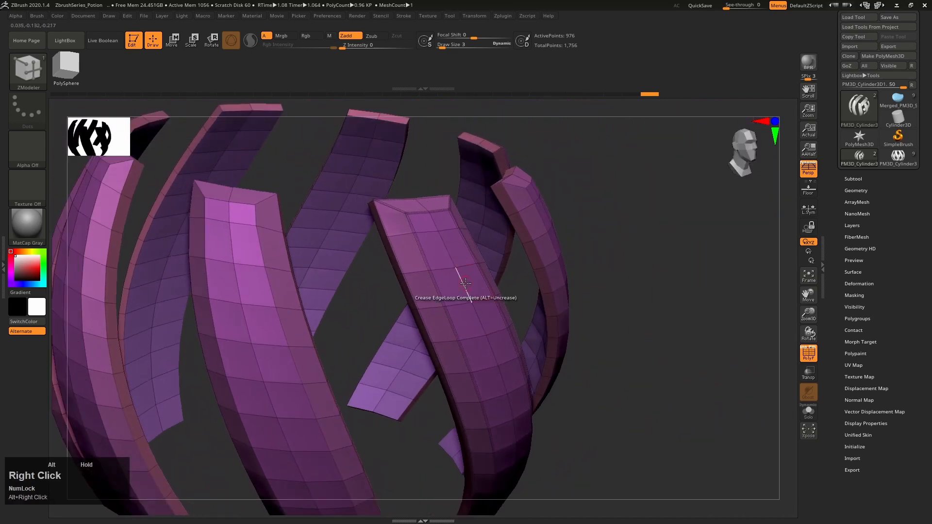
Rewind the undo history to the state before the edge loops were creased
left_click(648, 95)
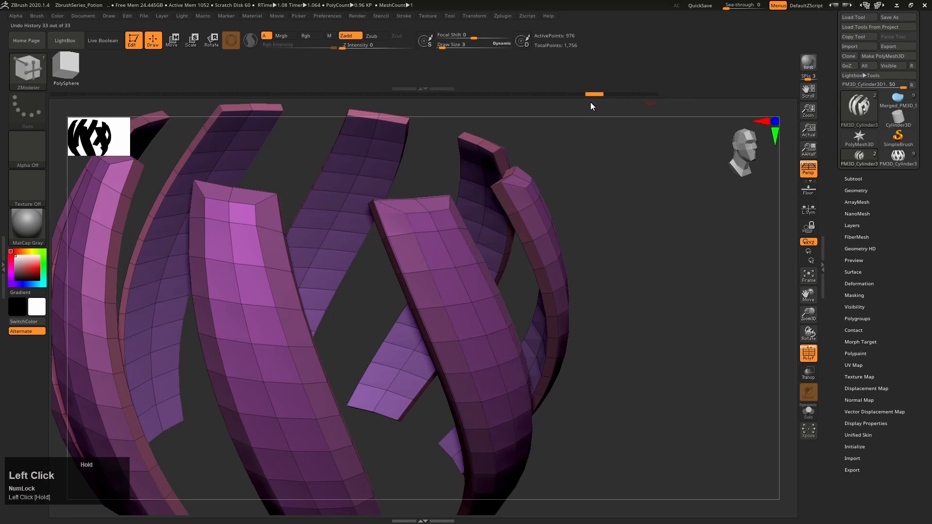
right_click_drag(474, 221, 524, 308)
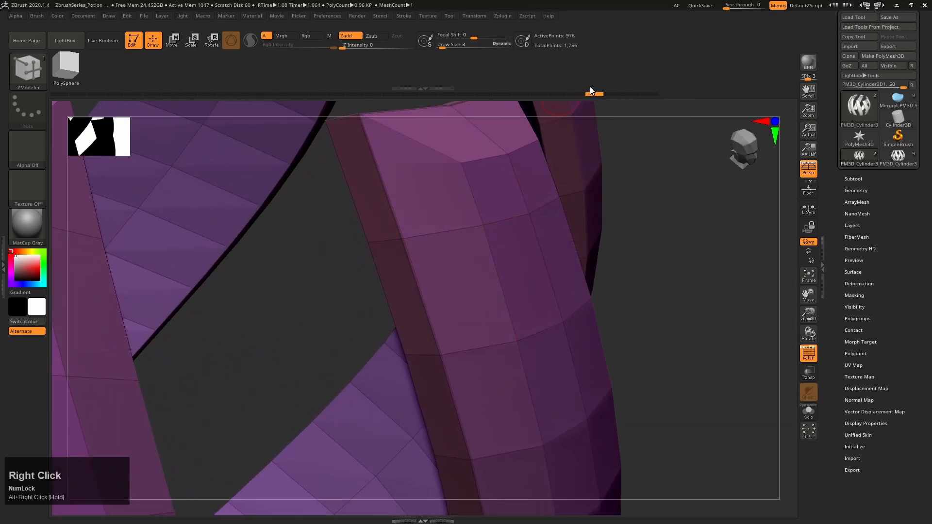
left_click_drag(593, 93, 577, 94)
Turn on symmetry and crease the bevel and border edge loops of all strips, including their lower ends
right_click_drag(548, 156, 490, 272)
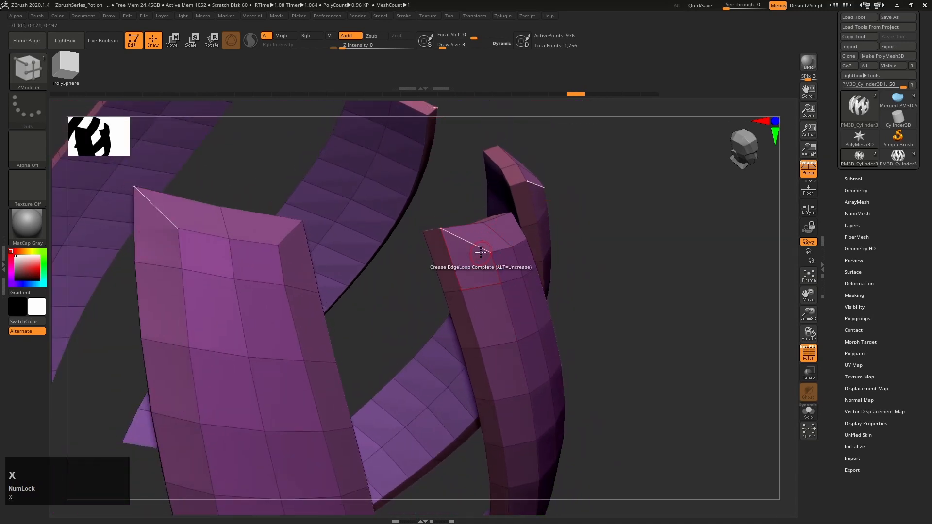
right_click_drag(469, 319, 479, 271, "alt")
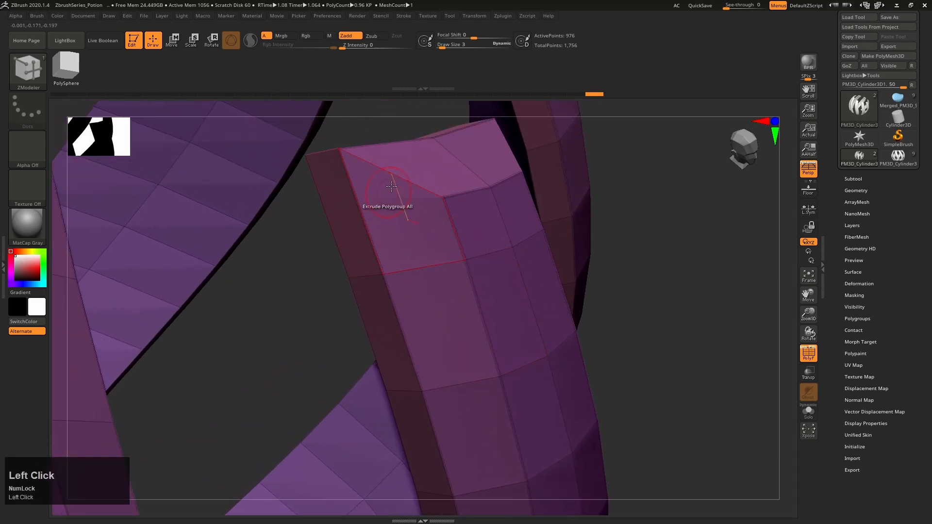
right_click_drag(495, 228, 374, 297)
left_click(468, 145)
left_click(363, 152)
left_click(367, 290)
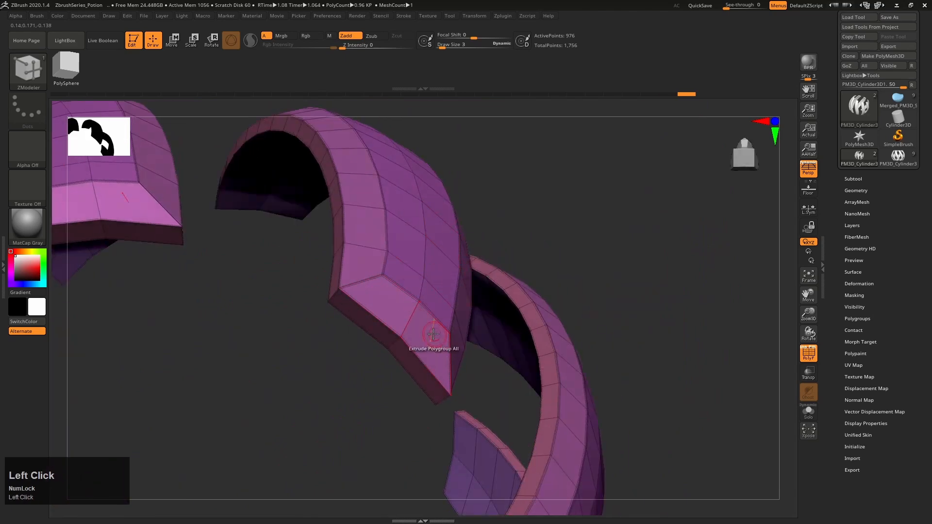
right_click_drag(427, 345, 670, 354)
left_click(445, 348)
Hide the polyframe and subdivide the creased strips several times so they smooth while their bevels stay sharp
key("ctrl+d")
key("ctrl+d")
key("shift+f")
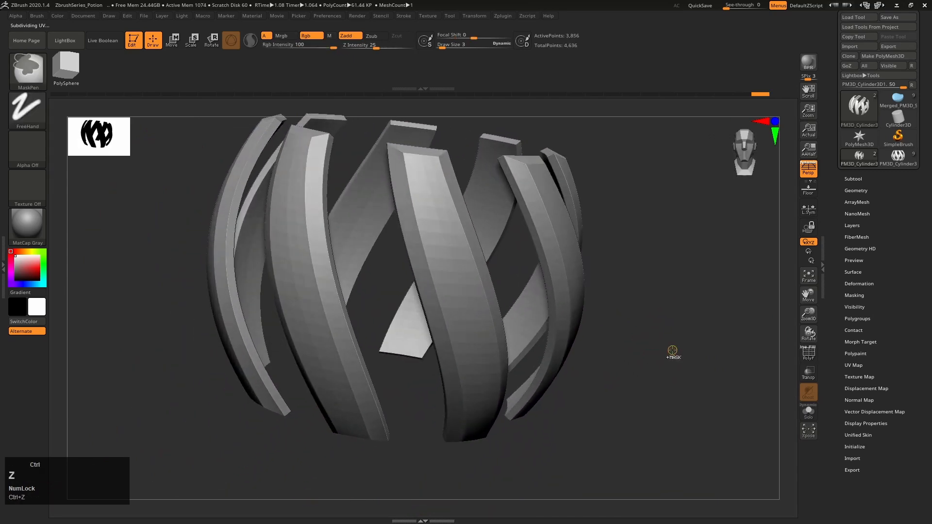
key("b")
key("z")
key("m")
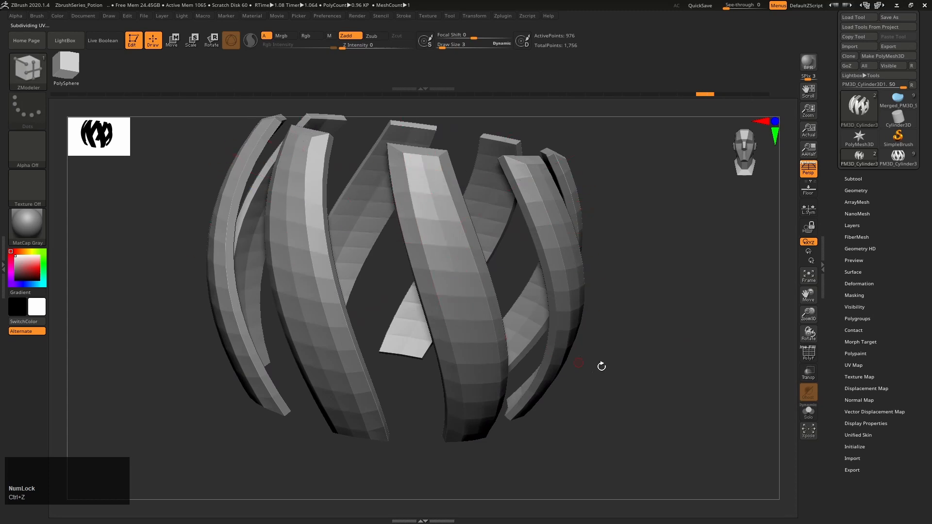
key("ctrl+d")
key("ctrl+d")
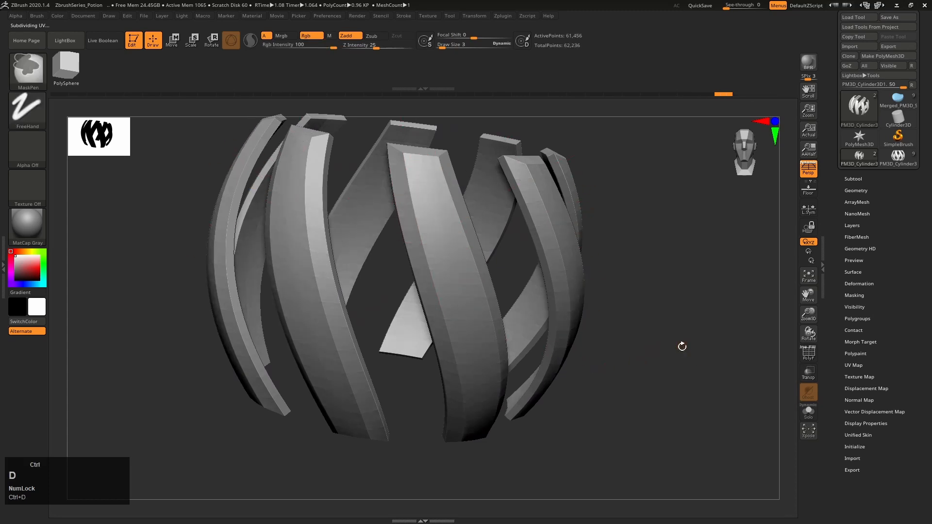
mouse_move(682, 346)
right_mouse_down()
mouse_move(700, 391)
mouse_move(699, 381)
mouse_move(723, 382)
right_mouse_up()
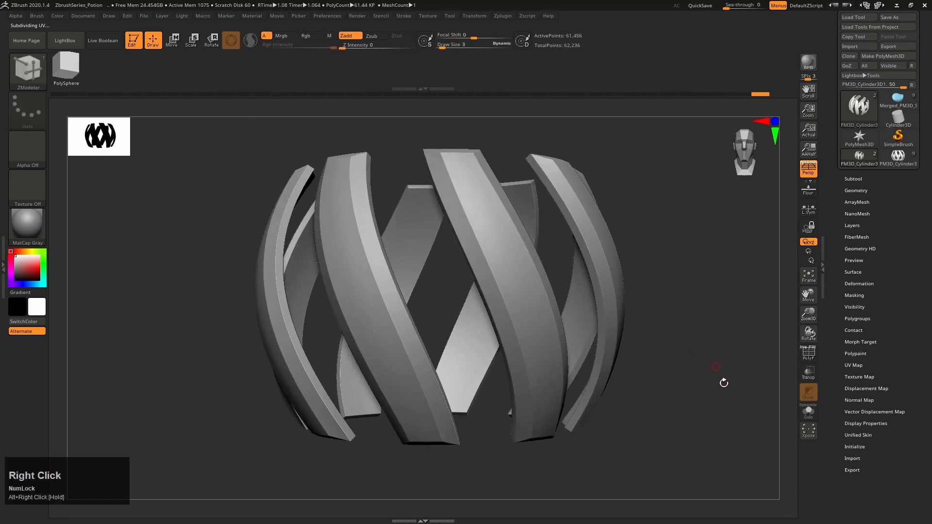
Compare the strips with the finished bottle, examine the polyframe of its inner glass sphere, and return to the strips model
left_click(903, 160)
right_click_drag(730, 300, 667, 325)
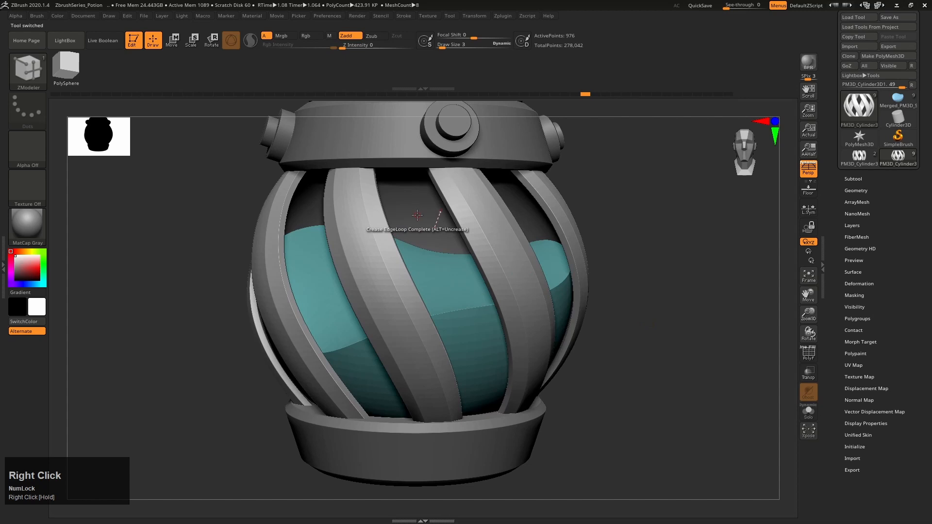
key("b")
left_click(235, 232)
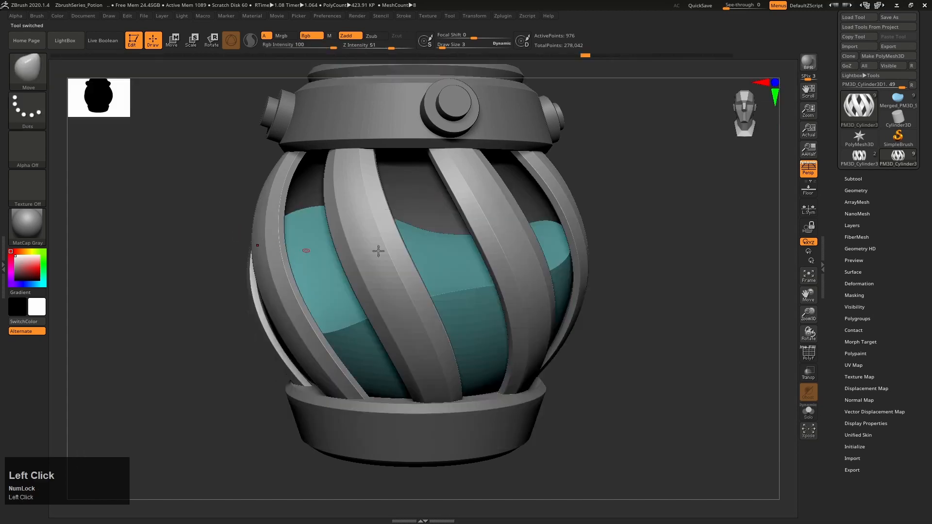
left_click(420, 200, "alt")
key("shift+f")
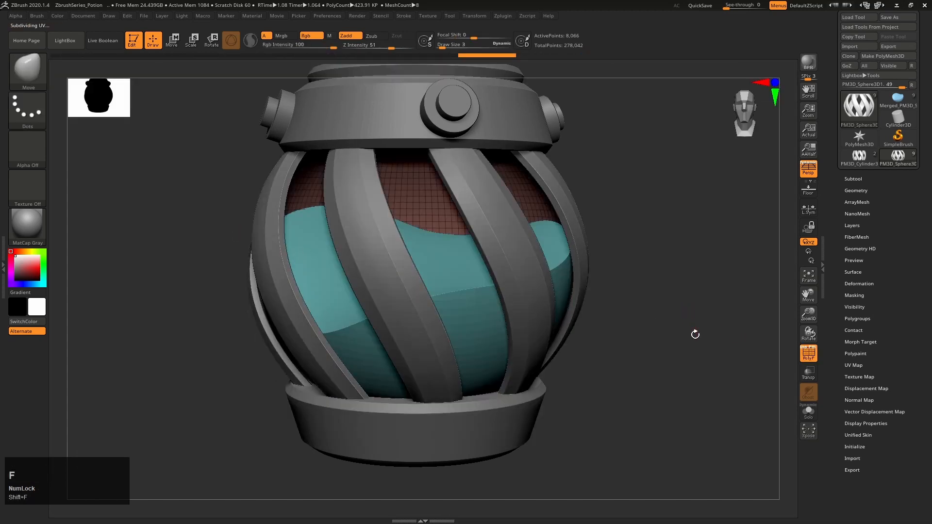
right_click_drag(703, 342, 422, 294)
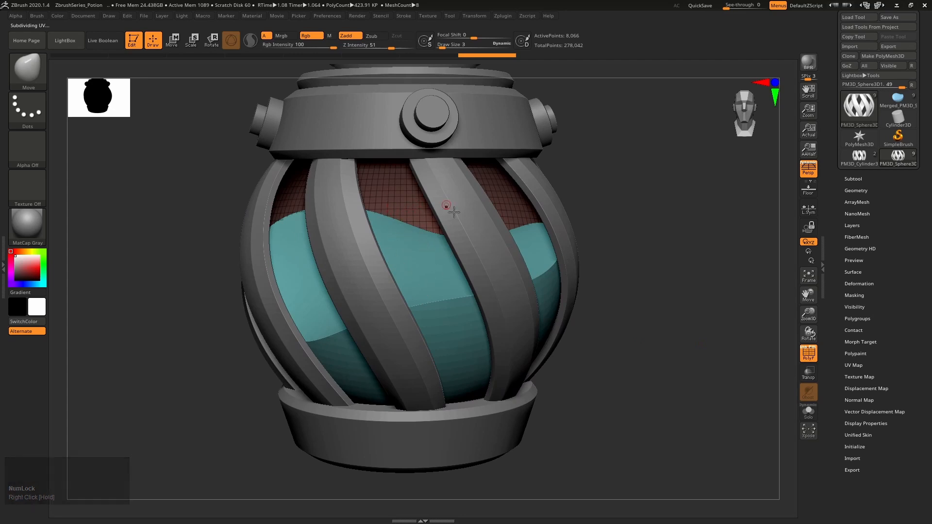
key("shift+f")
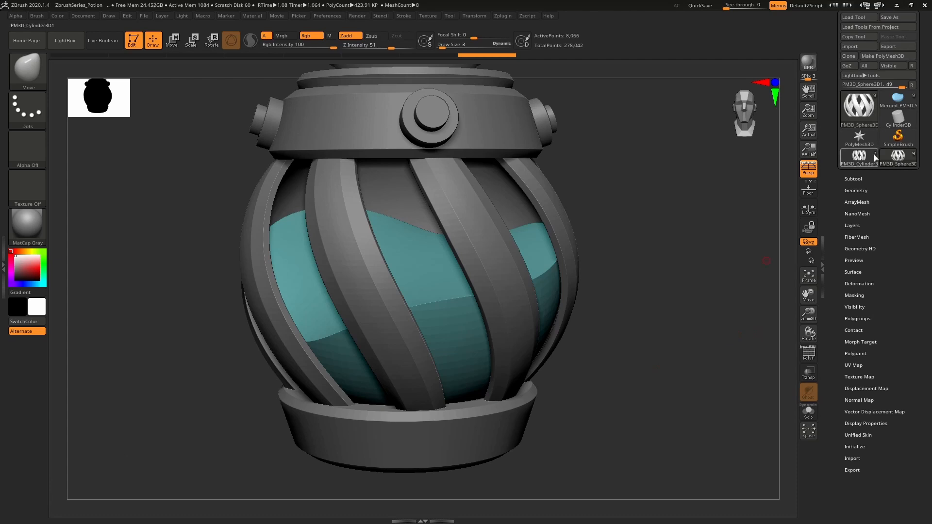
left_click(861, 157)
right_click_drag(632, 336, 781, 292)
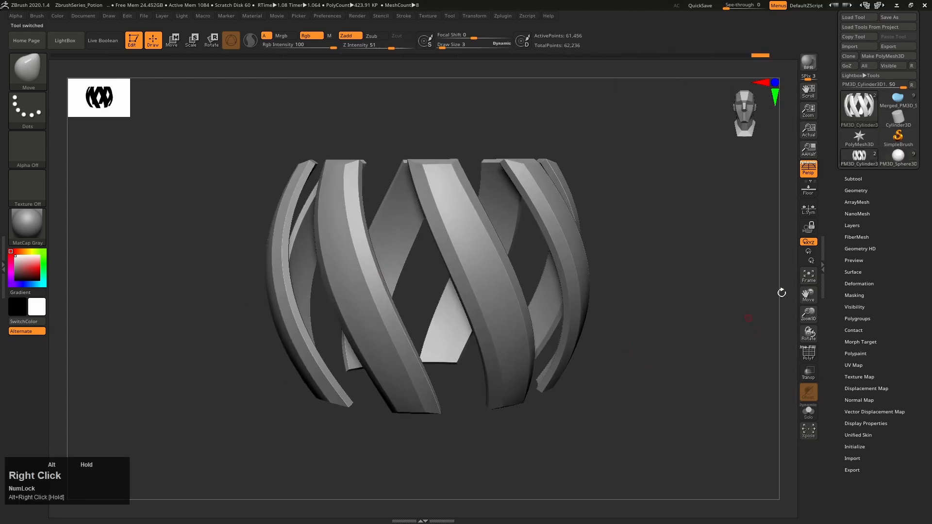
Duplicate the strips subtool and make the original PM3D_Cylinder3D1 the active subtool
left_click(850, 179)
right_click_drag(601, 446, 648, 421)
right_click_drag(709, 369, 658, 386, "alt")
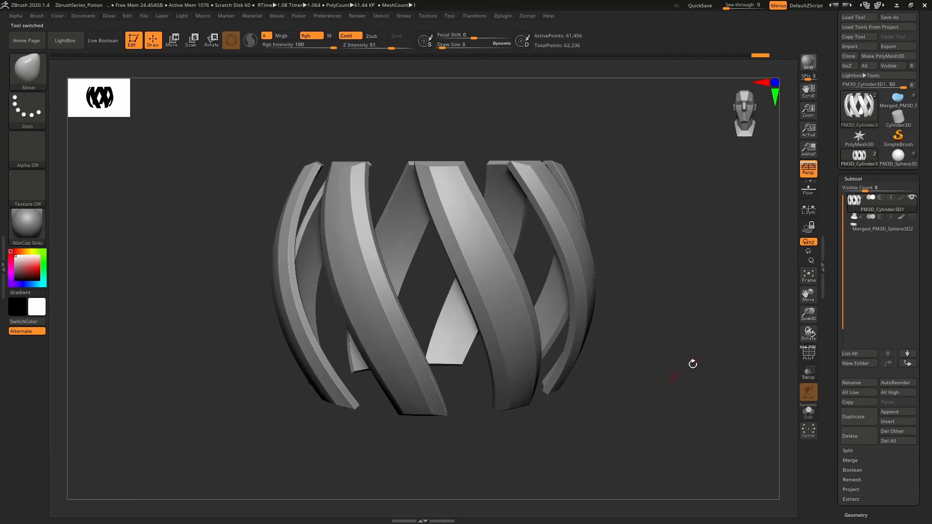
left_click(857, 418)
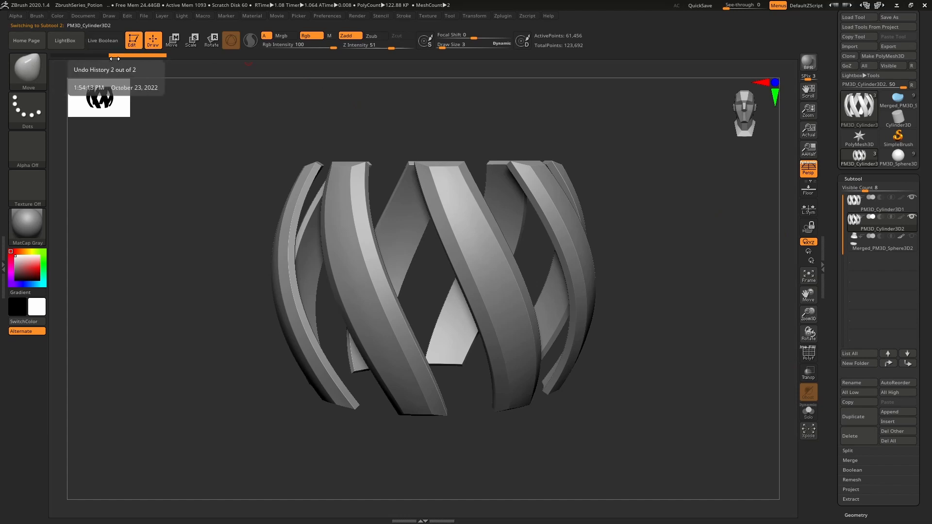
left_click(857, 200)
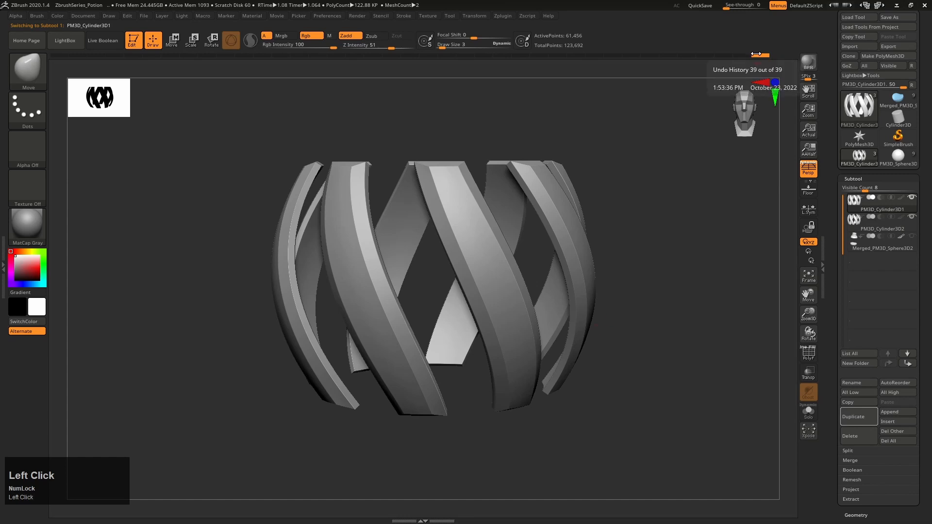
Rewind the undo history of PM3D_Cylinder3D1 to the stage where it is still a solid twisted cylinder
left_click_drag(760, 55, 726, 57)
left_click_drag(606, 61, 392, 62)
mouse_move(336, 70)
left_mouse_down()
mouse_move(256, 70)
mouse_move(331, 67)
mouse_move(258, 77)
mouse_move(305, 71)
mouse_move(287, 70)
left_mouse_up()
right_click_drag(474, 290, 488, 287, "alt")
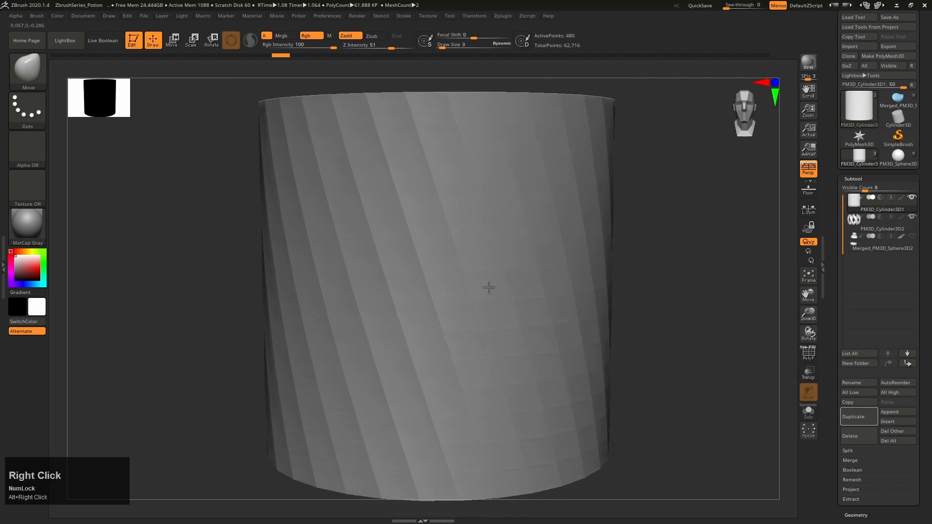
mouse_move(707, 324)
right_mouse_down()
mouse_move(700, 292)
mouse_move(698, 310)
right_mouse_up()
Apply the gizmo's Deformer to the twisted cylinder, accepting the removal of the later undo history entries
key("w")
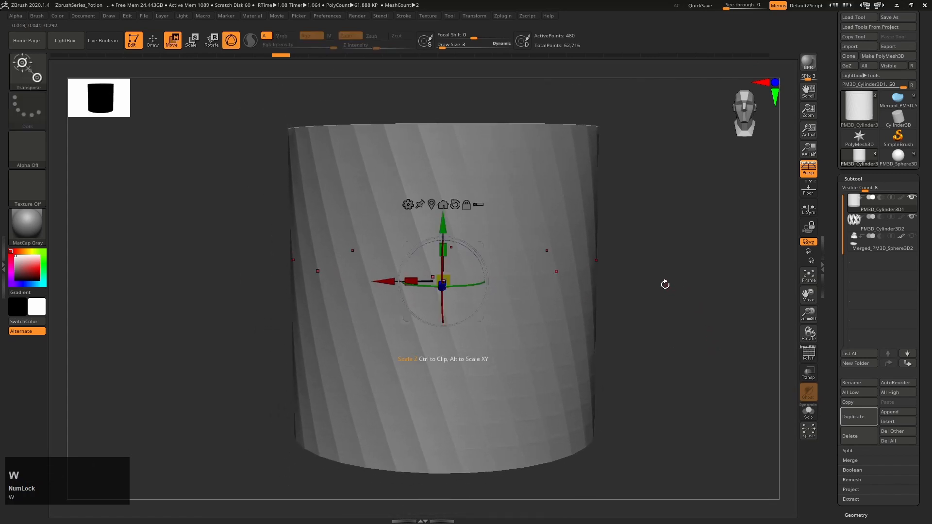
left_click(407, 204)
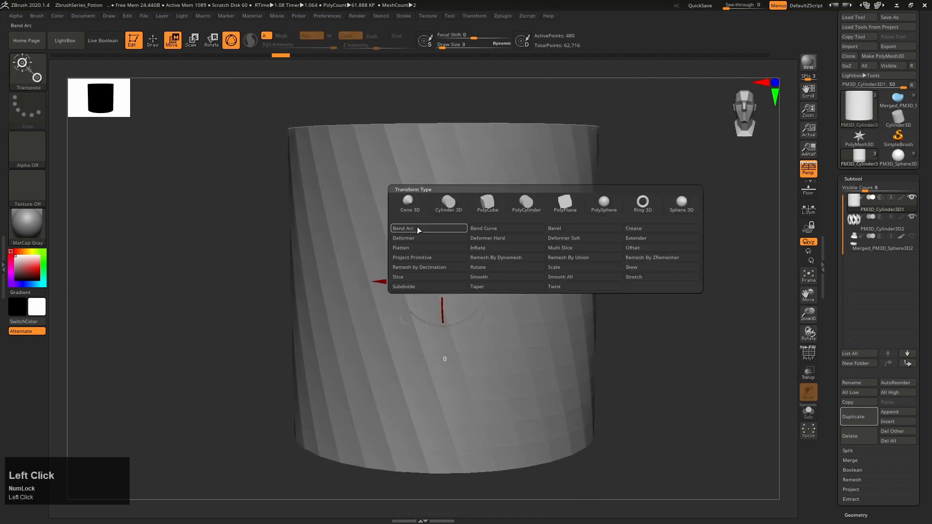
left_click(440, 240)
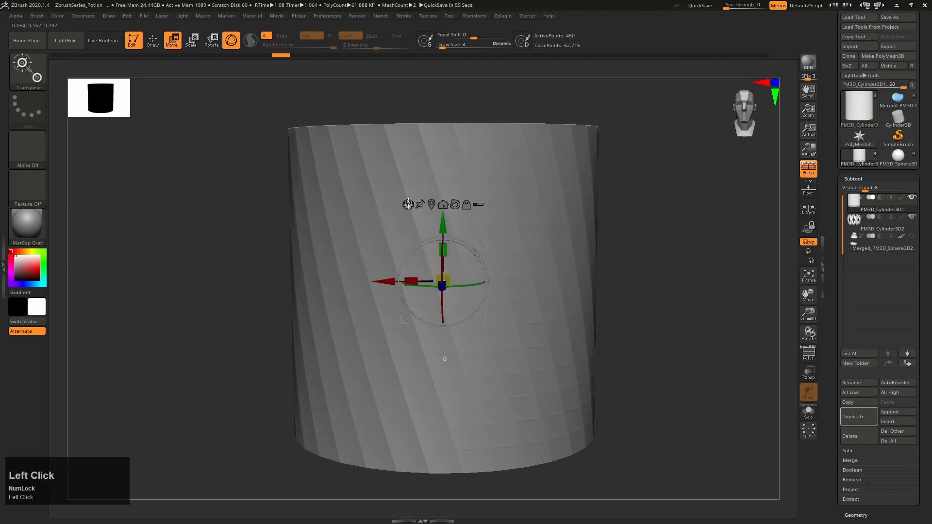
left_click(407, 204)
left_click(429, 239)
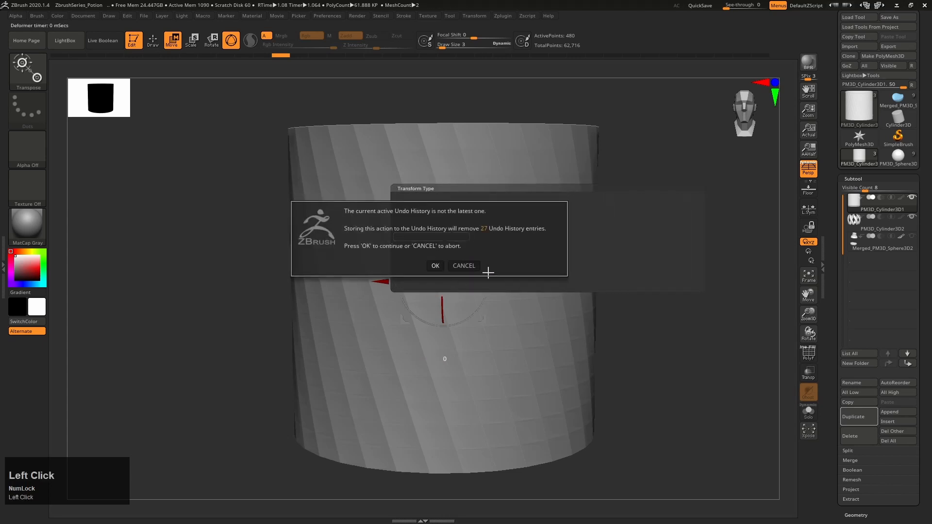
left_click(434, 263)
right_click_drag(694, 318, 691, 307, "alt")
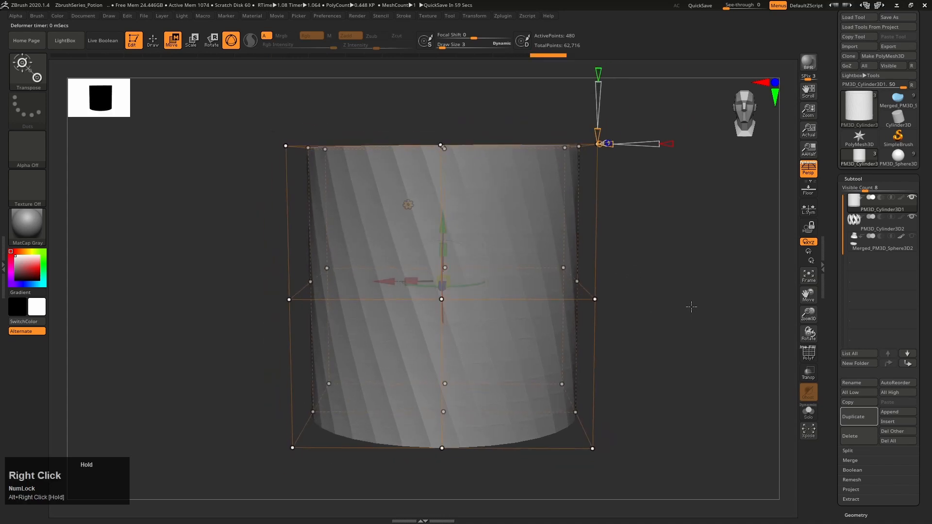
Scale the Deformer's top and bottom rows of points inward to about 0.57, bulging the twisted cylinder, and return to Gizmo 3D
left_click_drag(240, 103, 603, 220, "ctrl")
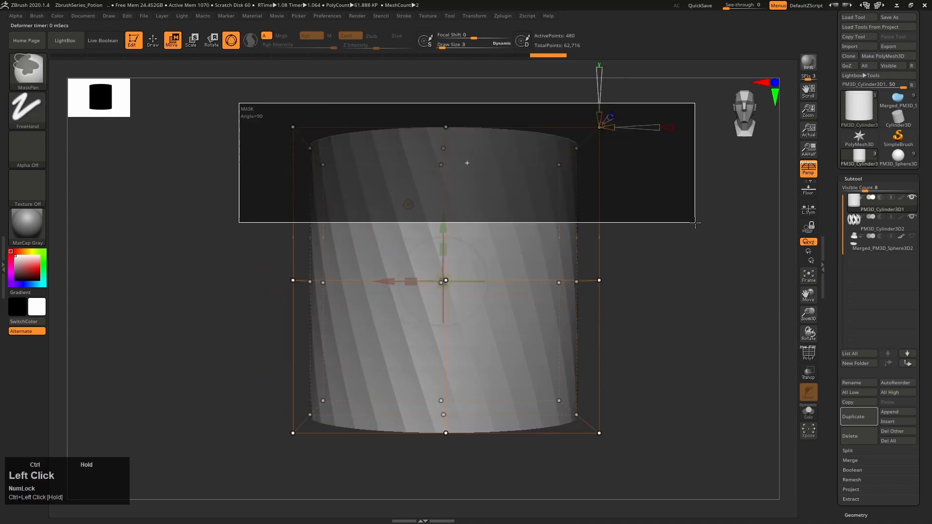
left_click_drag(265, 467, 685, 368, "ctrl")
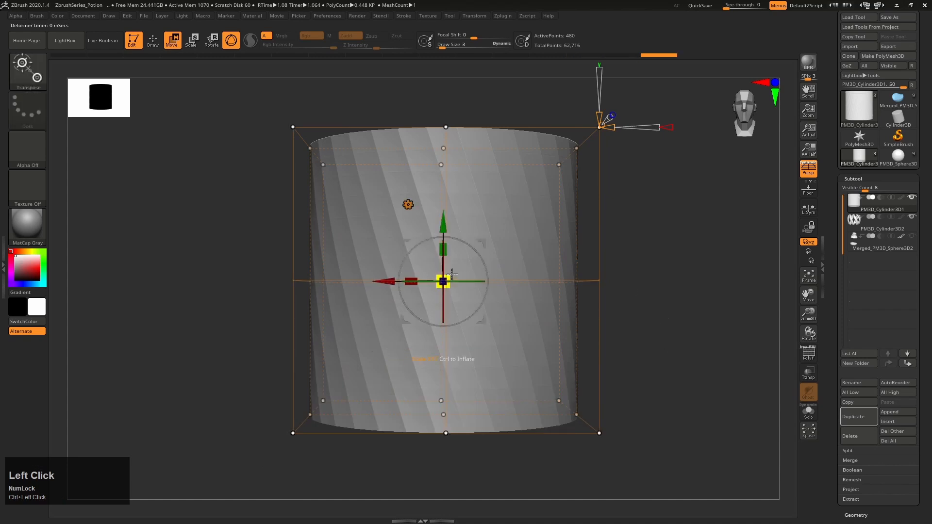
left_click_drag(447, 278, 389, 325)
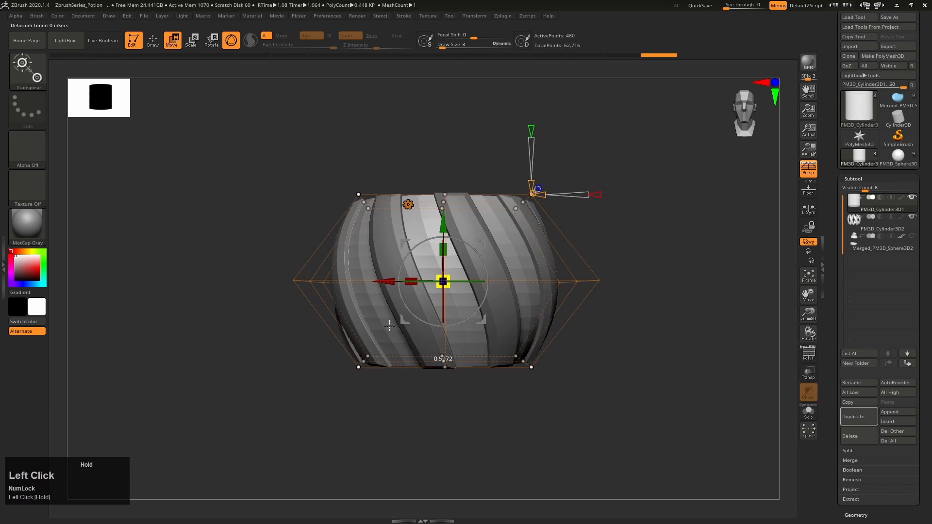
left_click(408, 205)
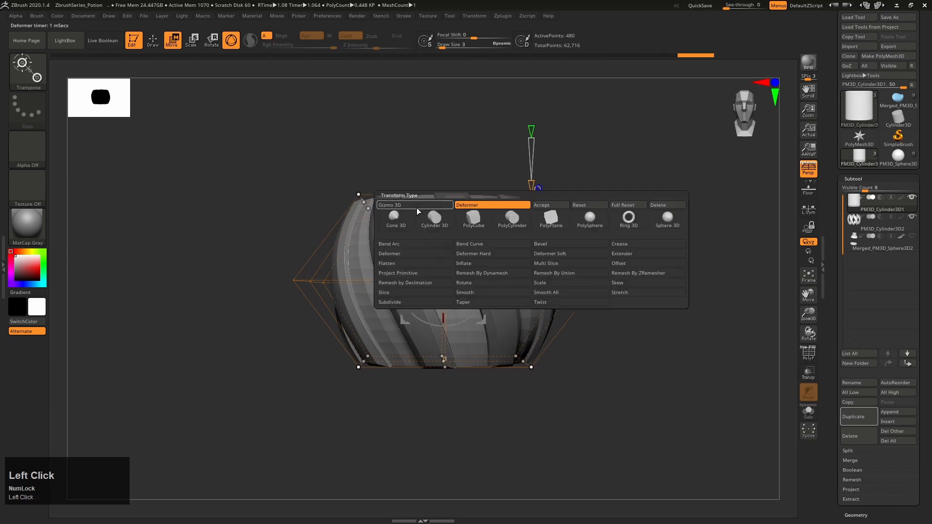
left_click(418, 211)
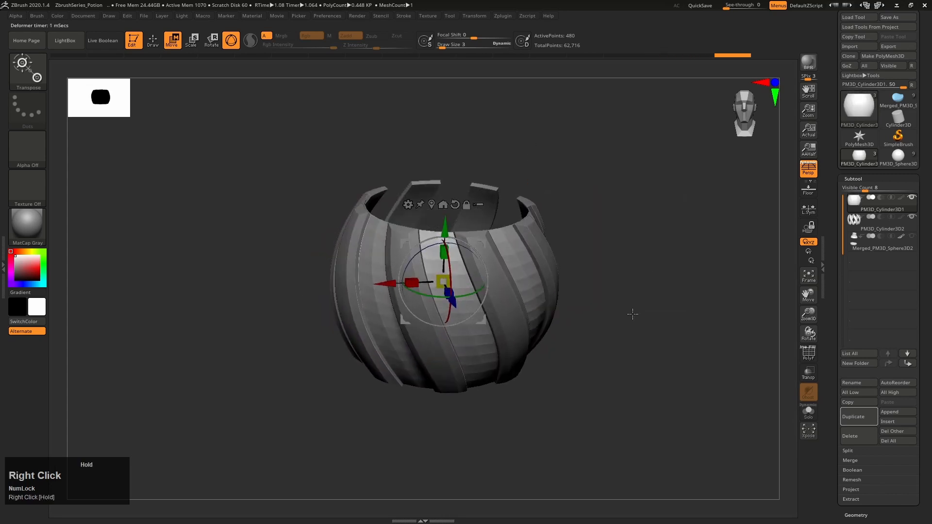
Inspect the bulged cylinder with the strips and flip its normals to show its inner surface
right_click_drag(633, 313, 676, 276, "alt")
key("q")
left_click(856, 181)
right_click_drag(672, 277, 441, 191)
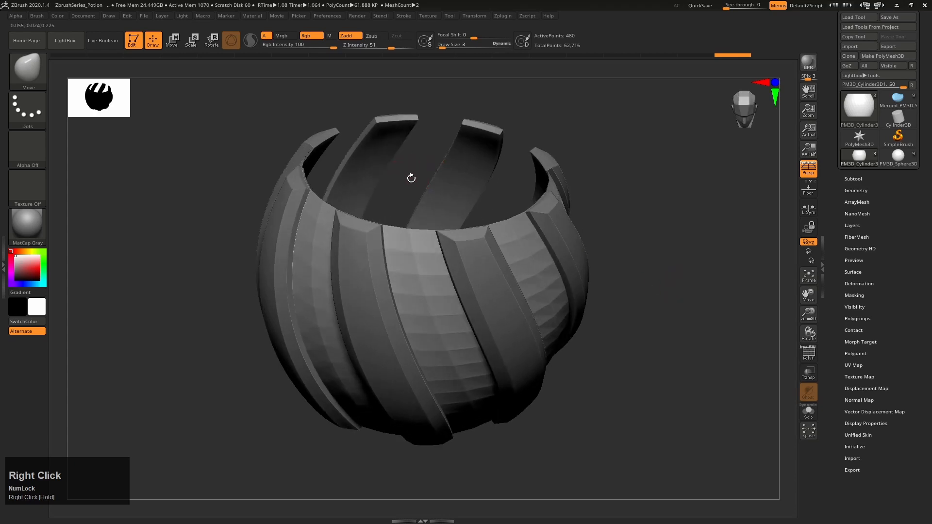
right_click_drag(656, 368, 657, 348)
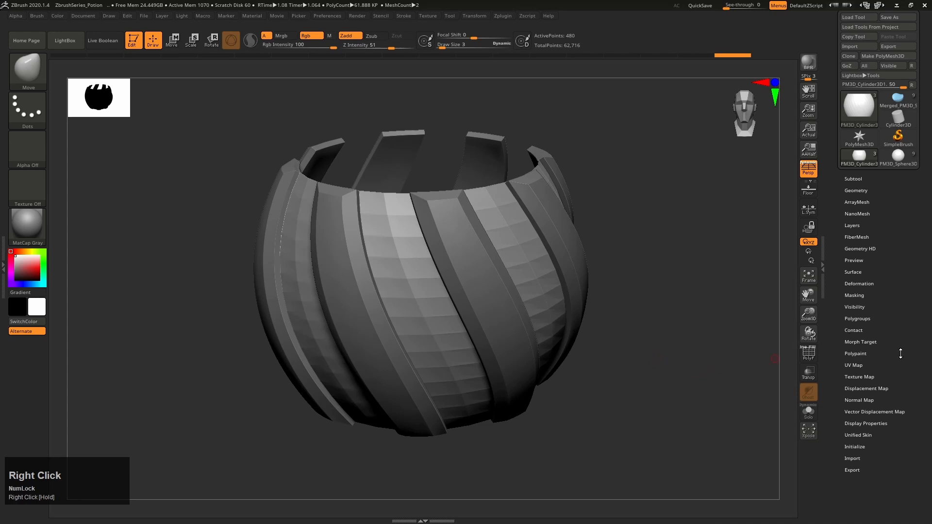
left_click_drag(900, 354, 897, 327)
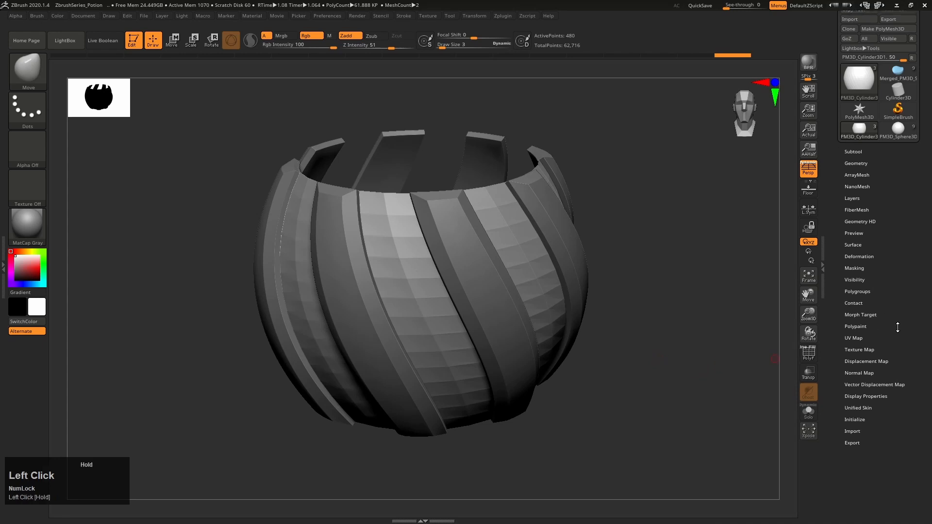
left_click(863, 395)
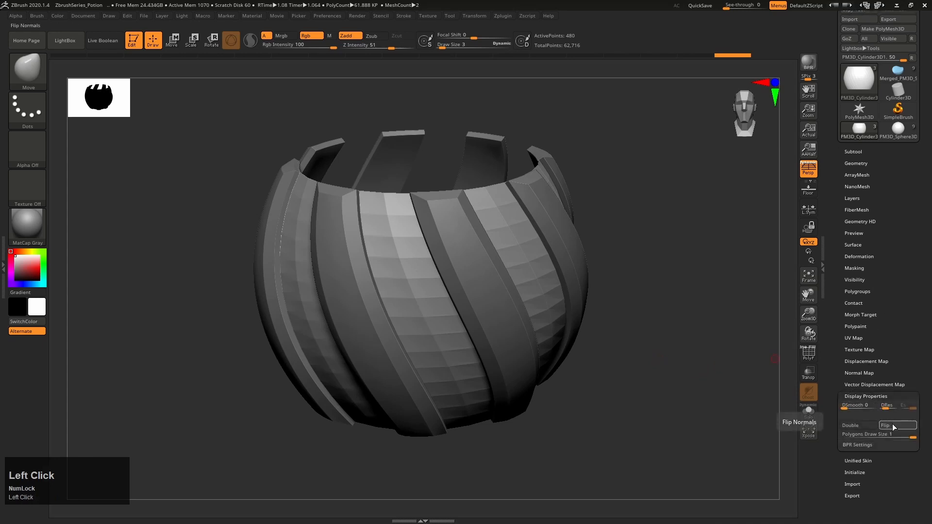
left_click(893, 426)
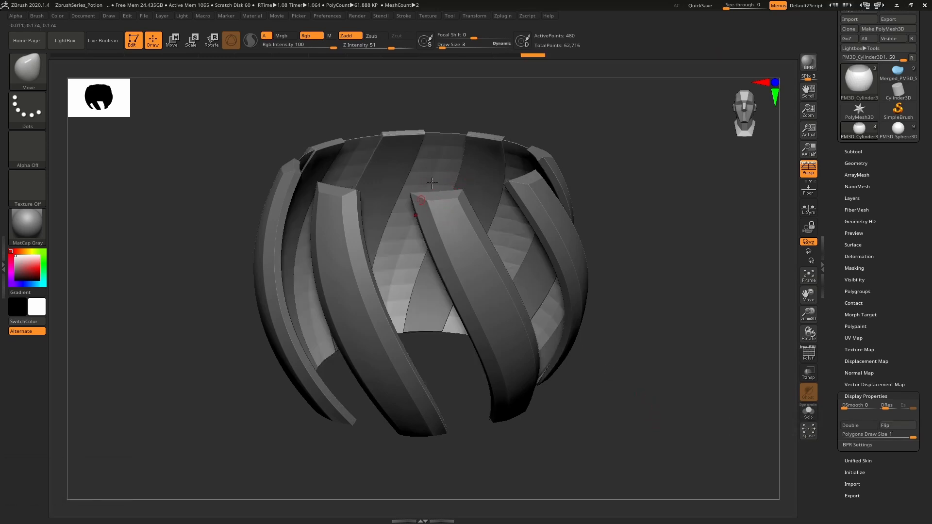
Toggle the bulged cylinder's flipped normals off and back on to compare both displays
right_click_drag(493, 239, 524, 249)
left_click(896, 425)
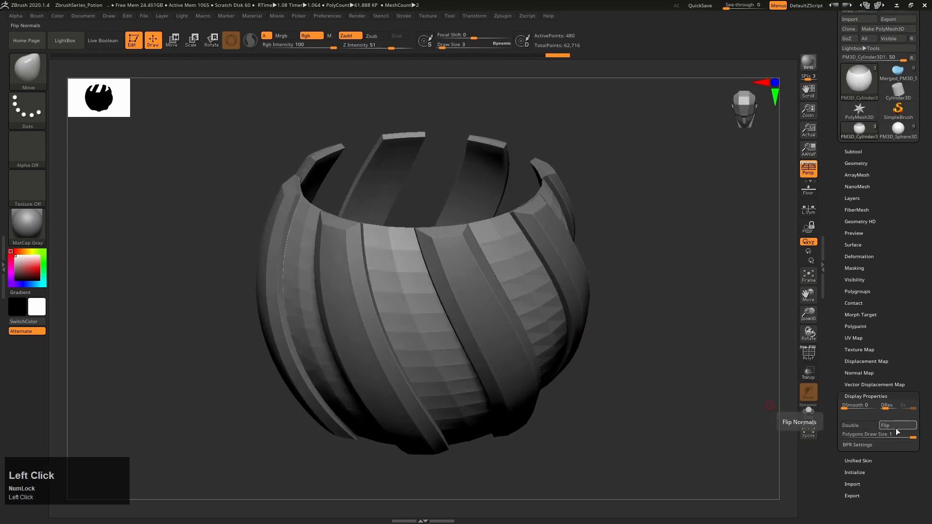
left_click(896, 427)
mouse_move(635, 404)
right_mouse_down()
mouse_move(643, 366)
mouse_move(646, 399)
right_mouse_up()
Subdivide the bulged cylinder three times and shrink it slightly so that it sits inside the strips
key("ctrl+d")
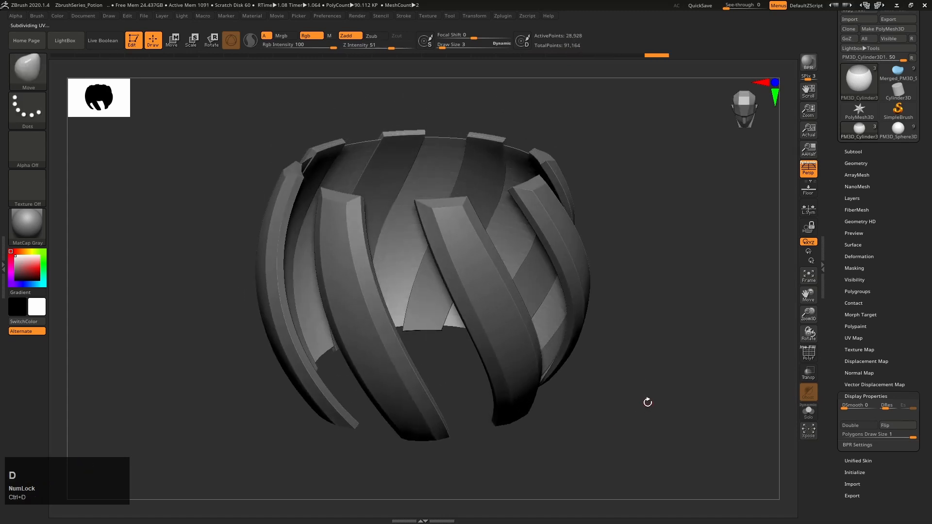
mouse_move(645, 405)
right_mouse_down()
mouse_move(642, 357)
mouse_move(647, 384)
mouse_move(520, 237)
right_mouse_up()
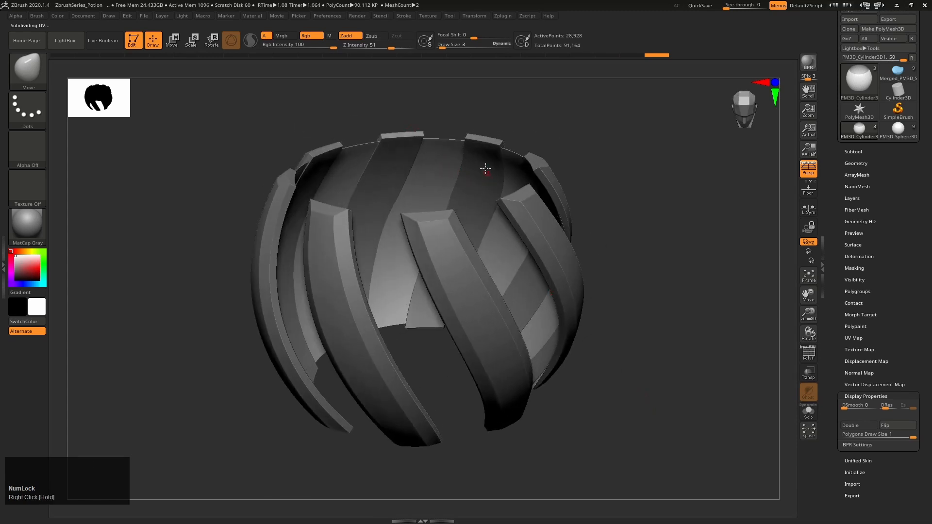
key("e")
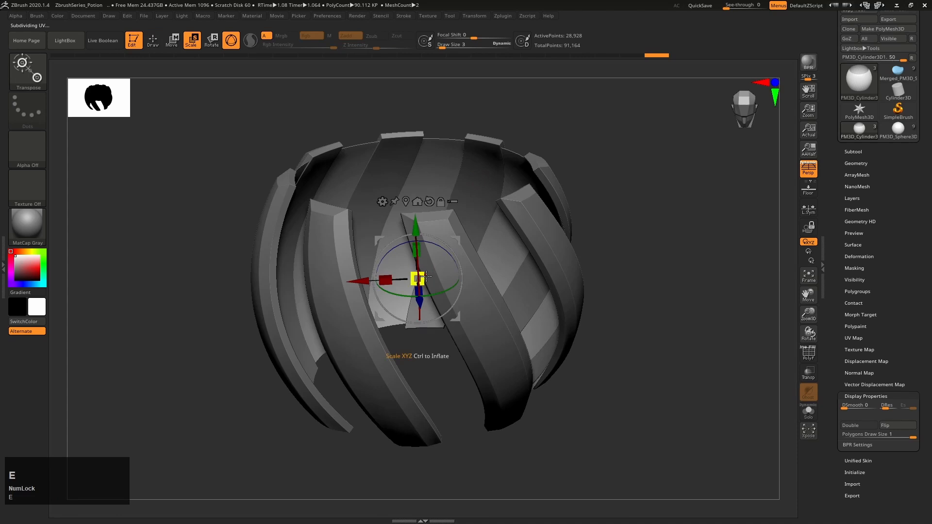
left_click_drag(425, 276, 417, 277)
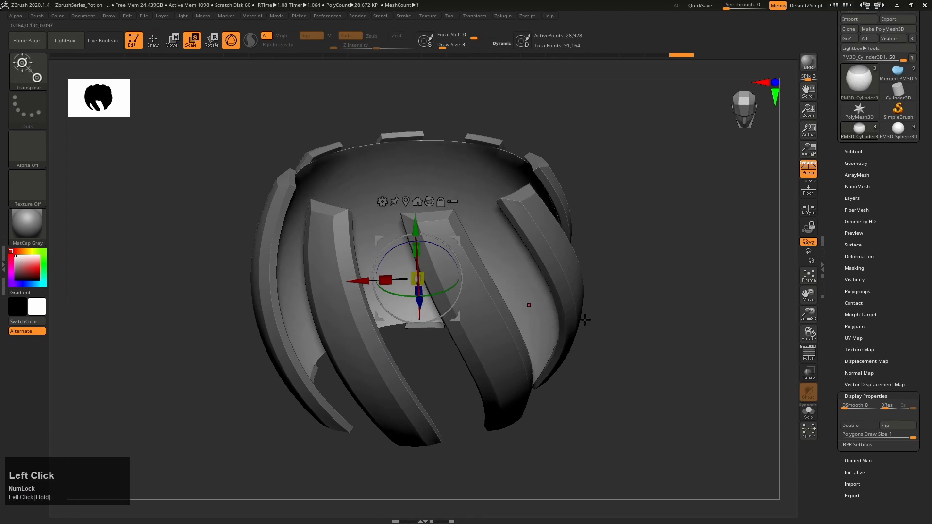
key("q")
mouse_move(417, 277)
right_mouse_down()
mouse_move(630, 327)
mouse_move(636, 305)
mouse_move(626, 313)
right_mouse_up()
Stretch the bulged cylinder slightly in height and scale it down a little to fit behind the strips
key("e")
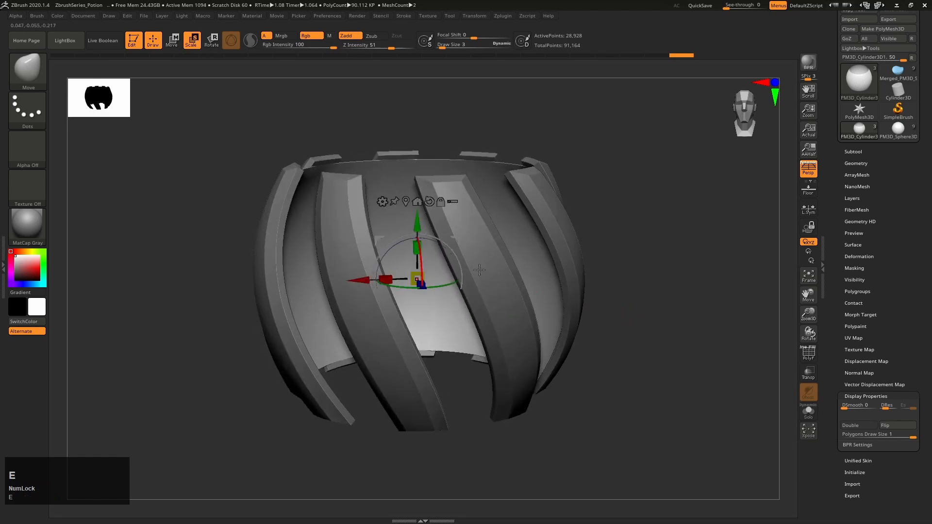
left_click_drag(415, 246, 416, 237)
left_click_drag(415, 276, 404, 287)
key("q")
mouse_move(680, 358)
right_mouse_down("alt")
mouse_move(683, 329)
mouse_move(647, 310)
mouse_move(688, 300)
right_mouse_up("alt")
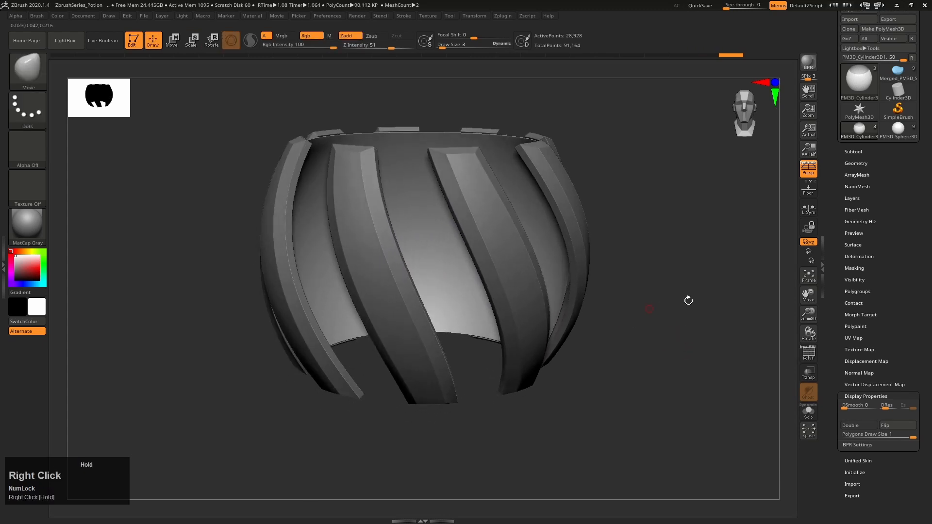
Check the finished potion bottle for reference and insert a Sphere3D subtool into the strips model
left_click(898, 130)
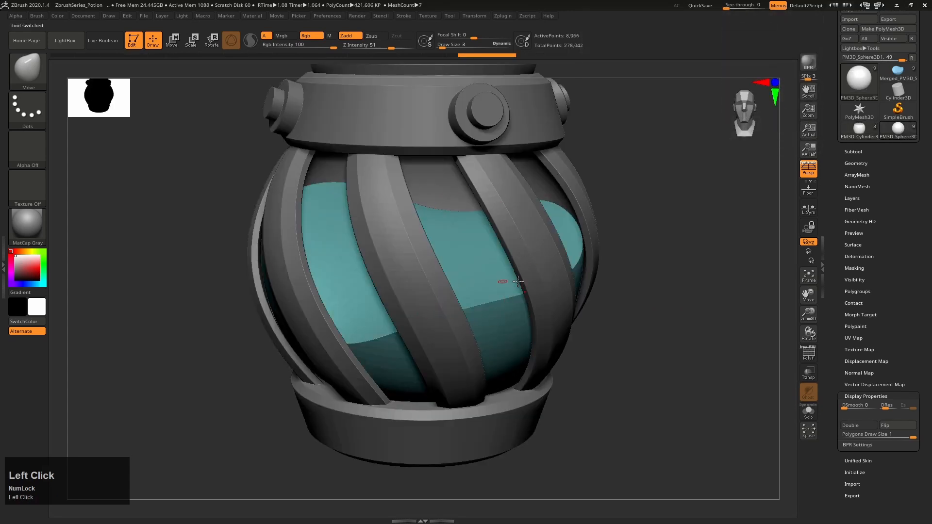
left_click(850, 135)
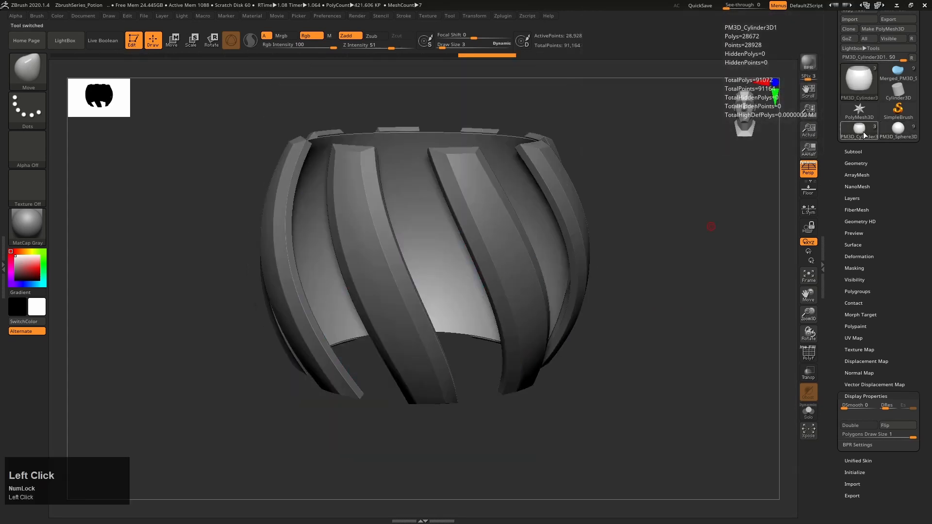
left_click(850, 152)
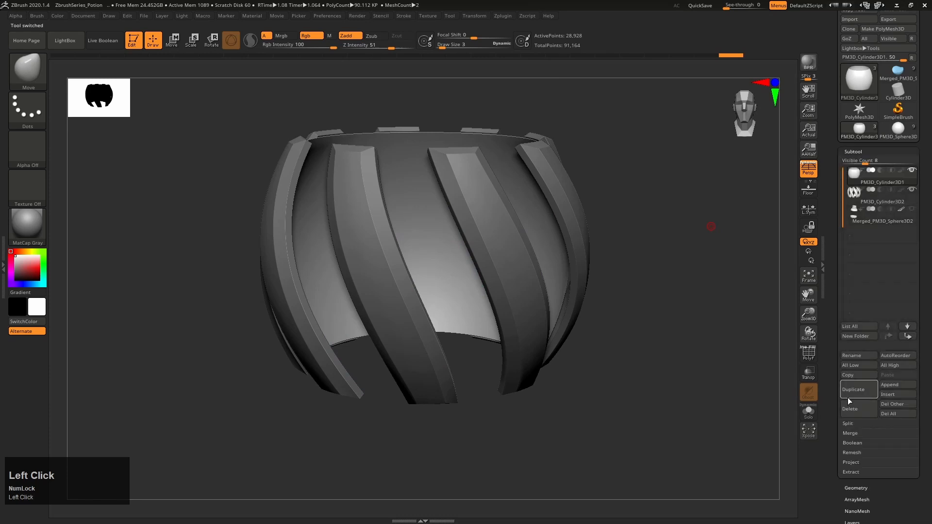
left_click(895, 394)
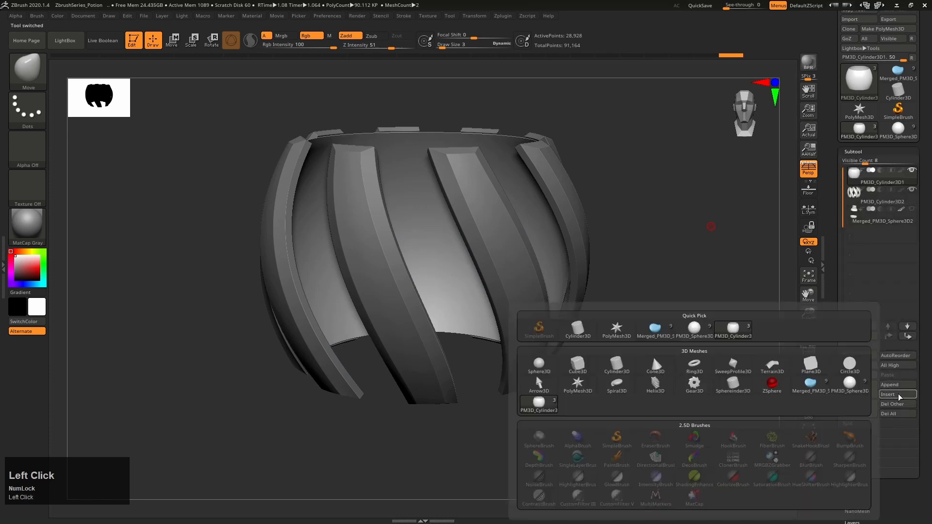
left_click(538, 365)
Select the new sphere, scale it down to fit just inside the strips, and stretch it vertically to follow their curve
key("e")
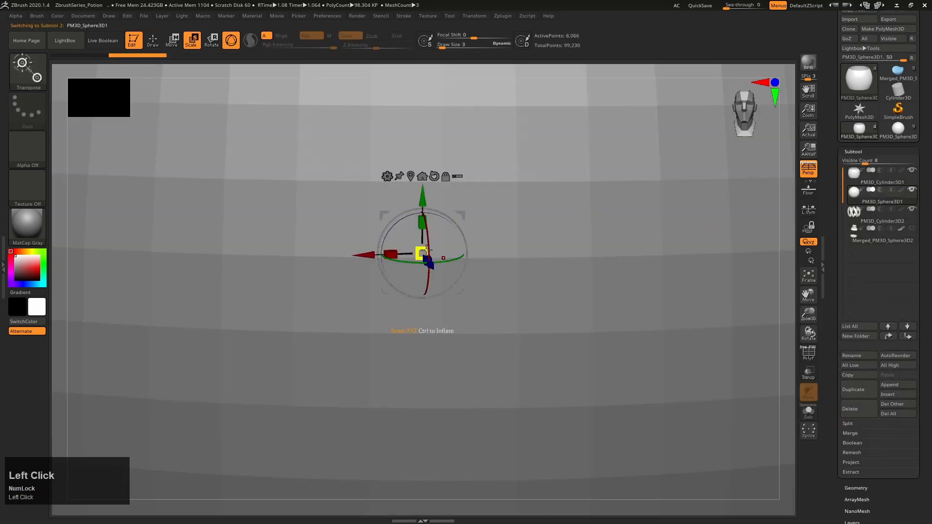
left_click_drag(426, 251, 207, 357)
left_click_drag(421, 254, 473, 219)
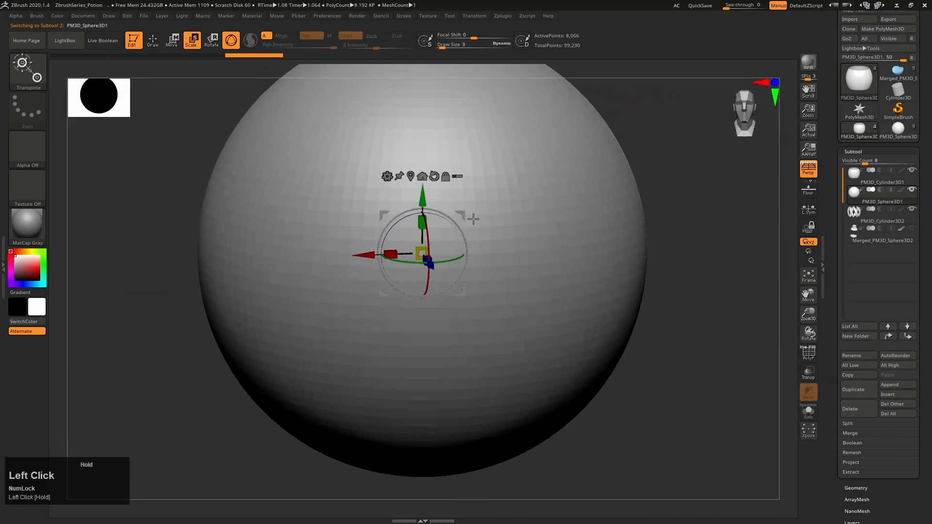
left_click_drag(419, 248, 434, 316)
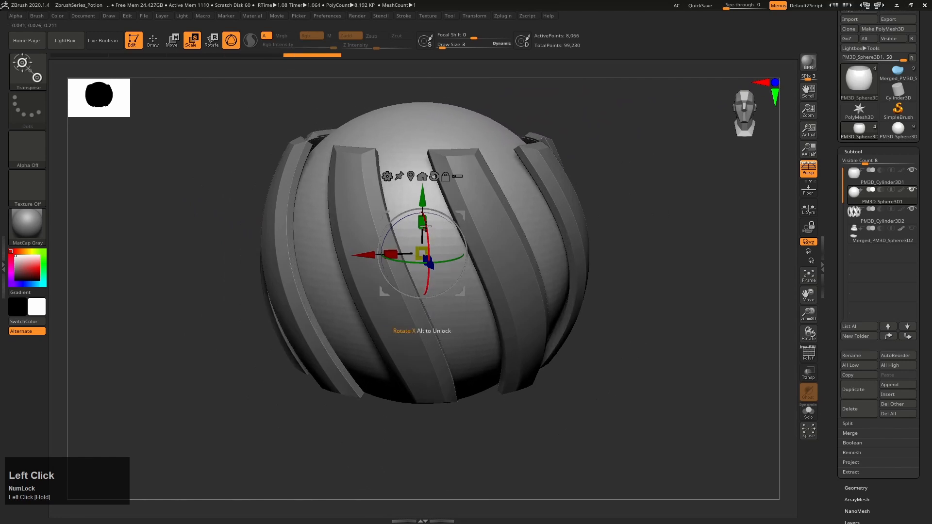
left_click_drag(422, 222, 426, 201)
key("q")
right_click_drag(669, 377, 631, 384)
Turn off perspective and, in a straight front view, trim the sphere flat at the strips' upper and lower ends with TrimRect
left_click(809, 175)
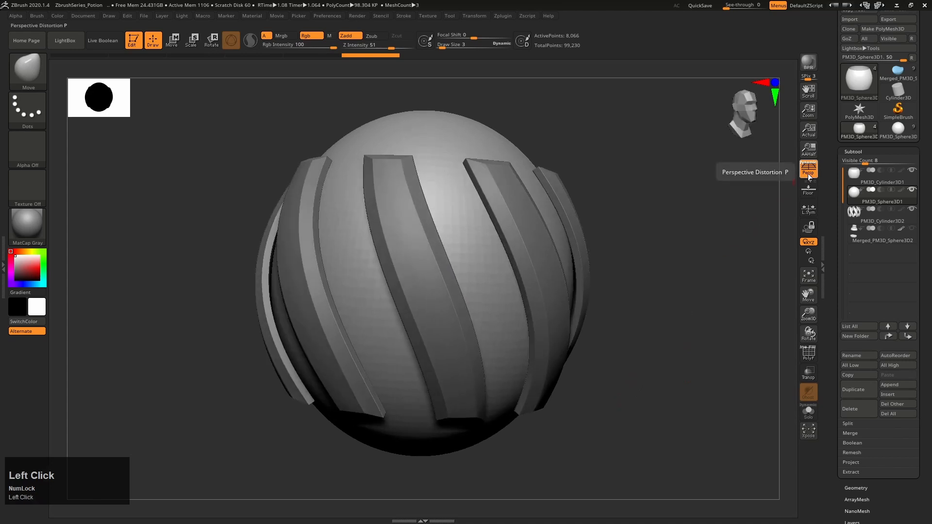
right_click_drag(698, 310, 684, 306)
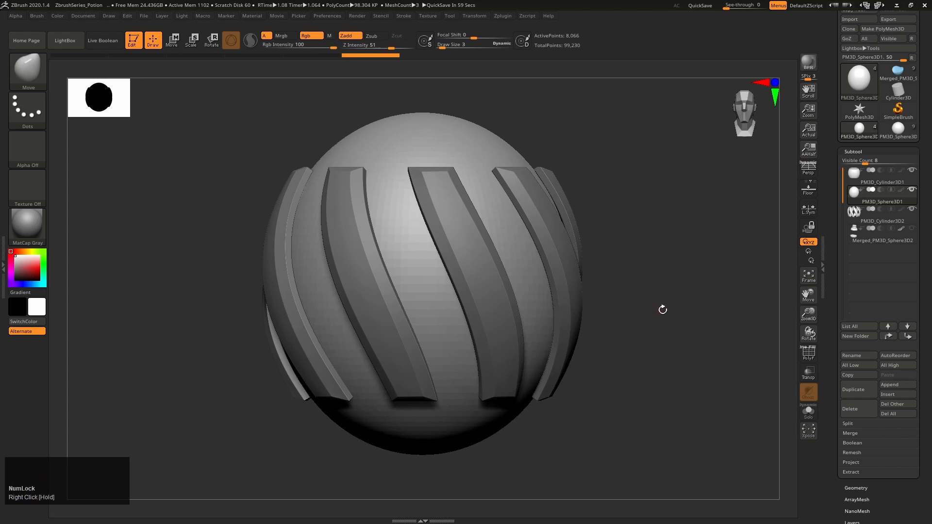
key("ctrl+shift")
left_click(34, 77, "shift")
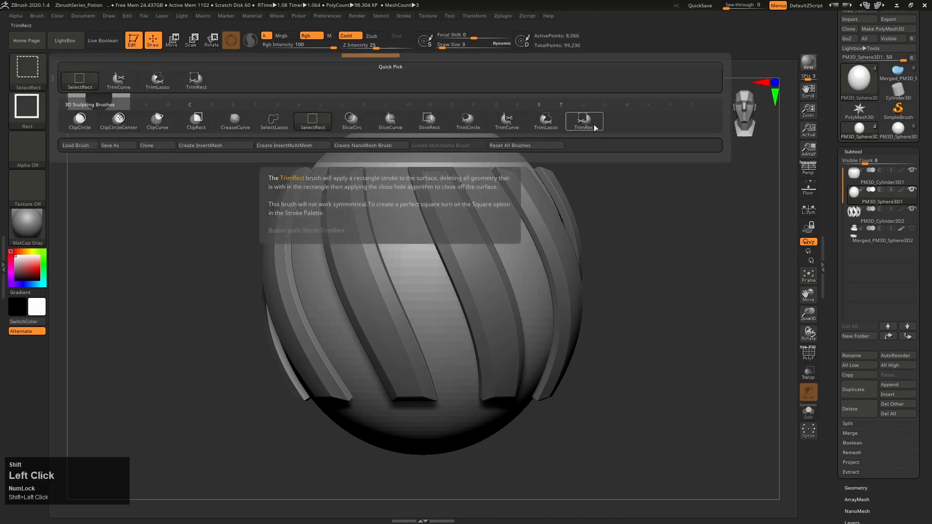
key("ctrl+shift")
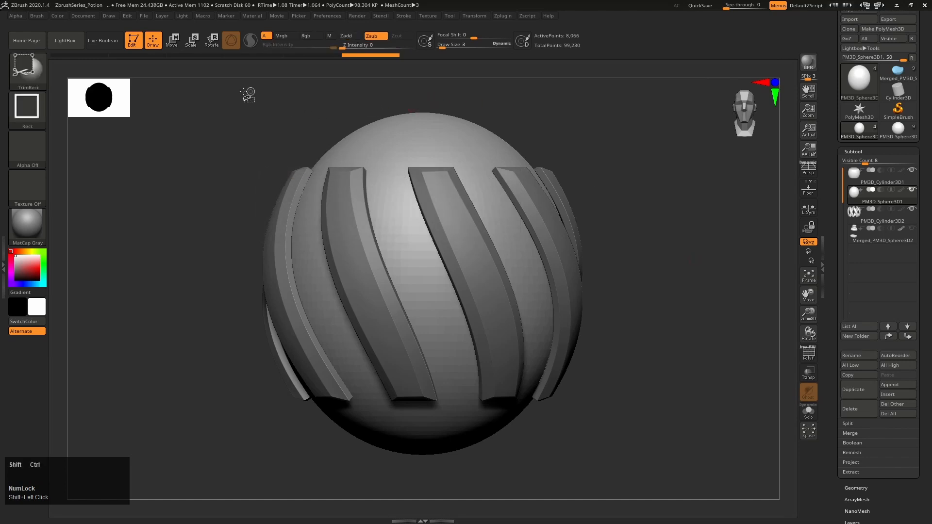
mouse_move(219, 92)
left_mouse_down("ctrl+shift")
mouse_move(264, 110)
mouse_move(600, 170)
left_mouse_up("ctrl+shift")
right_click_drag(626, 329, 622, 245, "alt")
left_click_drag(204, 423, 604, 313, "ctrl+shift")
right_click_drag(617, 209, 630, 310, "alt")
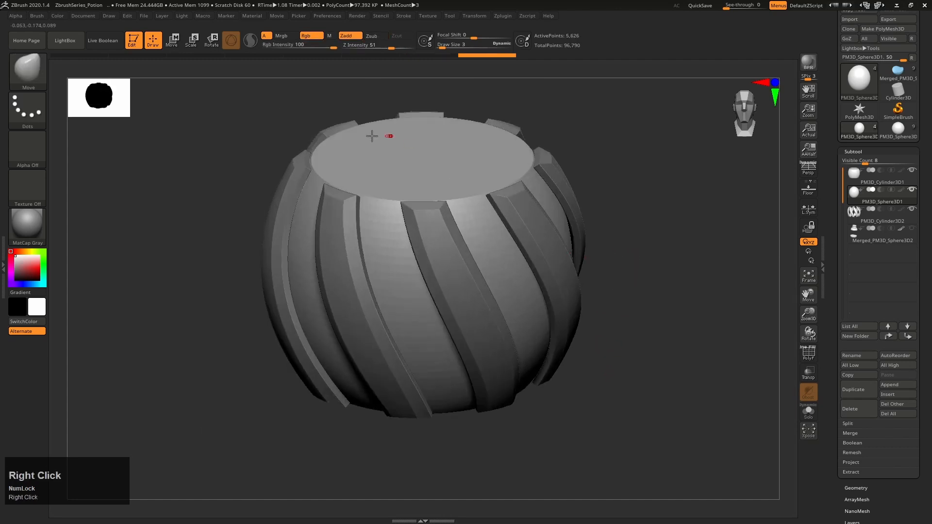
right_click_drag(452, 291, 461, 261)
right_click_drag(638, 331, 637, 301, "alt")
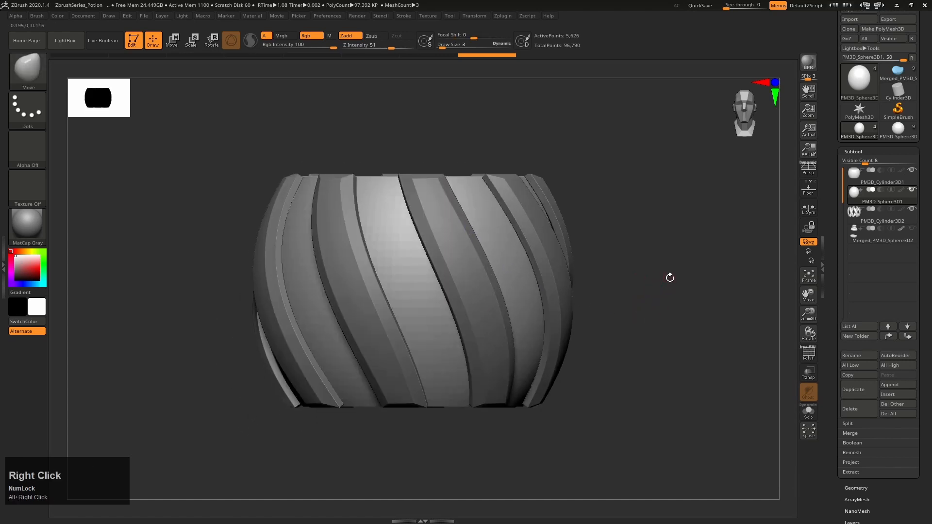
Switch the trimming brush from TrimRect to TrimLasso
key("ctrl+shift")
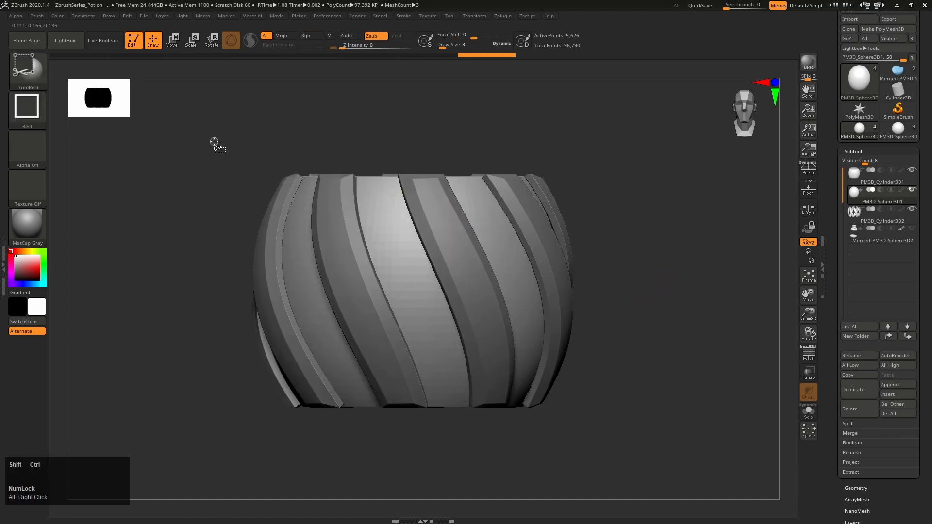
left_click(33, 69)
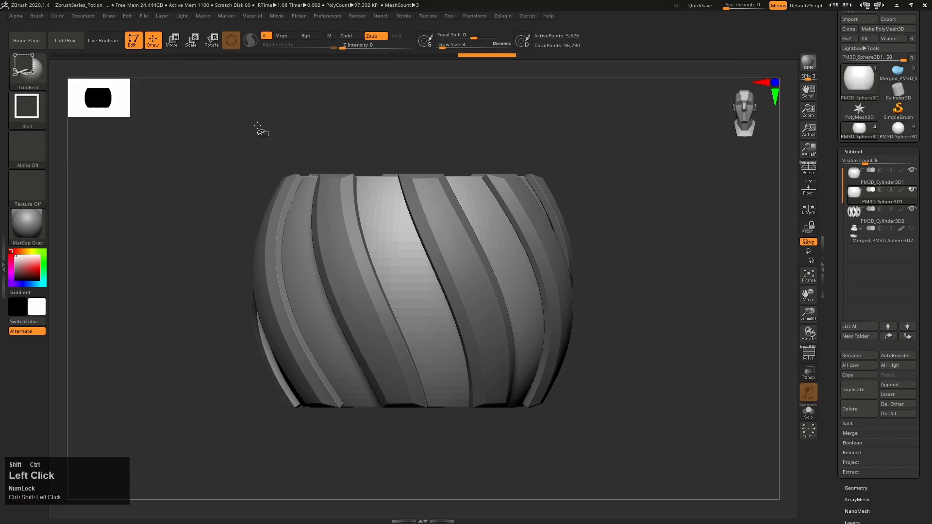
left_click(34, 71)
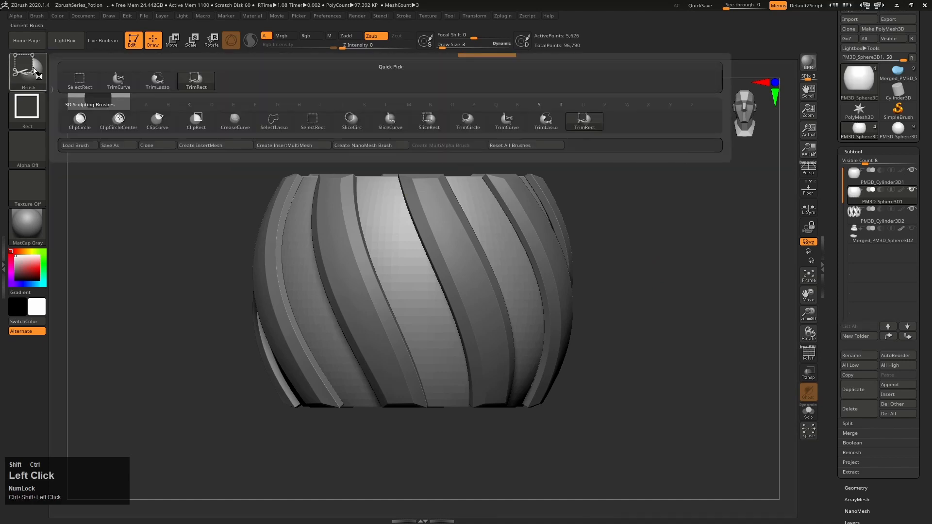
left_click(545, 124)
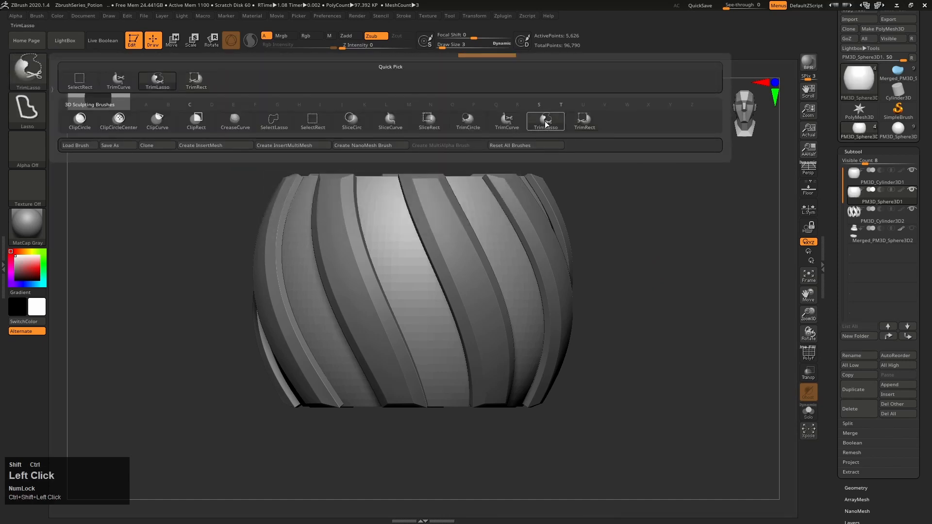
left_click(554, 145)
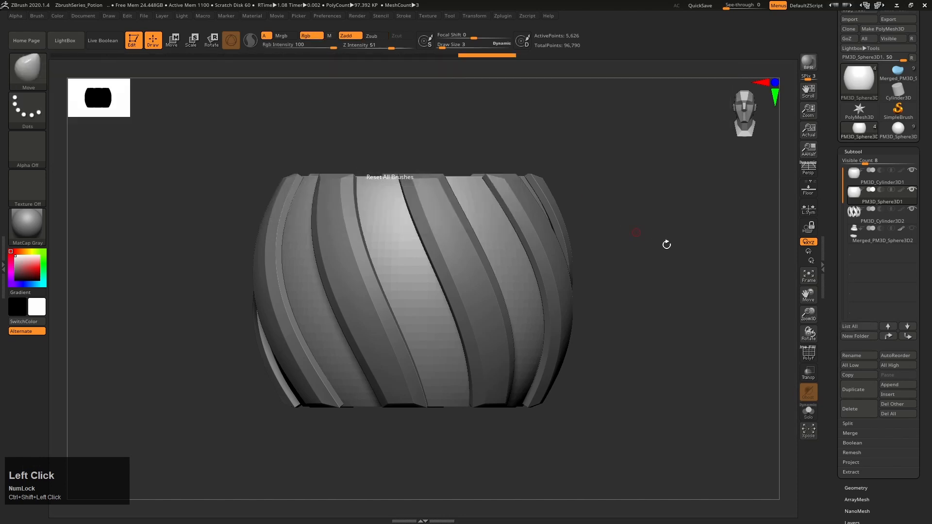
Turn perspective back on and cut away the inner sphere's upper part along a wavy line with TrimLasso, shaping a liquid surface
left_click(806, 174)
mouse_move(668, 243)
right_mouse_down()
mouse_move(666, 286)
mouse_move(671, 276)
right_mouse_up()
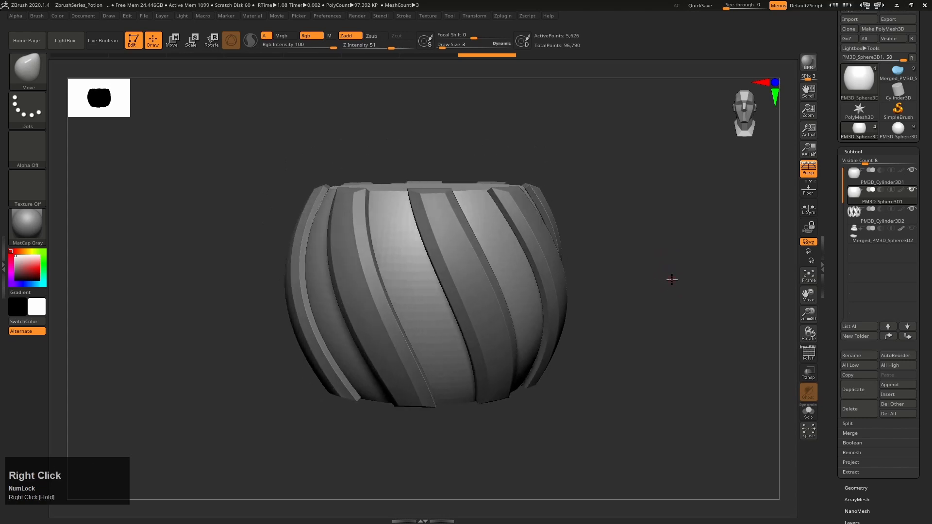
key("ctrl+shift")
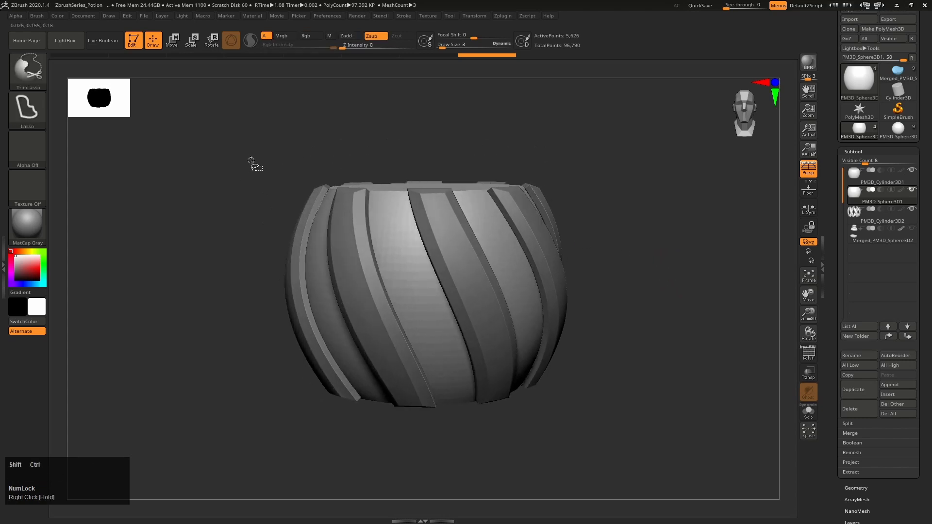
mouse_move(238, 161)
left_mouse_down("ctrl+shift")
mouse_move(223, 177)
mouse_move(219, 244)
mouse_move(325, 274)
mouse_move(507, 268)
mouse_move(672, 140)
mouse_move(582, 99)
mouse_move(573, 116)
left_mouse_up("ctrl+shift")
right_click_drag(650, 316, 640, 263)
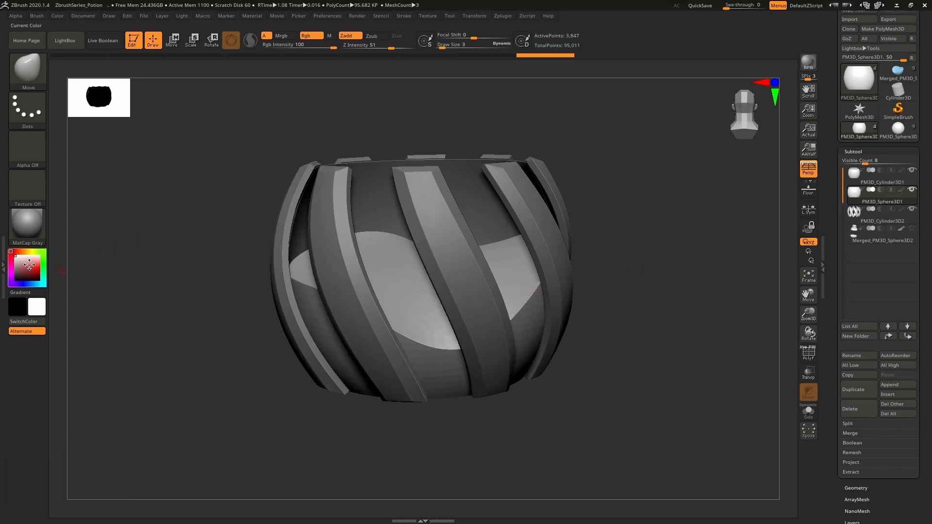
Fill the trimmed sphere with light blue (R 126, G 184, B 211), then reset the current colour to white
left_click_drag(20, 266, 24, 270)
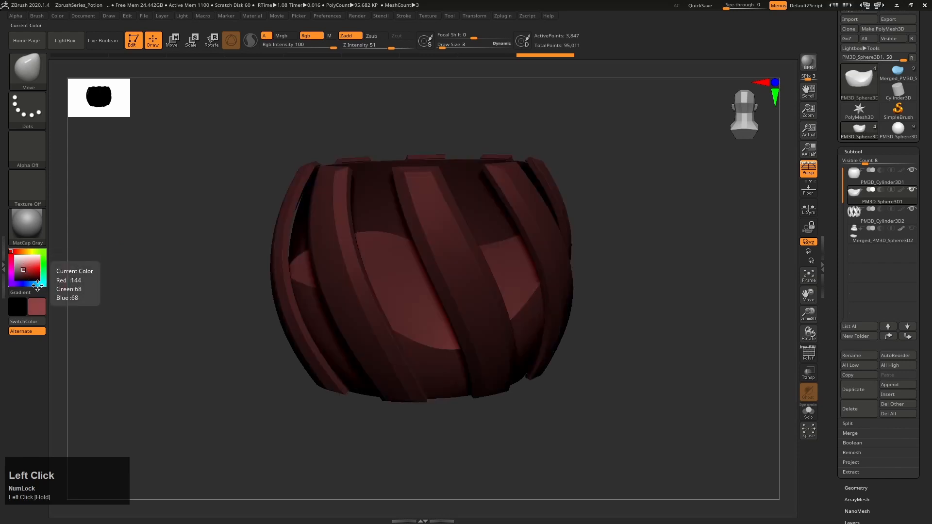
left_click(34, 284)
left_click(27, 263)
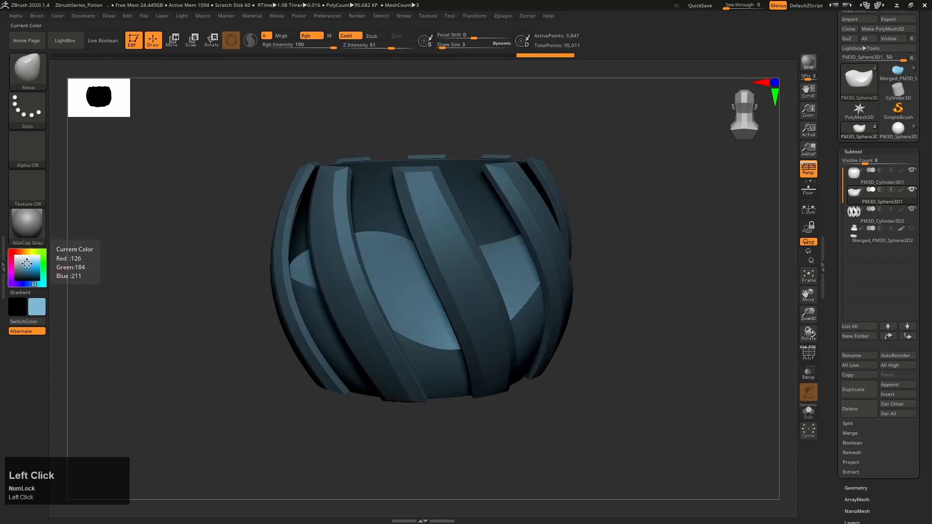
left_click(58, 16)
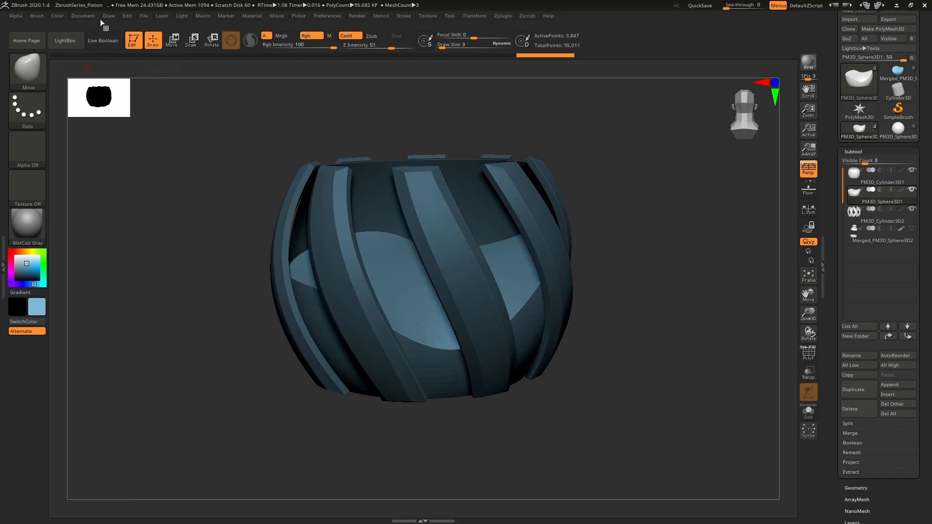
left_click(57, 14)
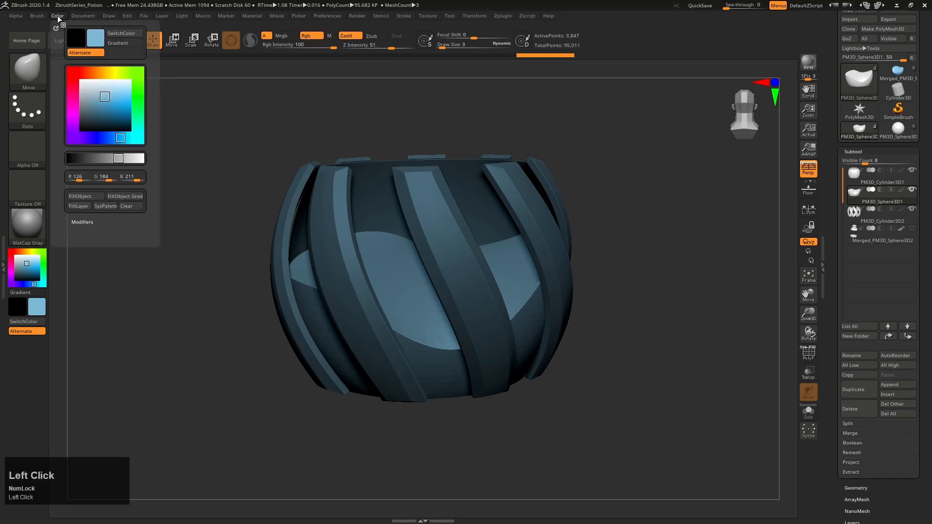
left_click(82, 199)
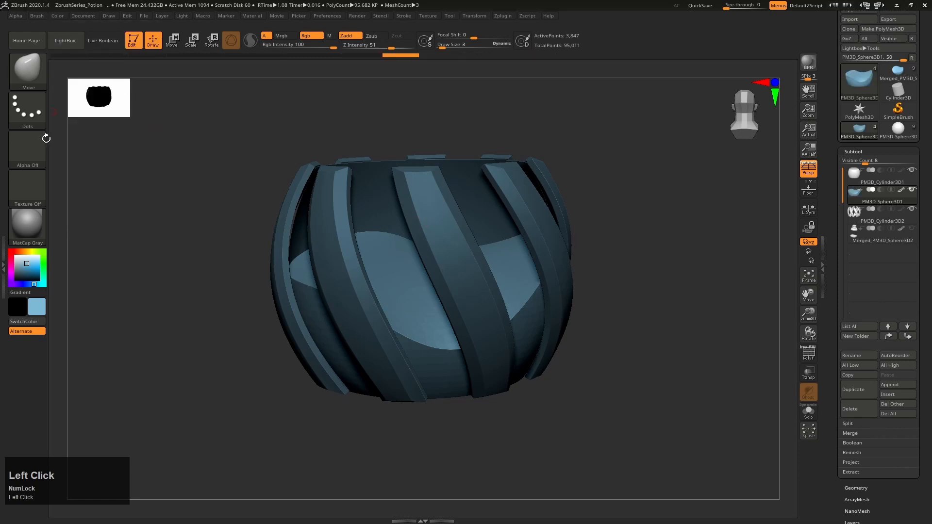
left_click(15, 256)
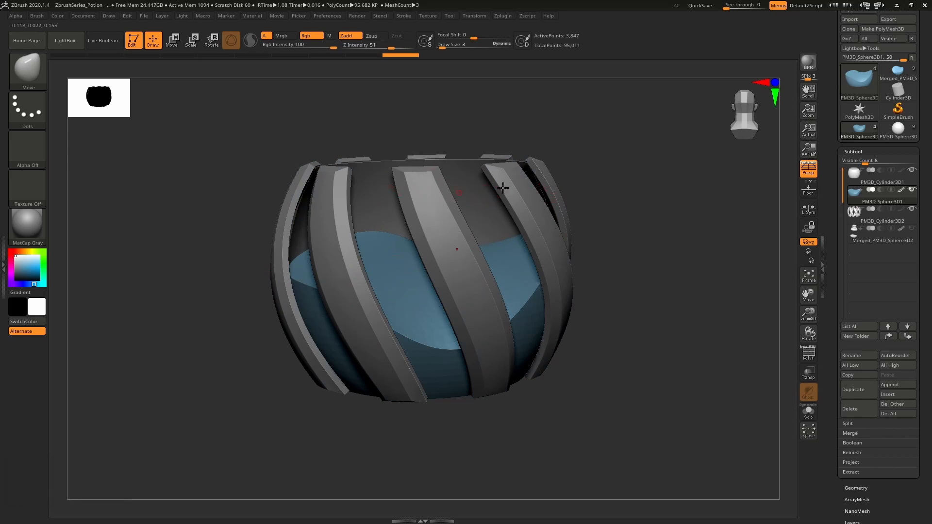
Show the merged neck-and-base subtool, select it, and compare the model with the finished potion bottle
right_click_drag(639, 339, 677, 294)
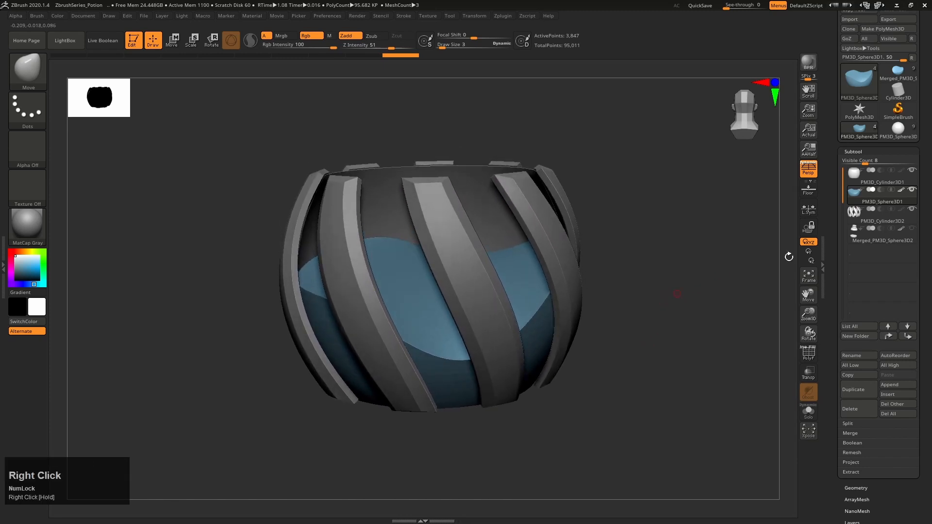
left_click(911, 228)
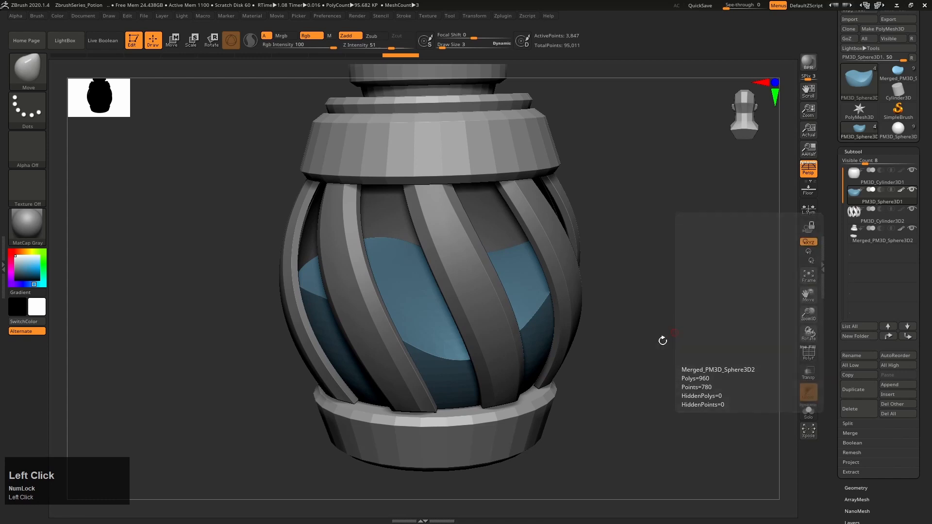
right_click_drag(663, 341, 487, 234)
left_click(478, 217, "alt")
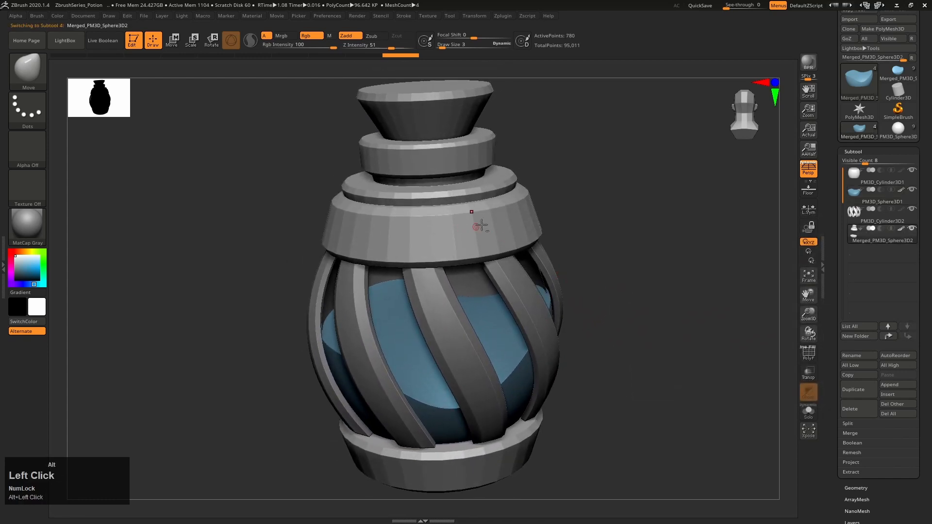
right_click_drag(650, 336, 609, 353)
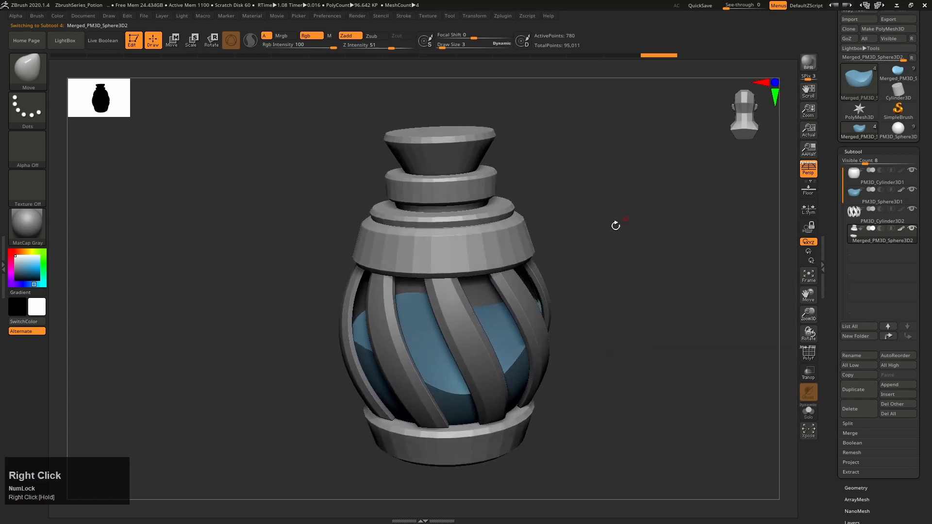
left_click(898, 128)
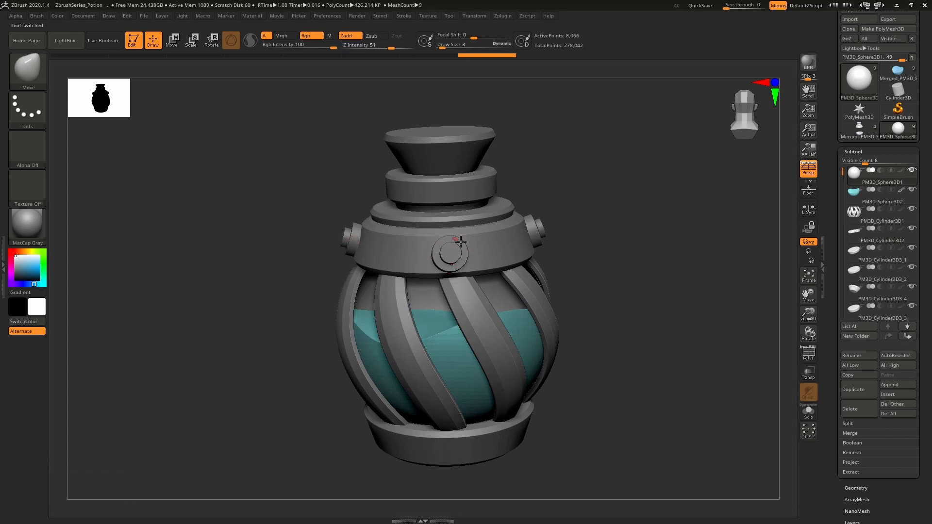
left_click(863, 137)
Choose the IMM Primitives brush and set its insert mesh to Insert Cylinder
right_click_drag(481, 239, 464, 229, "alt")
key("b")
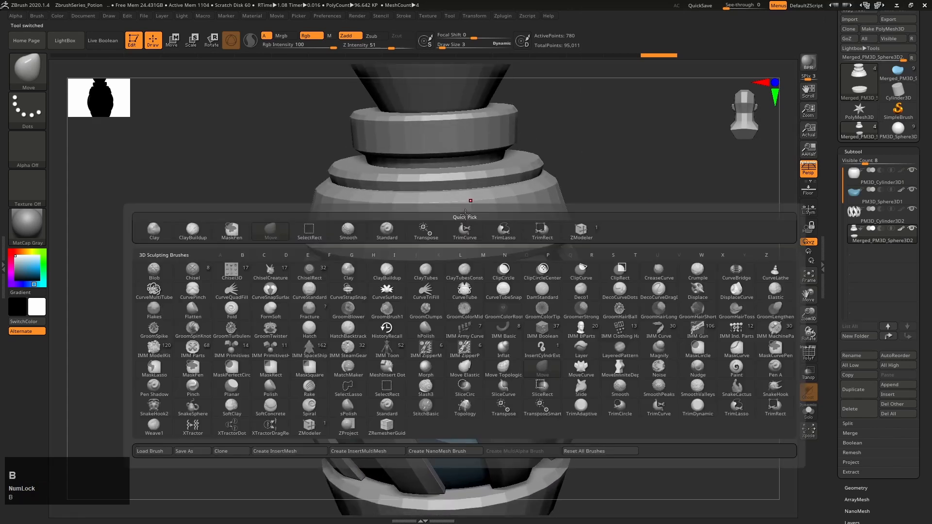
key("i")
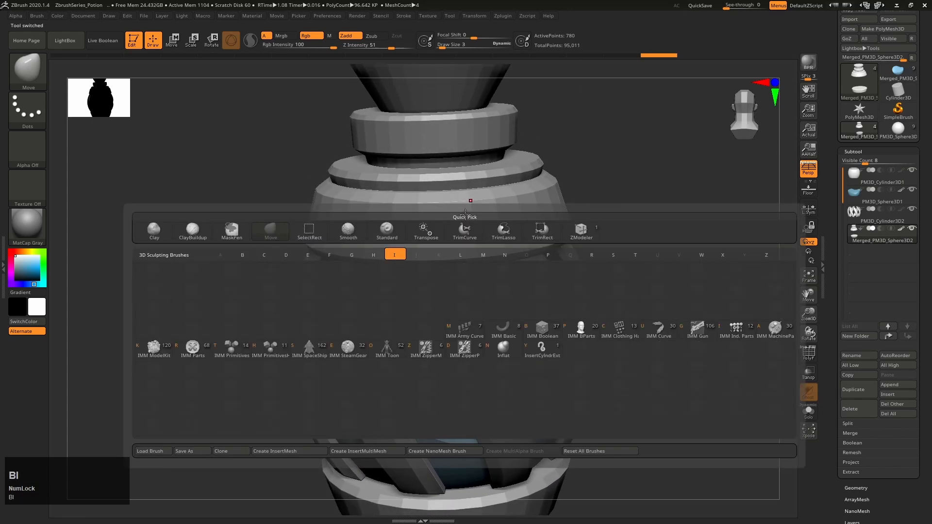
left_click(237, 352)
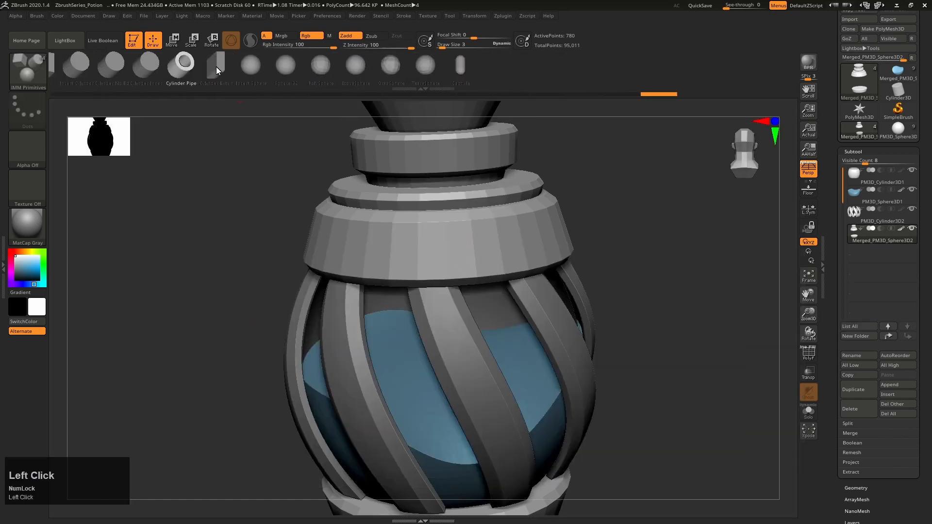
left_click_drag(216, 67, 362, 82)
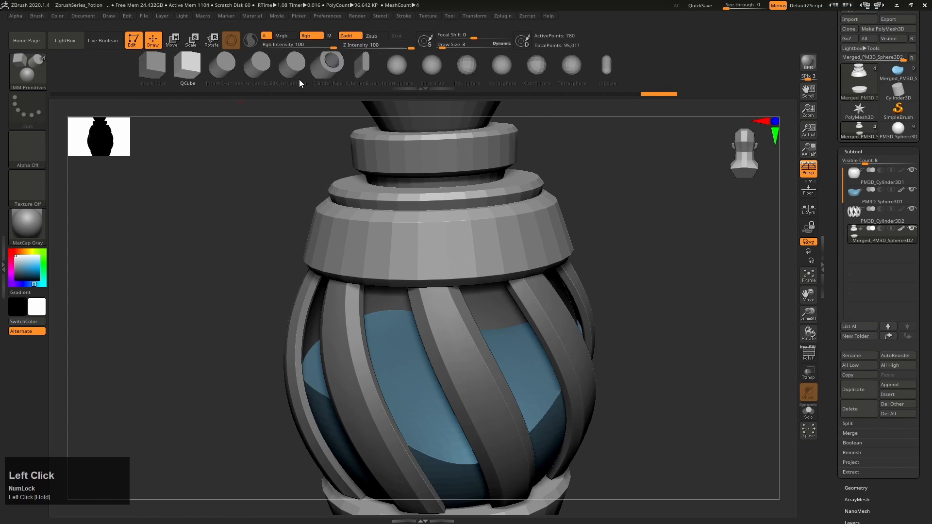
left_click(220, 63)
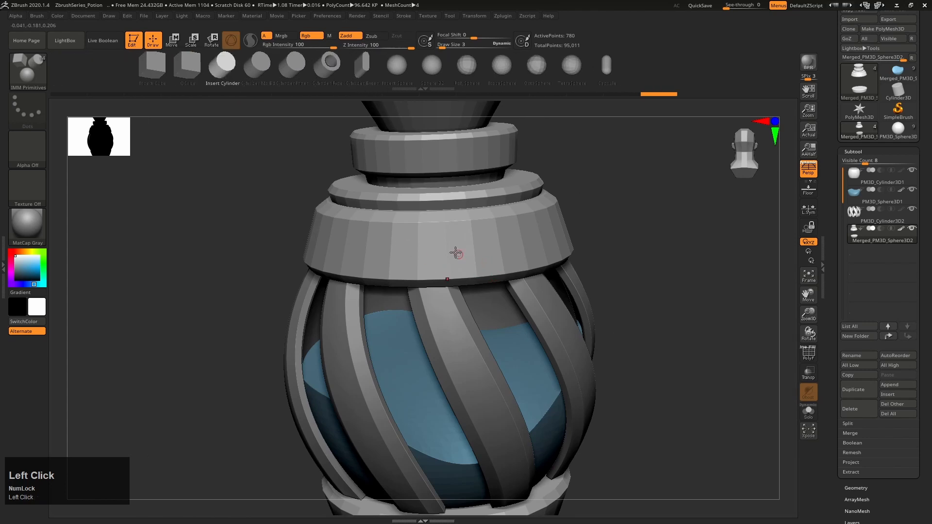
Try inserting a single cylinder on the front of the wide upper collar, then undo it
left_click_drag(451, 250, 456, 266)
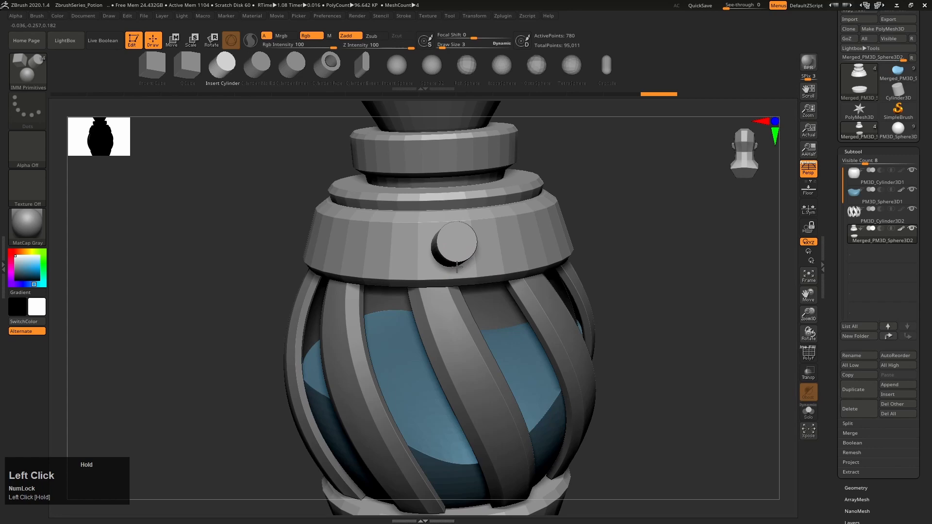
right_click_drag(456, 266, 527, 181)
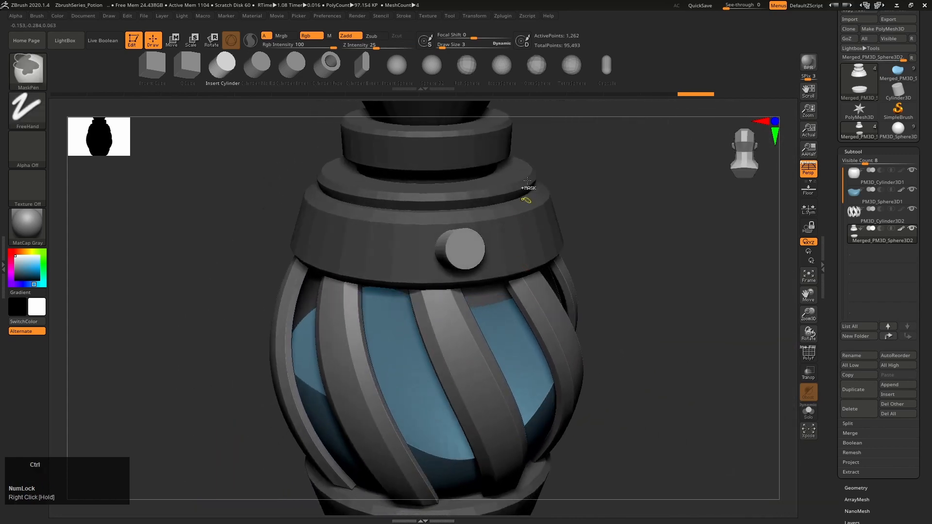
key("ctrl+z")
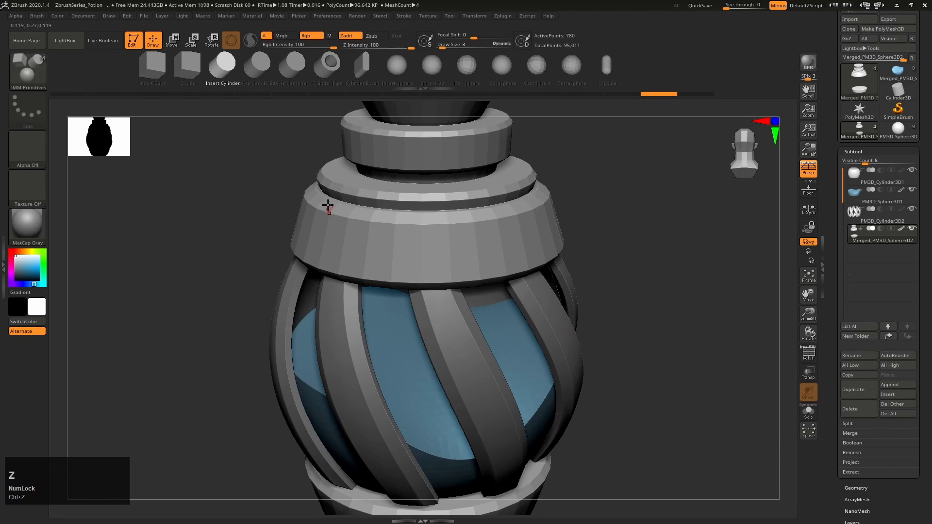
Activate symmetry and switch it from mirroring across X to radial symmetry around the Y axis
right_click_drag(509, 174, 528, 238)
right_click_drag(386, 202, 517, 257)
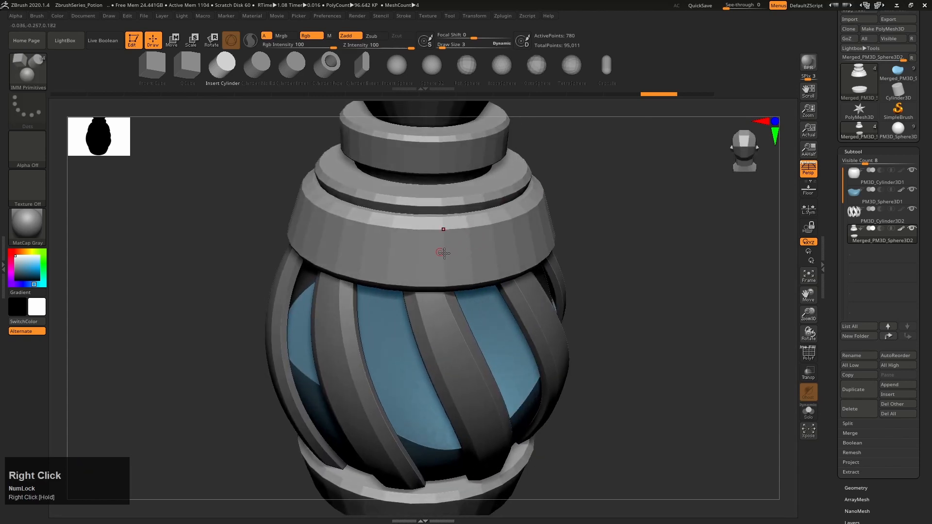
key("x")
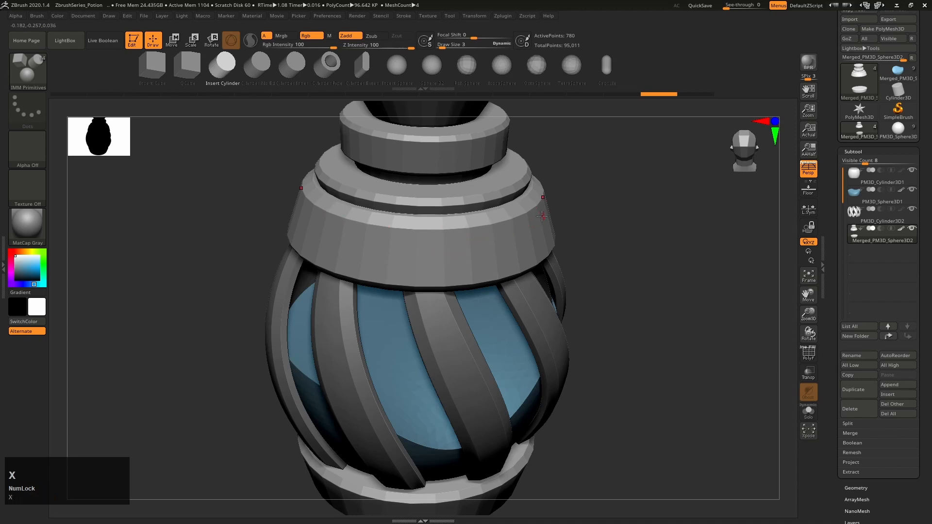
right_click_drag(541, 216, 545, 212)
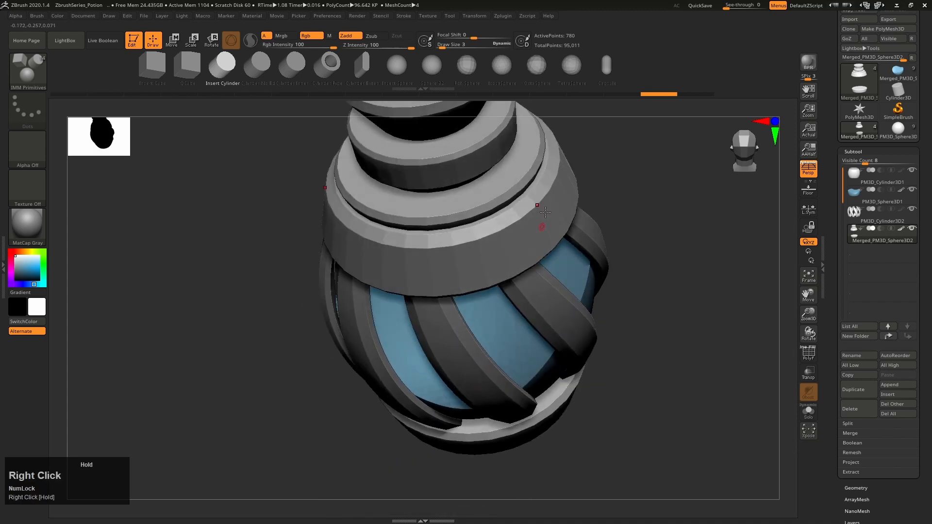
left_click(474, 17)
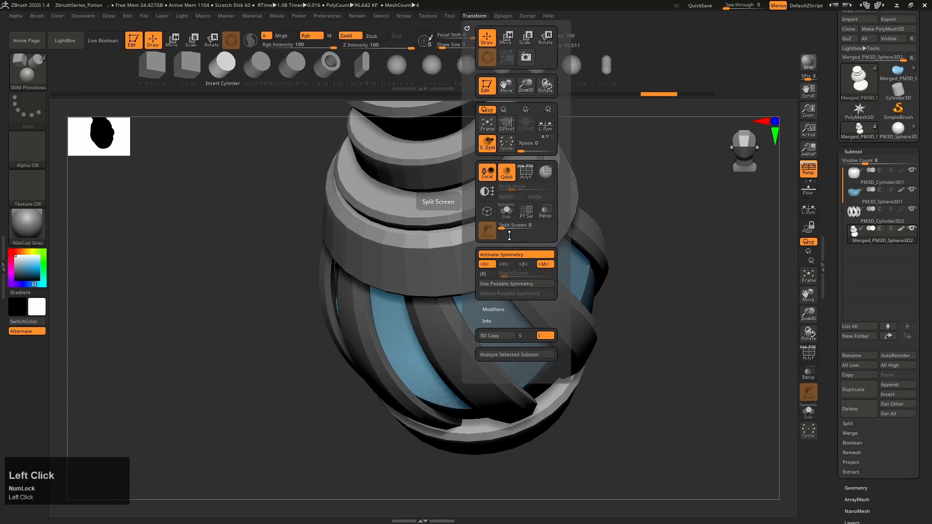
left_click(486, 274)
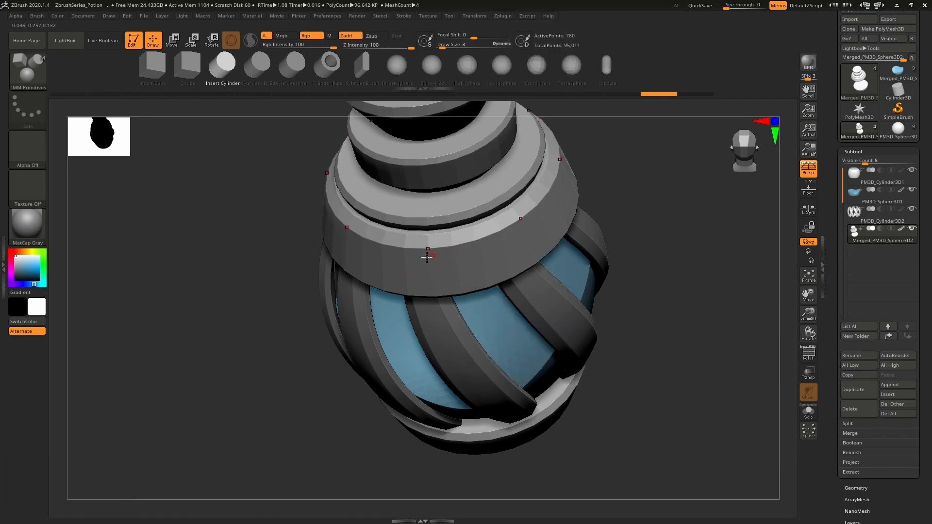
Try inserting a ring of eight cylinders around the upper collar with radial symmetry, then undo it
left_click_drag(440, 256, 482, 277)
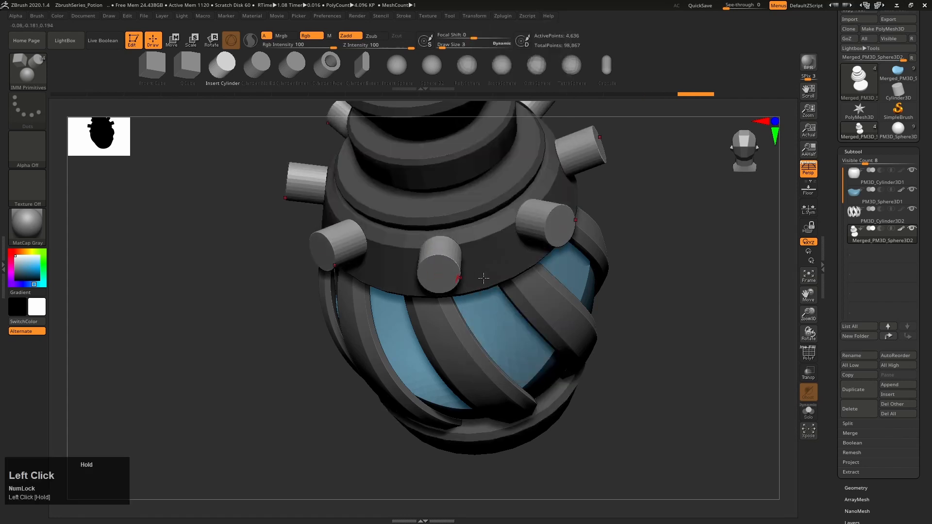
right_click_drag(483, 277, 518, 237)
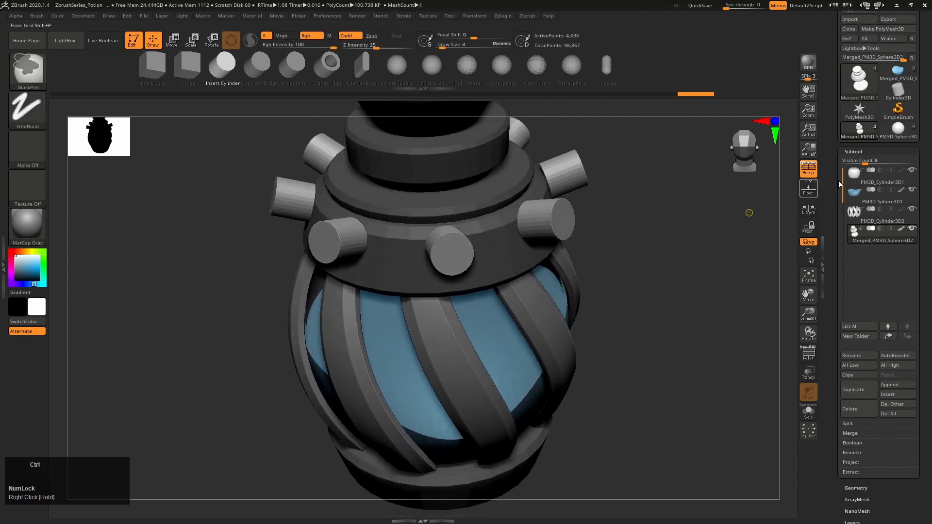
key("ctrl+z")
Check the studs on the finished bottle, set RadialCount to 4, and insert evenly spaced cylinders around the upper collar
left_click(896, 130)
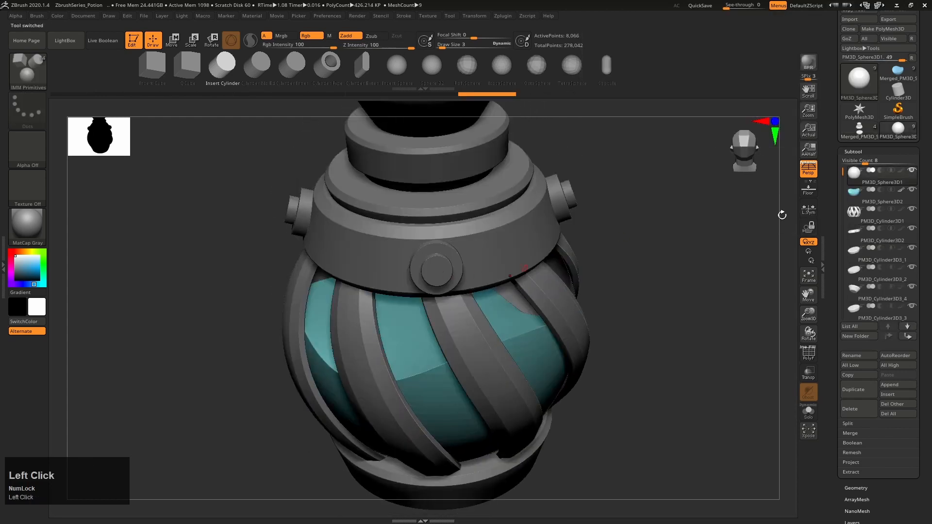
left_click(857, 129)
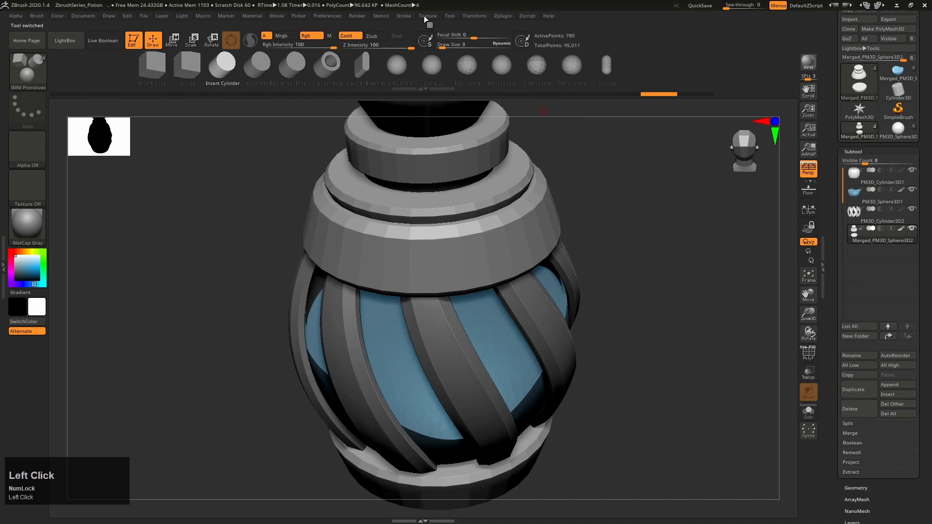
left_click(472, 16)
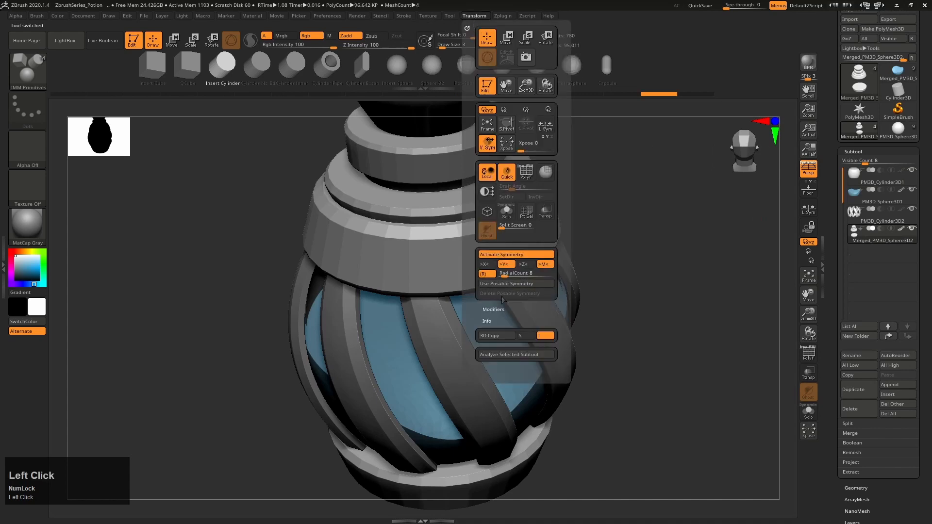
left_click_drag(502, 274, 516, 273)
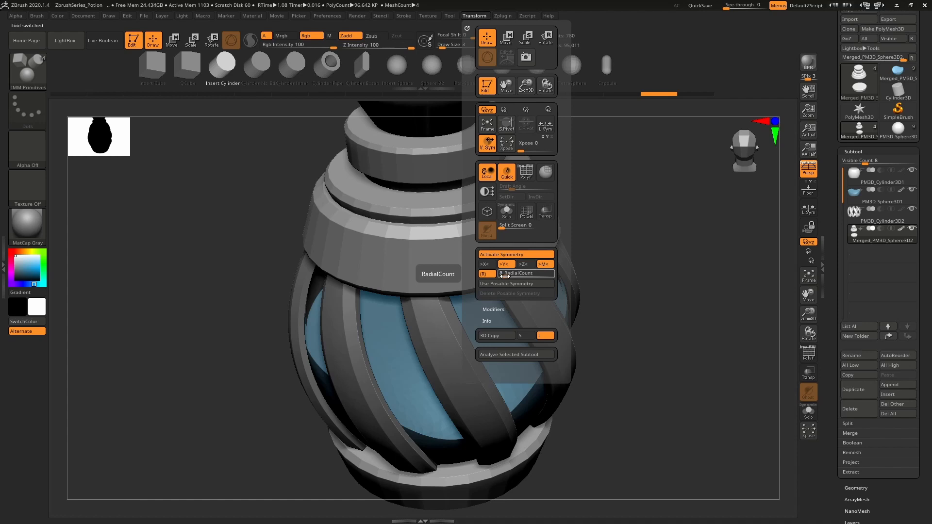
left_click_drag(504, 276, 504, 275)
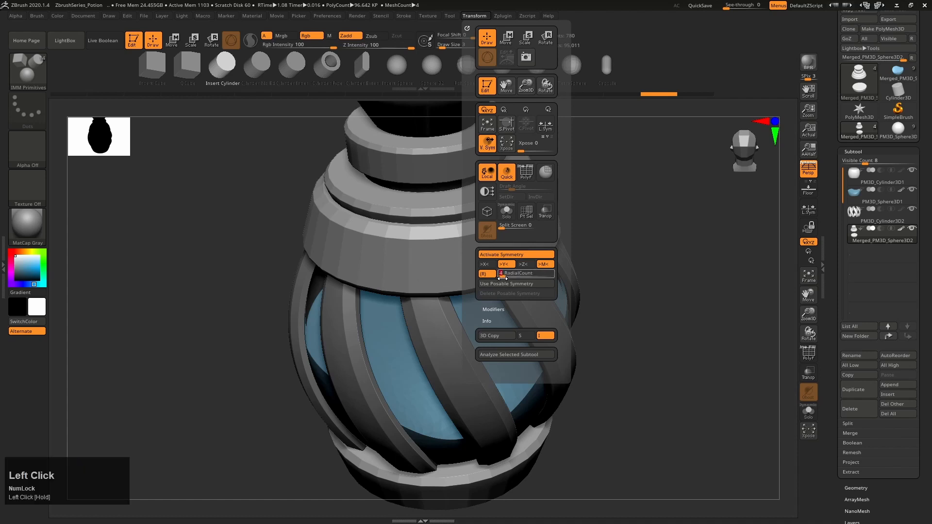
left_click_drag(437, 266, 437, 285)
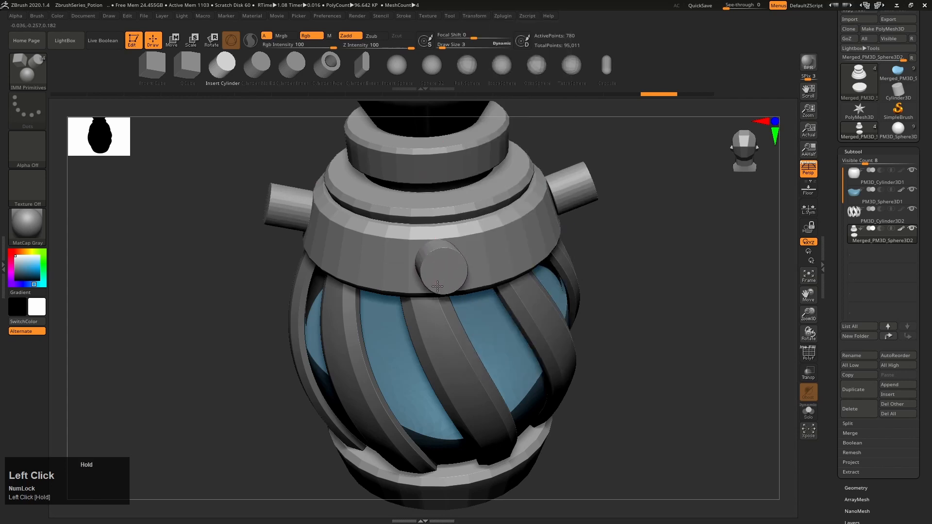
Move the radially placed cylinders inward and align them vertically on the upper collar so only short studs protrude
right_click_drag(437, 286, 501, 240)
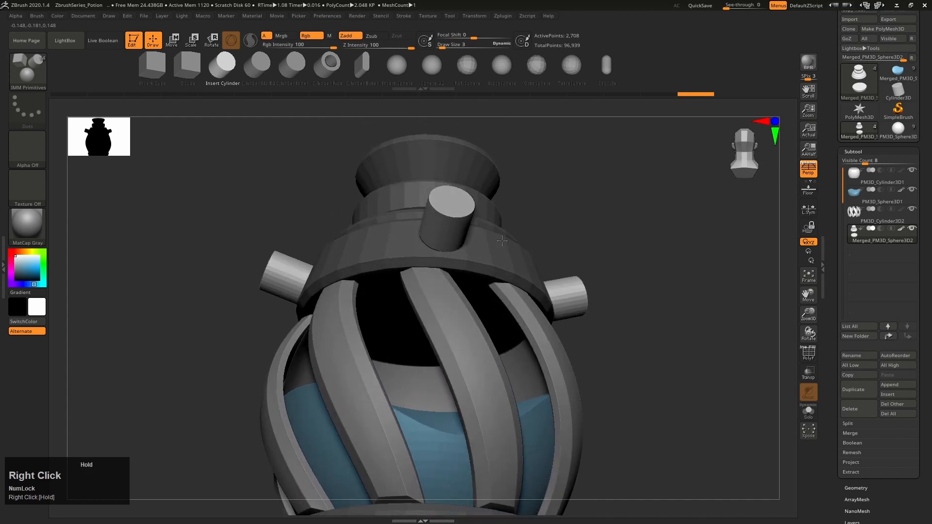
key("w")
left_click_drag(473, 219, 451, 224)
right_click_drag(450, 224, 449, 272)
left_click_drag(438, 207, 439, 212)
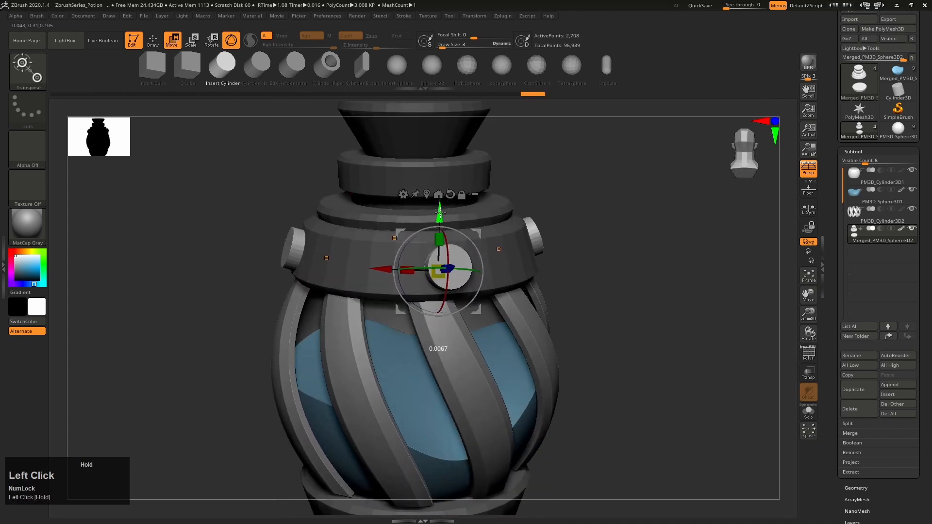
Check the two-tier studs on the finished bottle and duplicate the collar cylinders outward along their Z axis
left_click(898, 130)
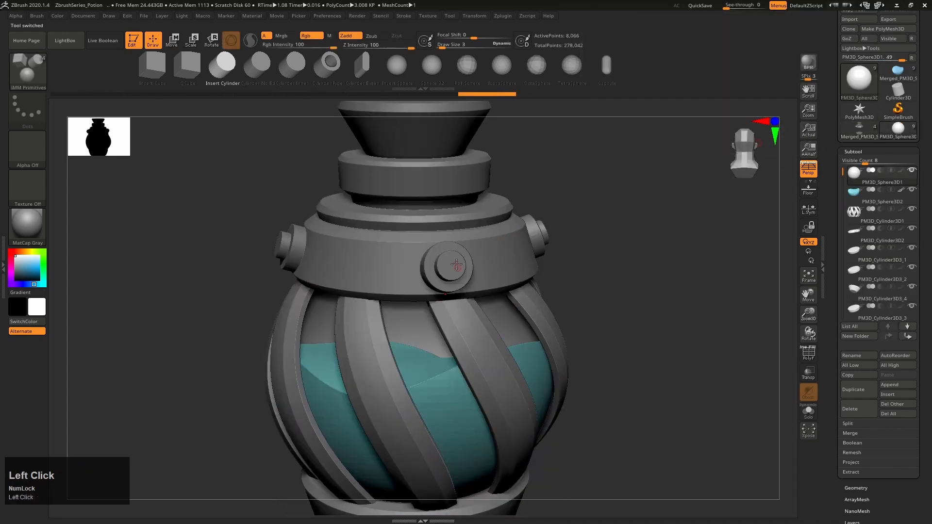
left_click(858, 130)
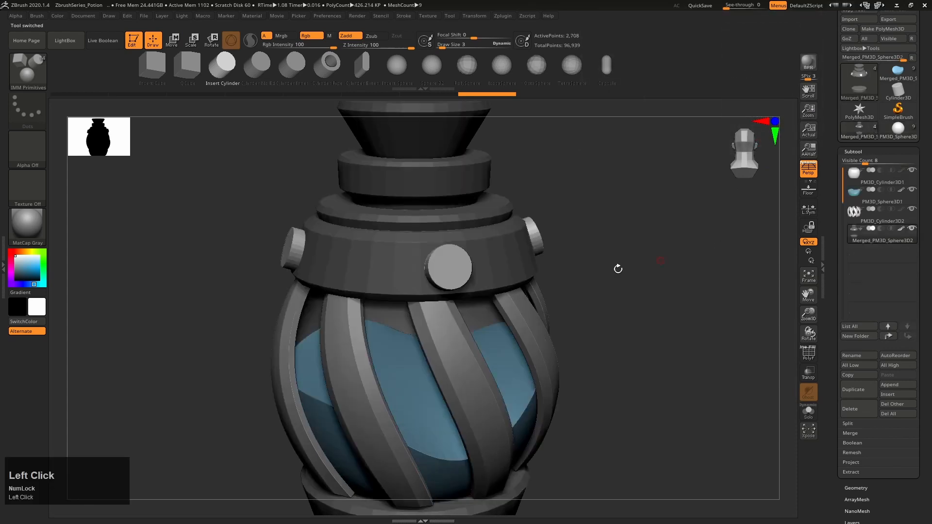
right_click_drag(470, 261, 600, 304, "alt")
key("w")
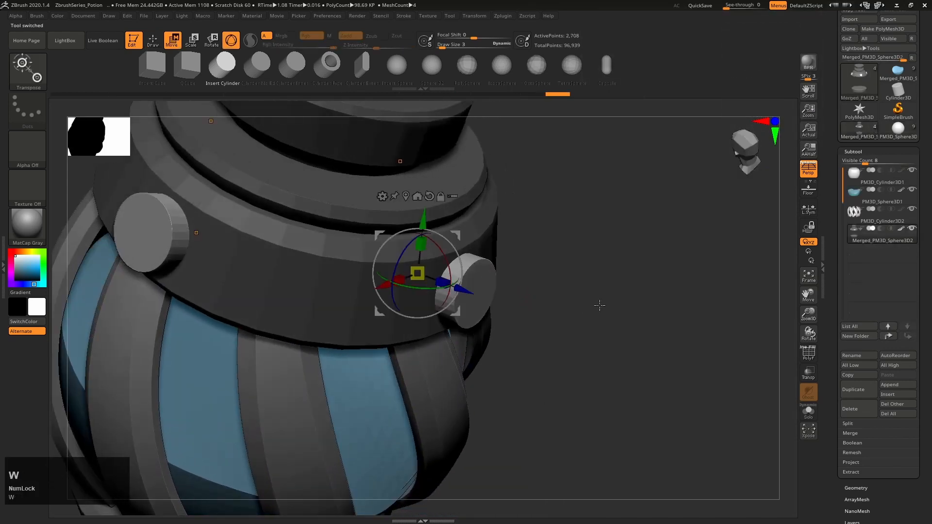
right_click_drag(539, 304, 466, 272)
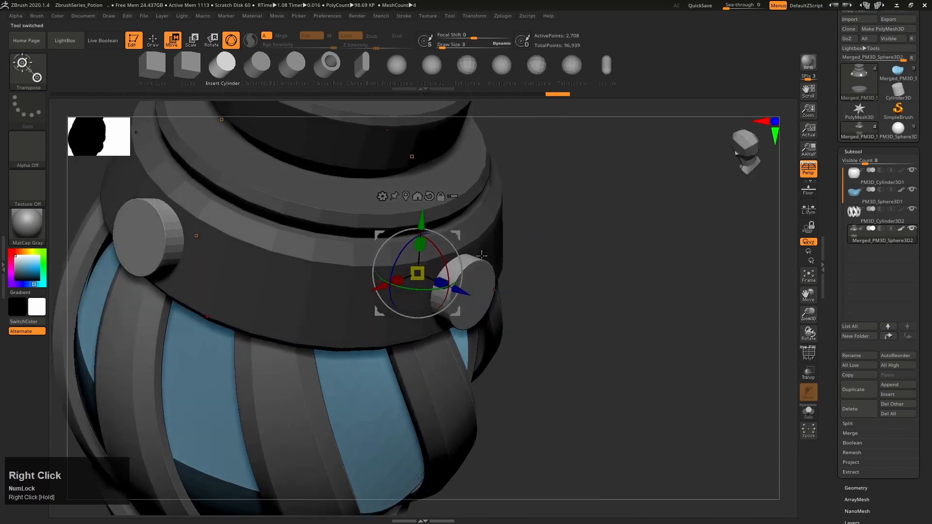
right_click_drag(526, 293, 496, 246, "alt")
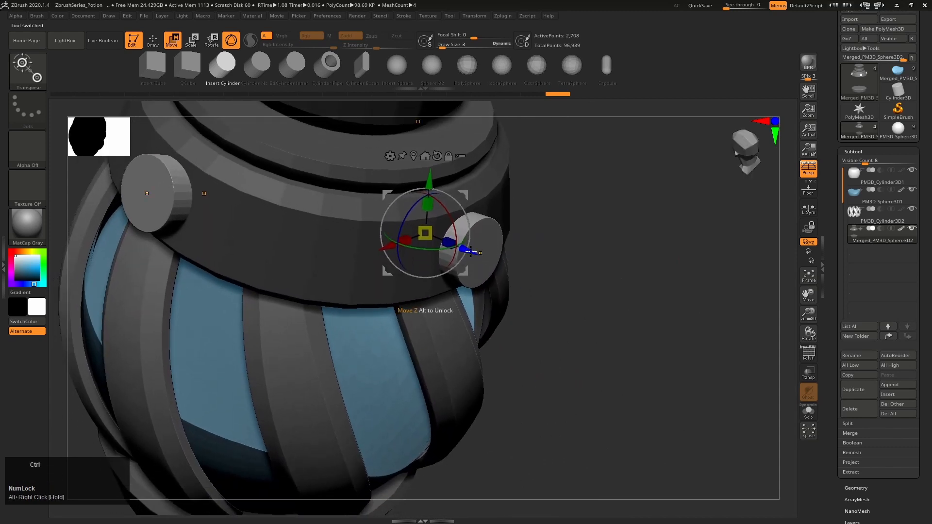
left_click_drag(483, 252, 504, 266, "ctrl")
right_click_drag(589, 280, 580, 274)
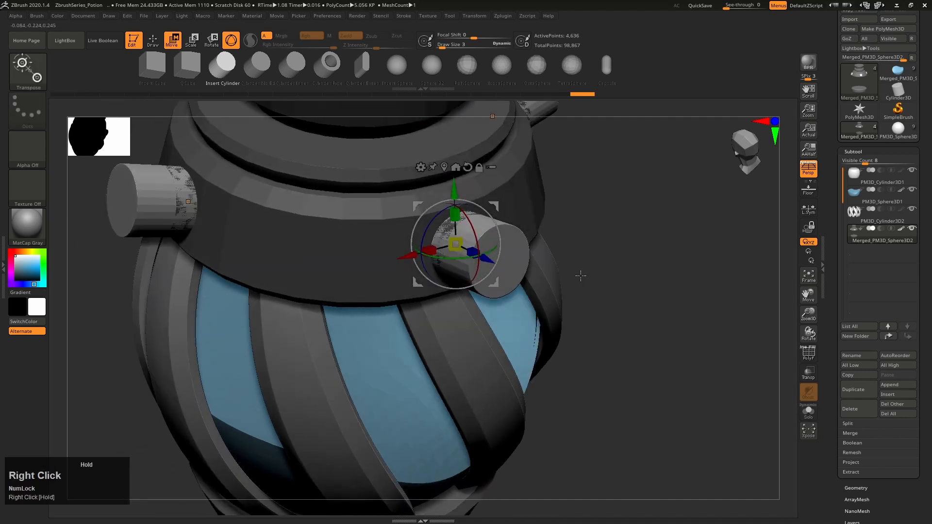
Try scaling the duplicated outer cylinders without local symmetry, and undo it
left_click_drag(461, 240, 460, 244)
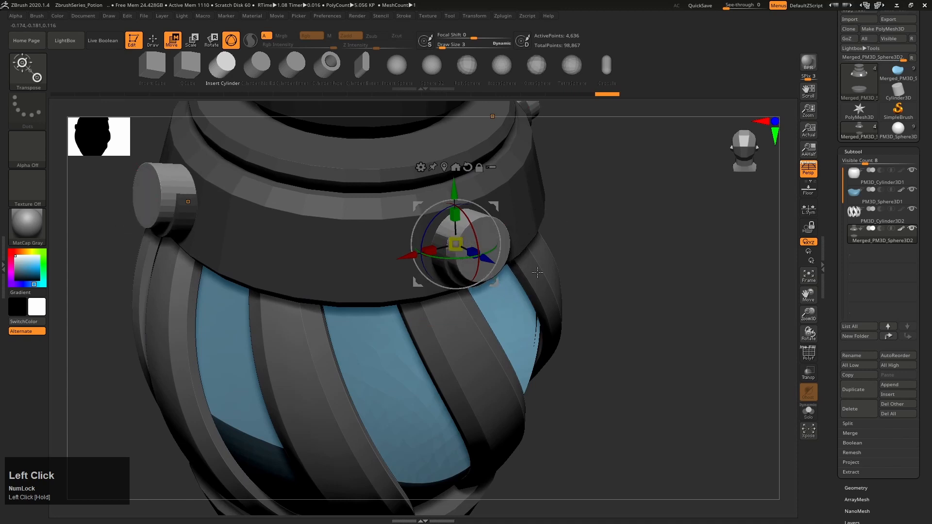
right_click_drag(460, 244, 425, 248)
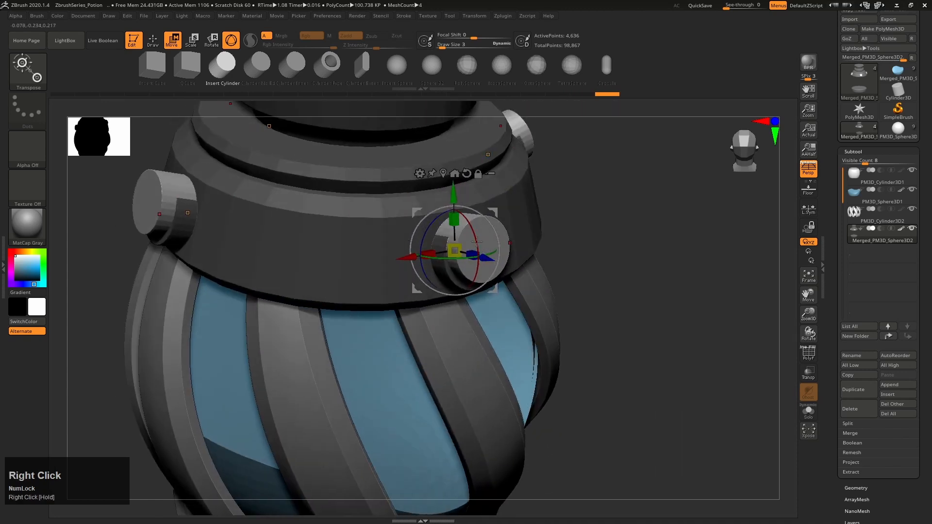
key("ctrl+z")
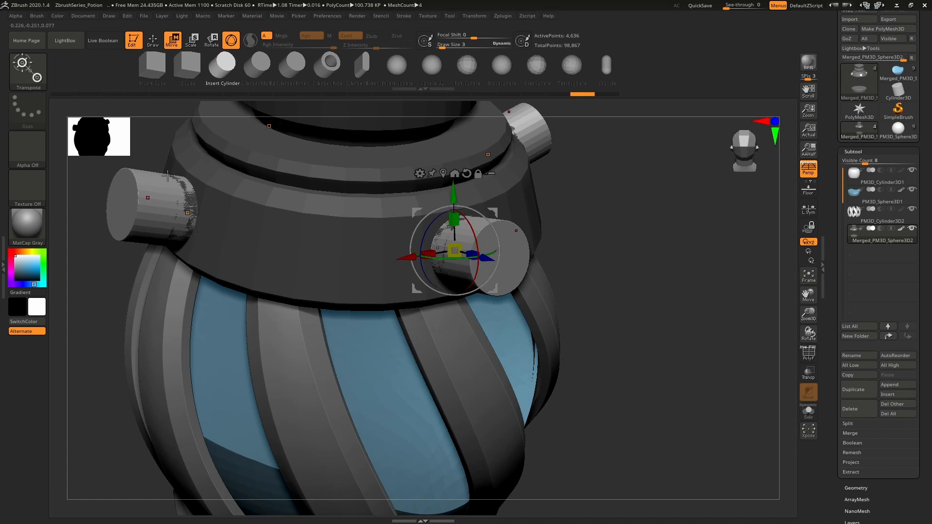
Enable Local Symmetry, scale down the outer cylinders uniformly to form smaller stud caps, and clear the mask
left_click(808, 209)
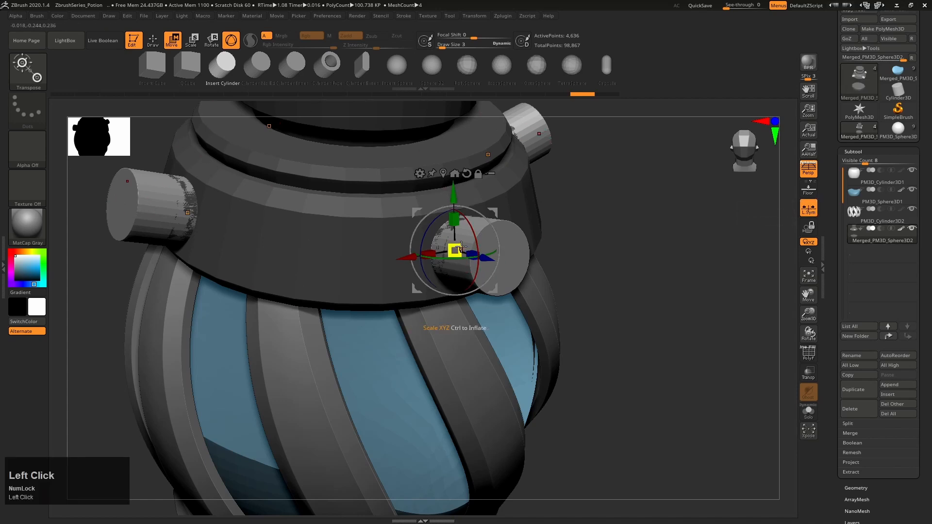
left_click_drag(454, 250, 413, 266)
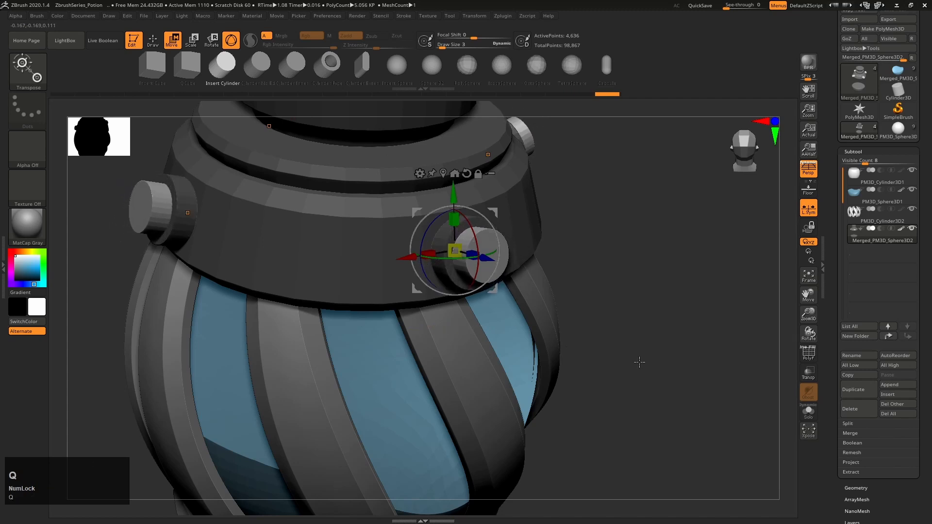
key("q")
mouse_move(638, 361)
right_mouse_down()
mouse_move(661, 374)
mouse_move(651, 317)
right_mouse_up()
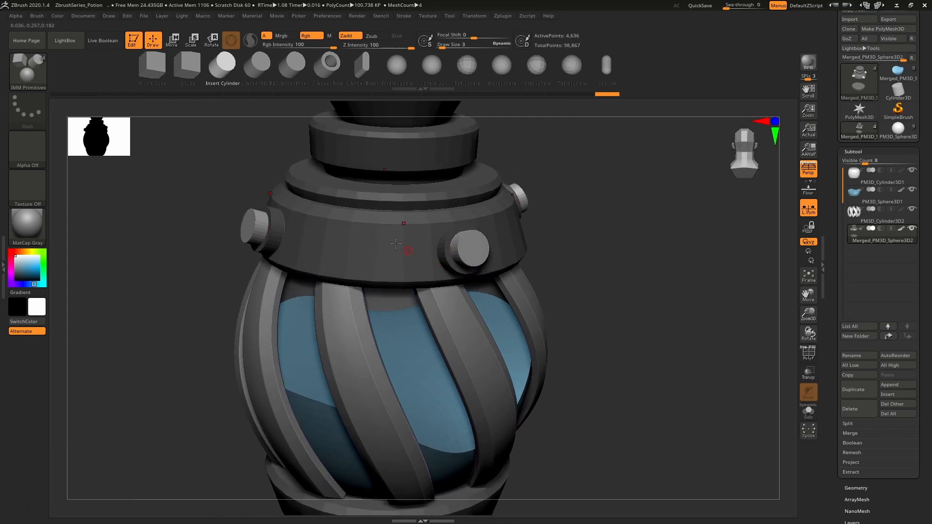
key("ctrl")
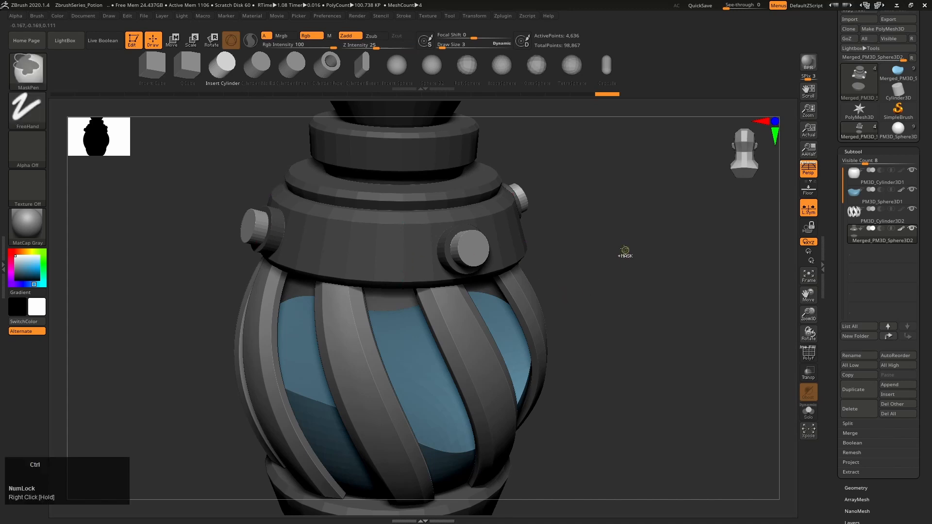
left_click_drag(616, 223, 686, 323, "ctrl")
Display the polygroups with PolyFrame, set the selection brush to SelectRect, and isolate the studs' polygroup
key("shift+f")
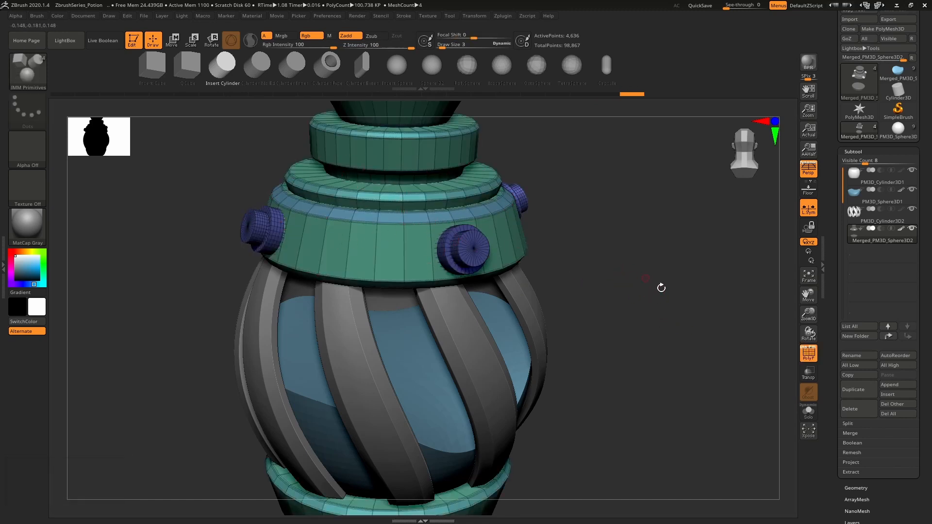
right_click_drag(599, 276, 606, 282)
key("ctrl+shift")
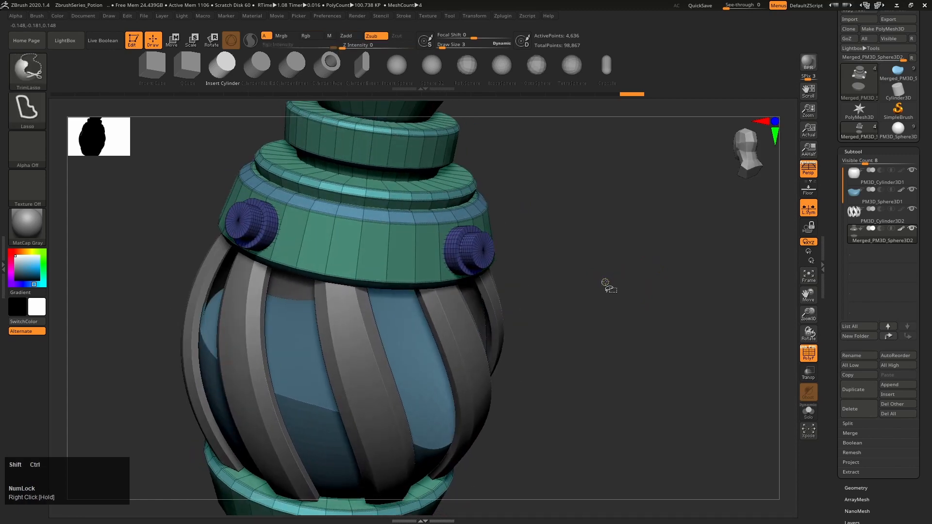
left_click(27, 71)
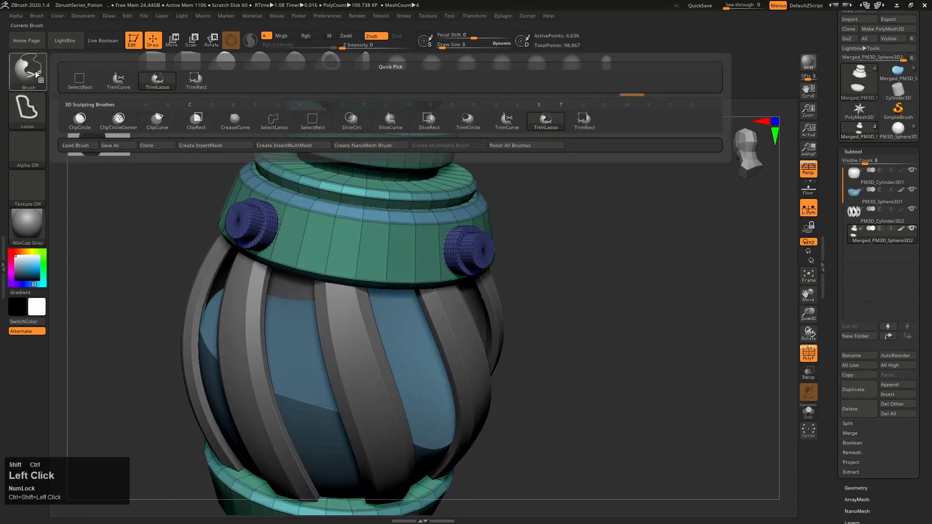
left_click(81, 83)
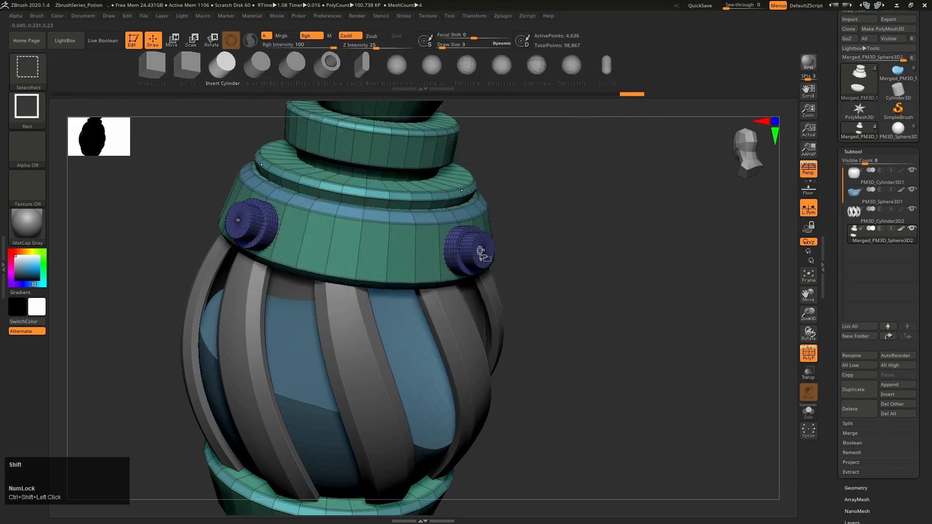
left_click(480, 250, "ctrl+shift")
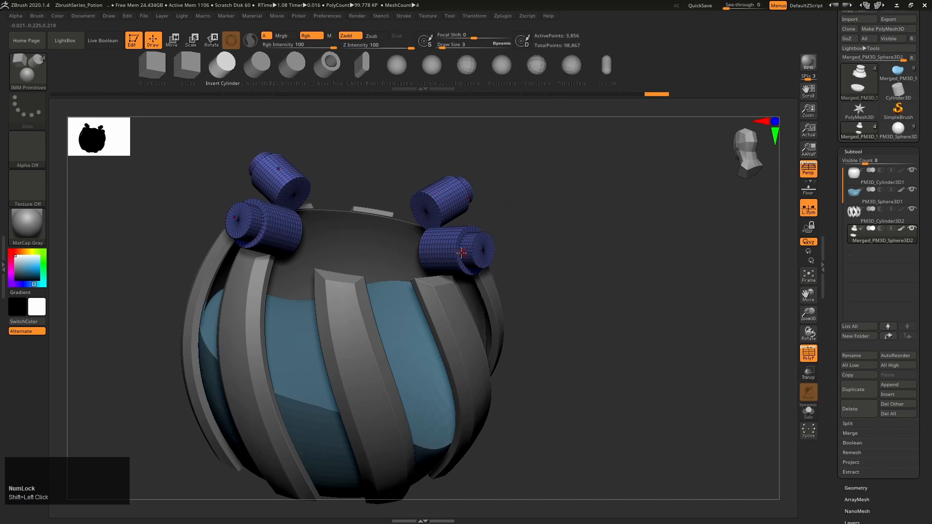
Use Split Hidden to separate the hidden collar and base geometry from the studs, and turn off the PolyFrame display
left_click(858, 424)
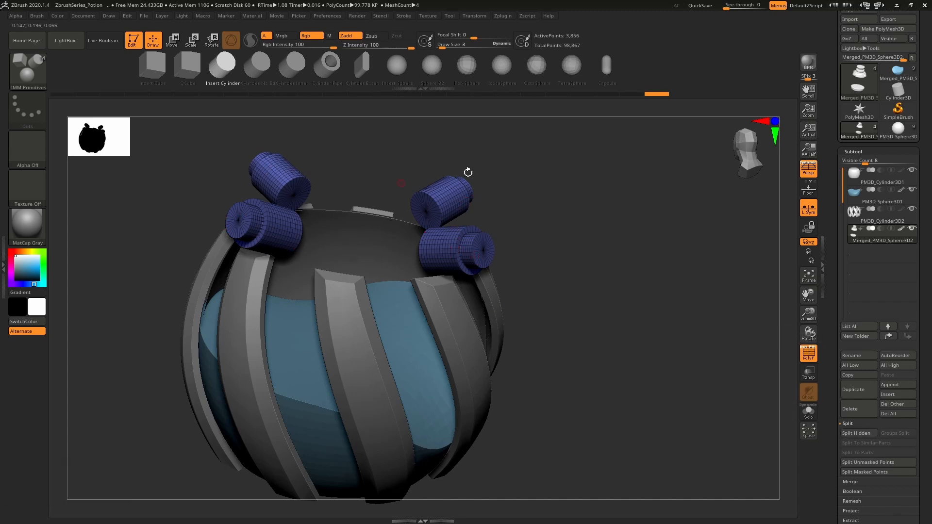
left_click(858, 433)
right_click_drag(654, 307, 631, 309)
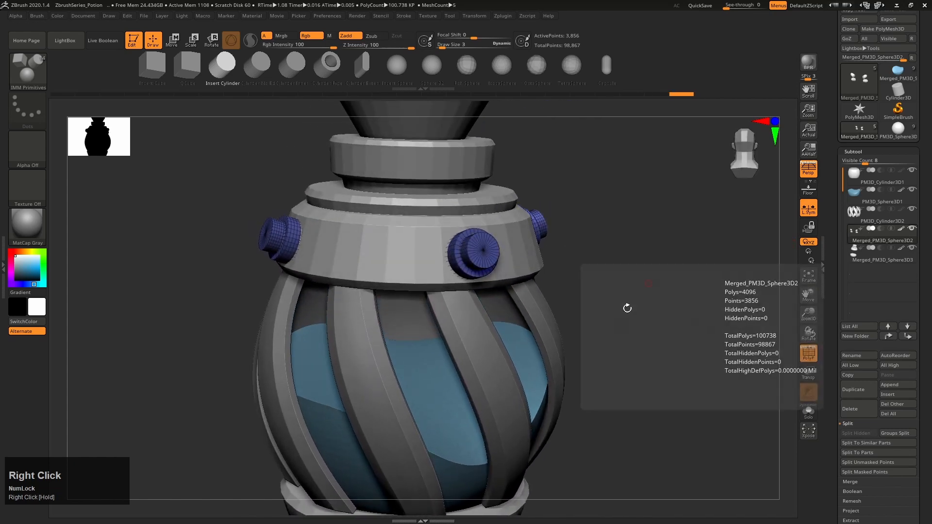
mouse_move(680, 328)
right_mouse_down("alt")
mouse_move(671, 357)
mouse_move(637, 342)
mouse_move(638, 325)
right_mouse_up("alt")
Switch from the insert-mesh brush to the Move brush
key("b")
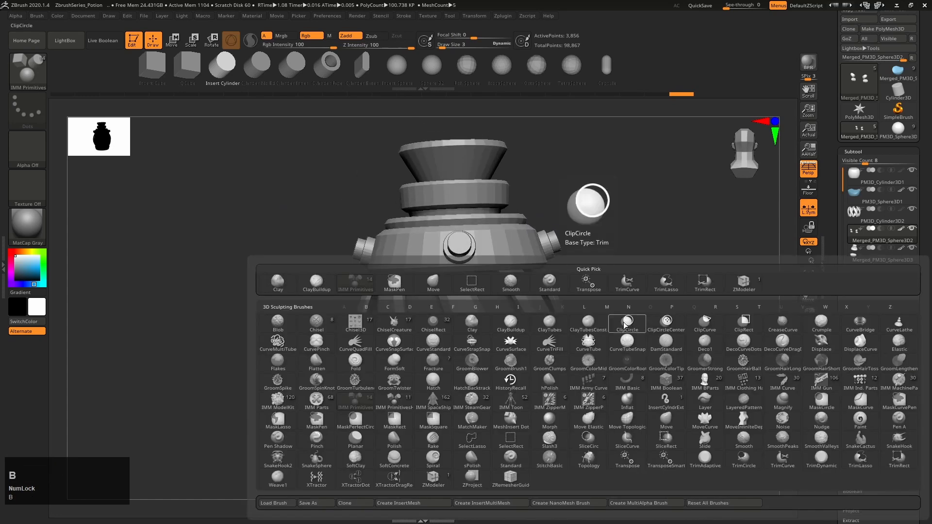
left_click(443, 283)
mouse_move(651, 356)
right_mouse_down()
mouse_move(578, 358)
mouse_move(595, 363)
mouse_move(468, 324)
right_mouse_up()
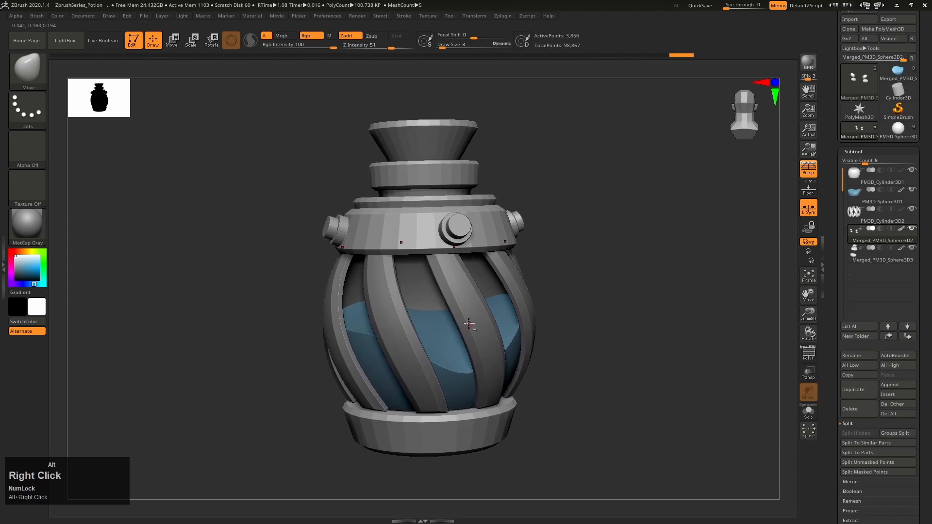
Compare the finished bottle's cage strips, liquid and studs with the current model
left_click(899, 134)
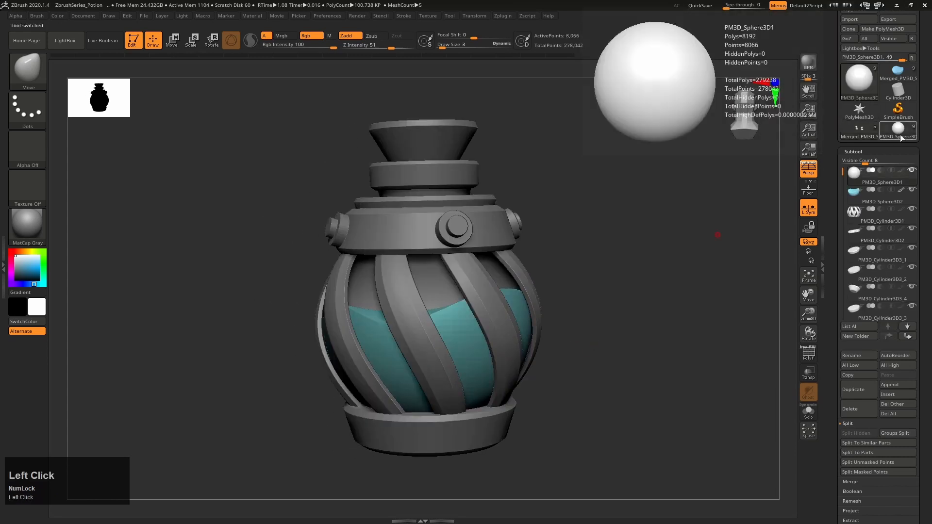
right_click_drag(624, 334, 614, 310)
right_click_drag(552, 312, 516, 324, "alt")
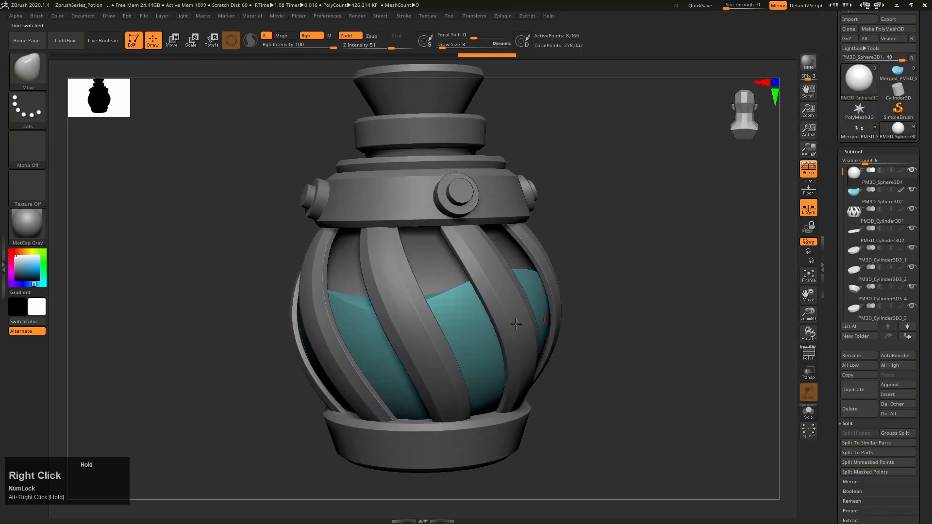
left_click(382, 260, "alt")
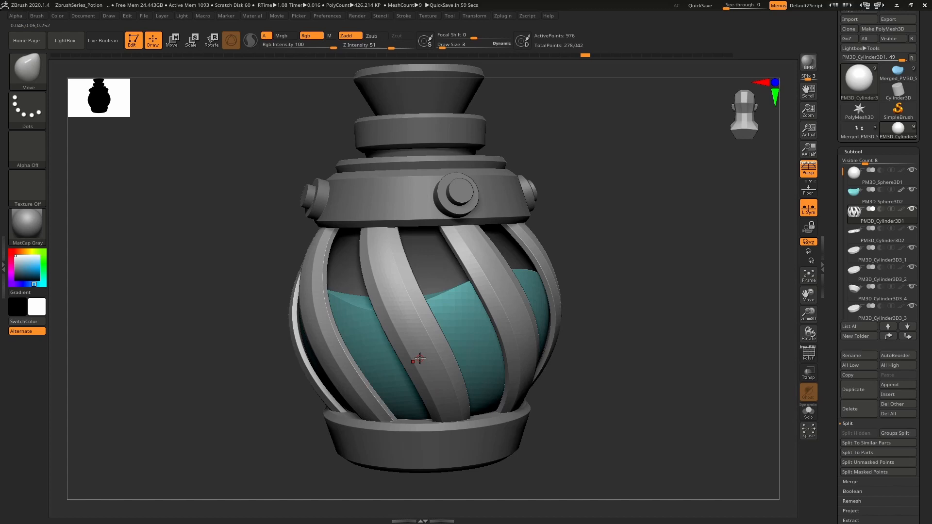
left_click(860, 128)
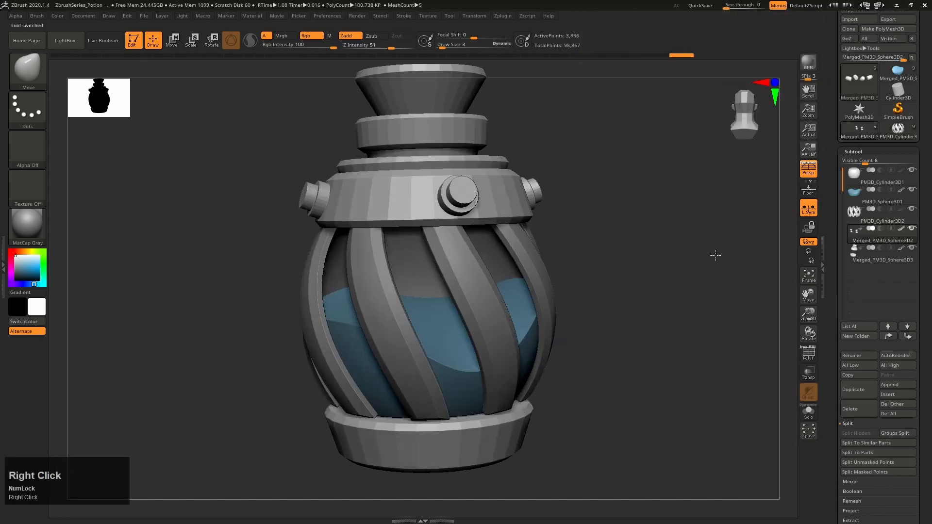
mouse_move(716, 253)
right_mouse_down()
mouse_move(699, 257)
mouse_move(720, 251)
right_mouse_up()
right_click_drag(676, 330, 668, 310, "alt")
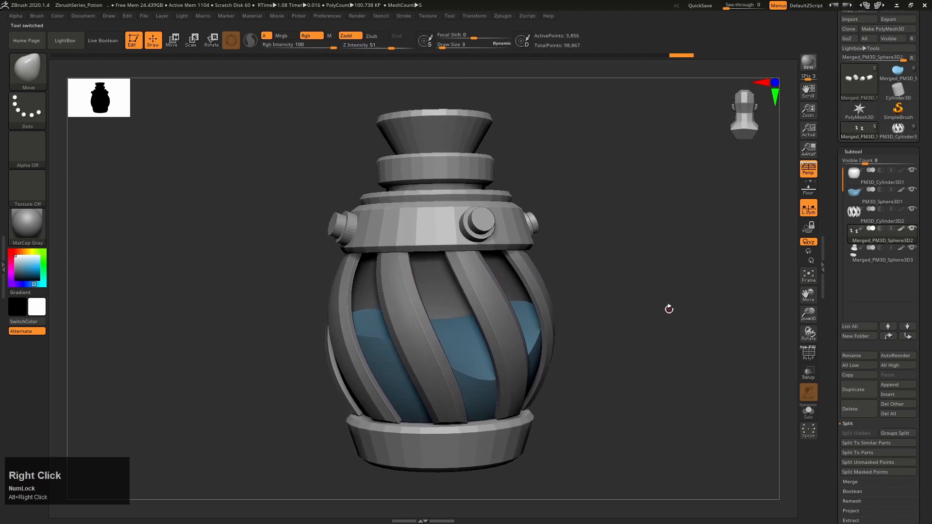